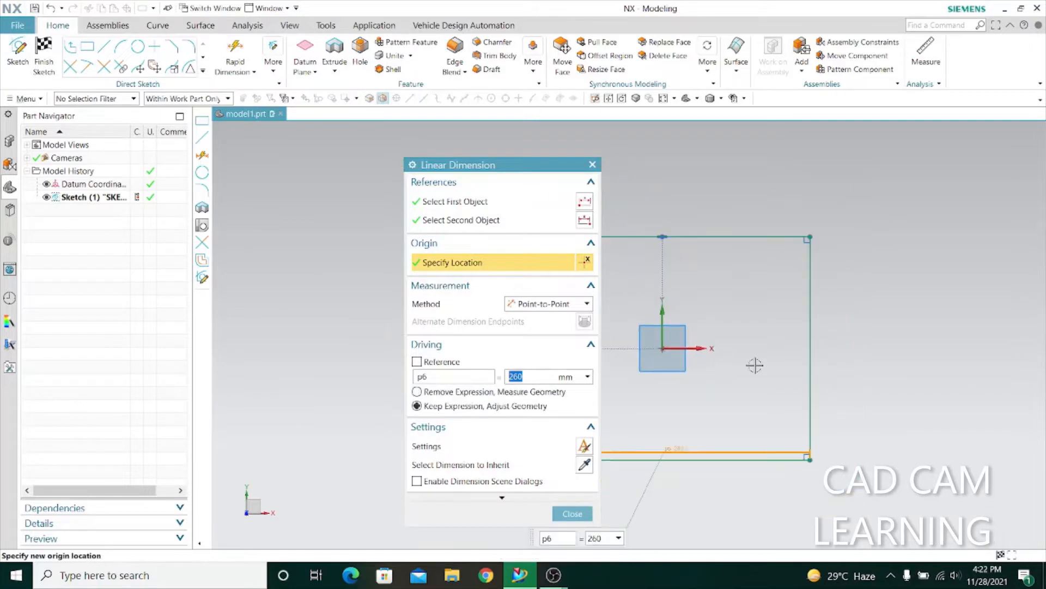
Dimension the rectangle's vertical side at 260 mm and finish the sketch
click(638, 327)
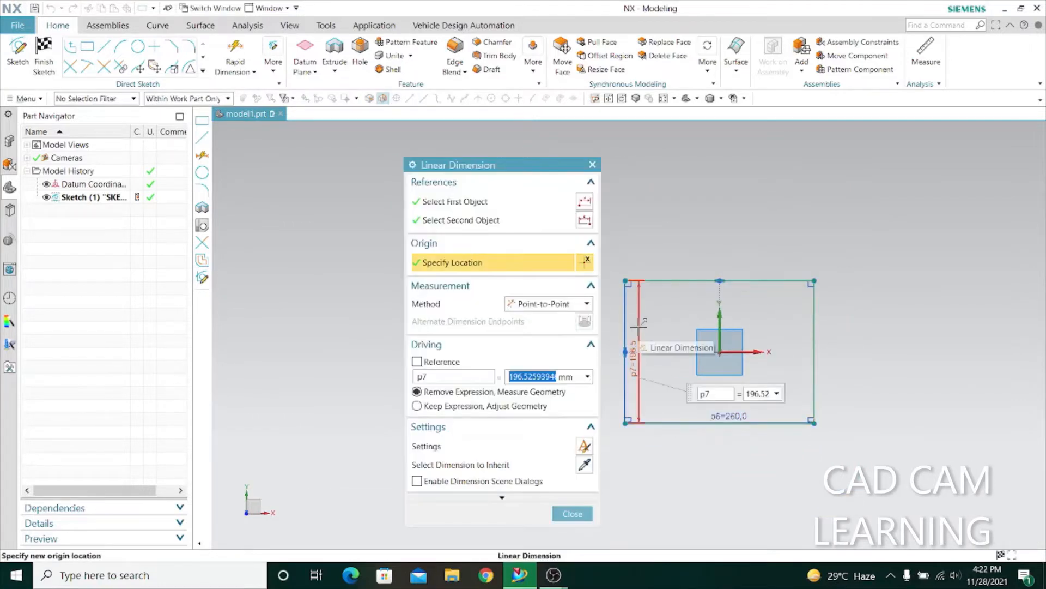
text(260)
key(Return)
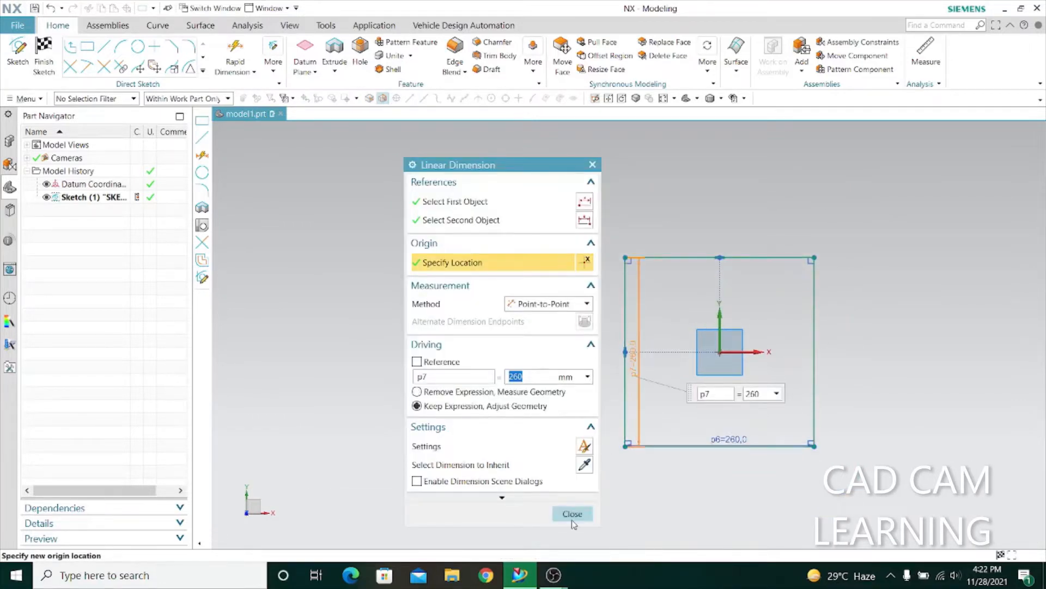
click(572, 513)
click(44, 64)
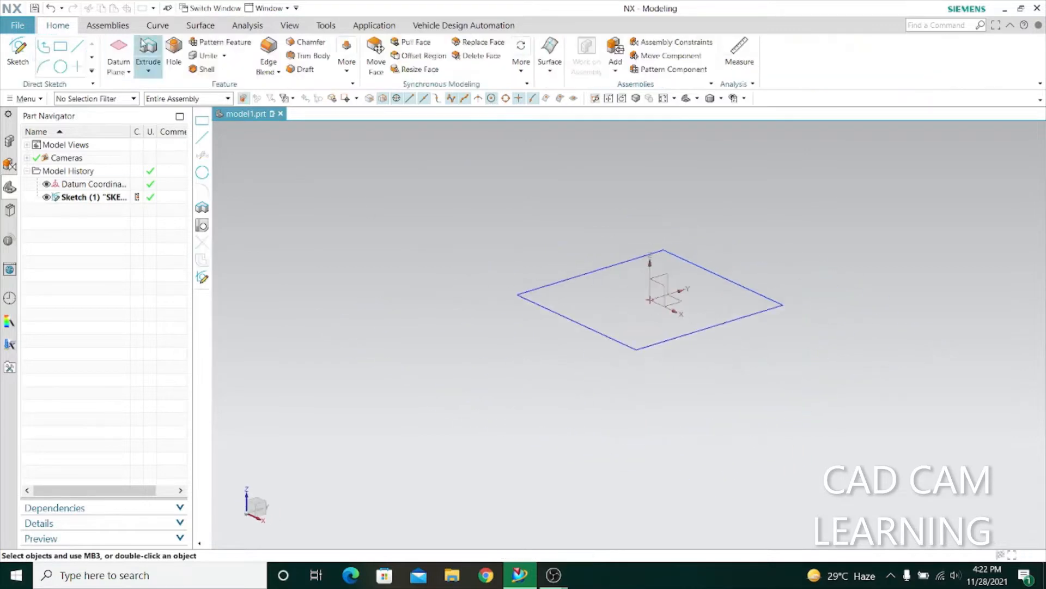
Extrude the square sketch 250 mm with a draft from the start limit at an angle of -10°
click(148, 52)
middle_drag(910, 368, 735, 395)
text(250)
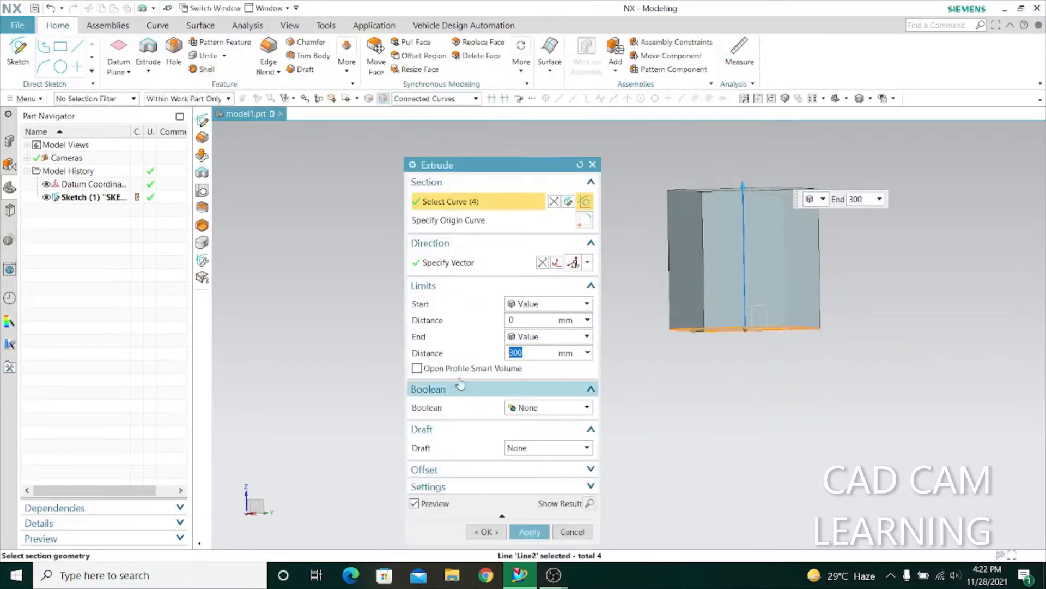
key(Return)
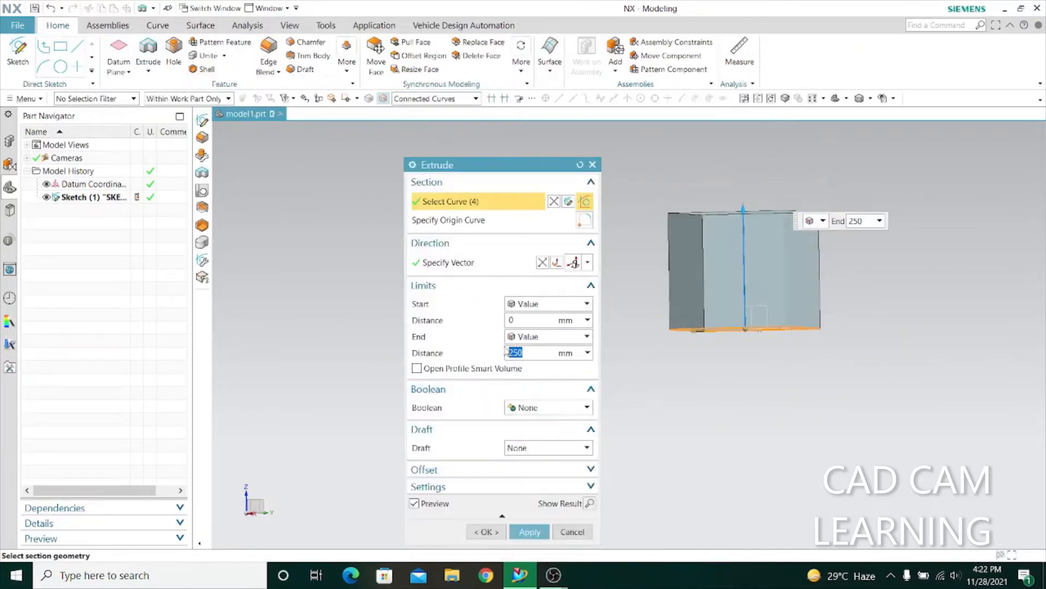
click(568, 450)
click(537, 472)
middle_drag(729, 397, 643, 419)
click(530, 548)
key(Escape)
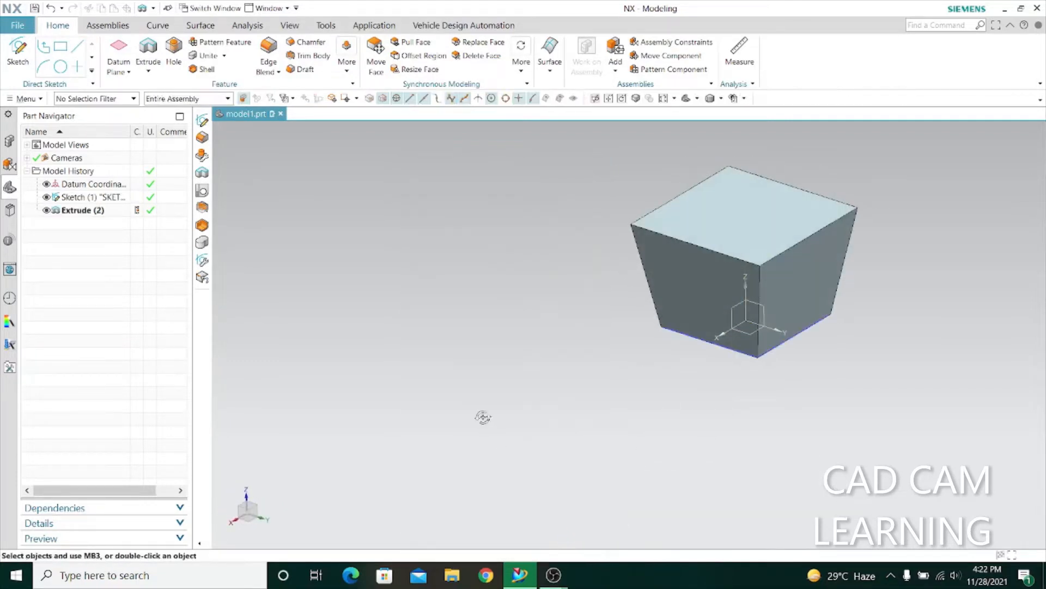
Reopen the tapered block's extrusion, edit its end distance and accept it
middle_drag(483, 417, 481, 381)
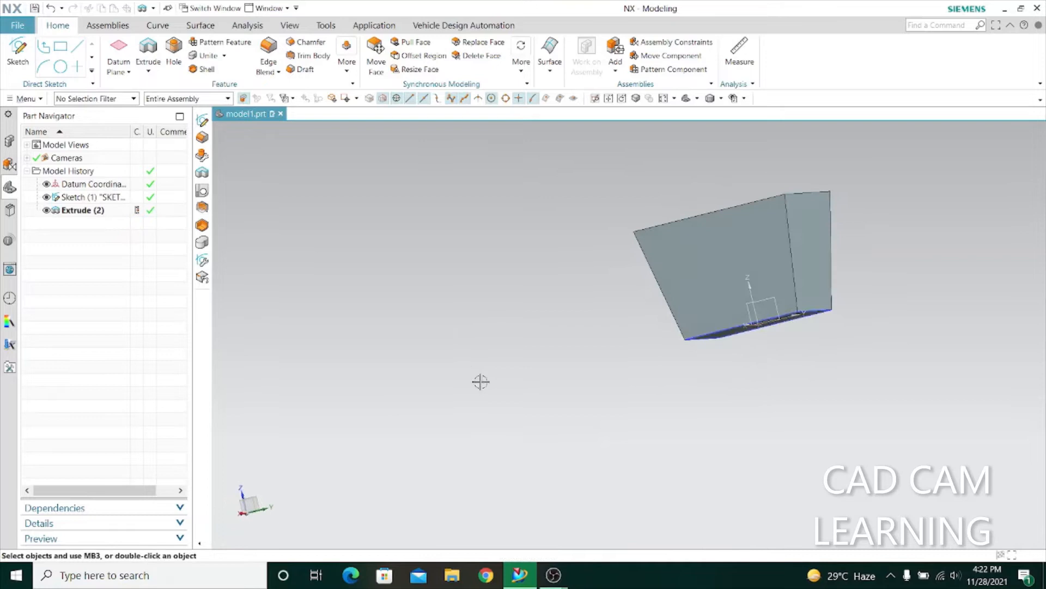
double_click(82, 210)
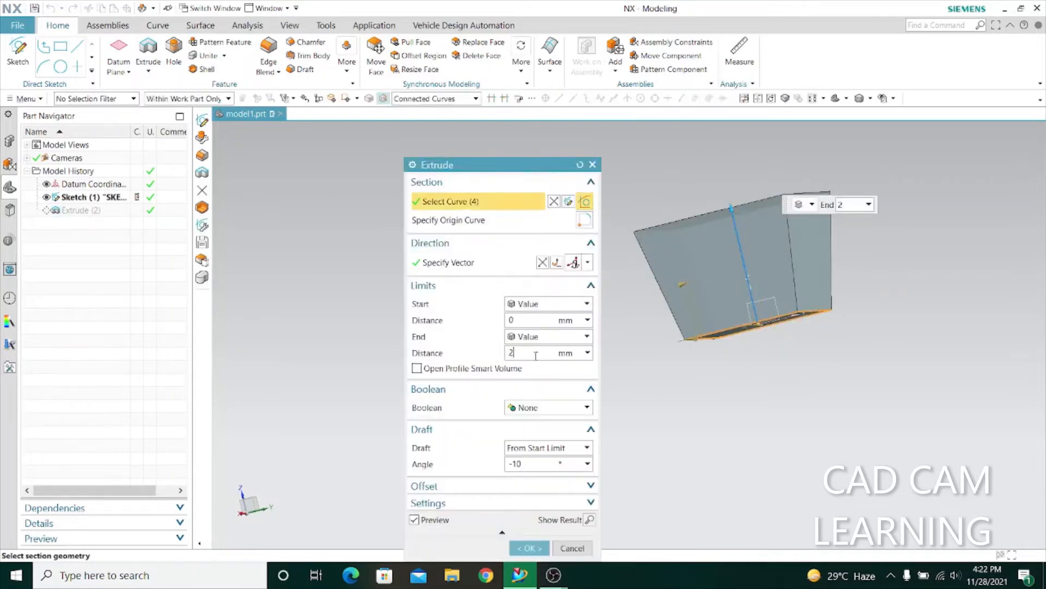
click(530, 547)
Start a new sketch on the block's smaller square end face
middle_drag(542, 476, 370, 384)
click(530, 303)
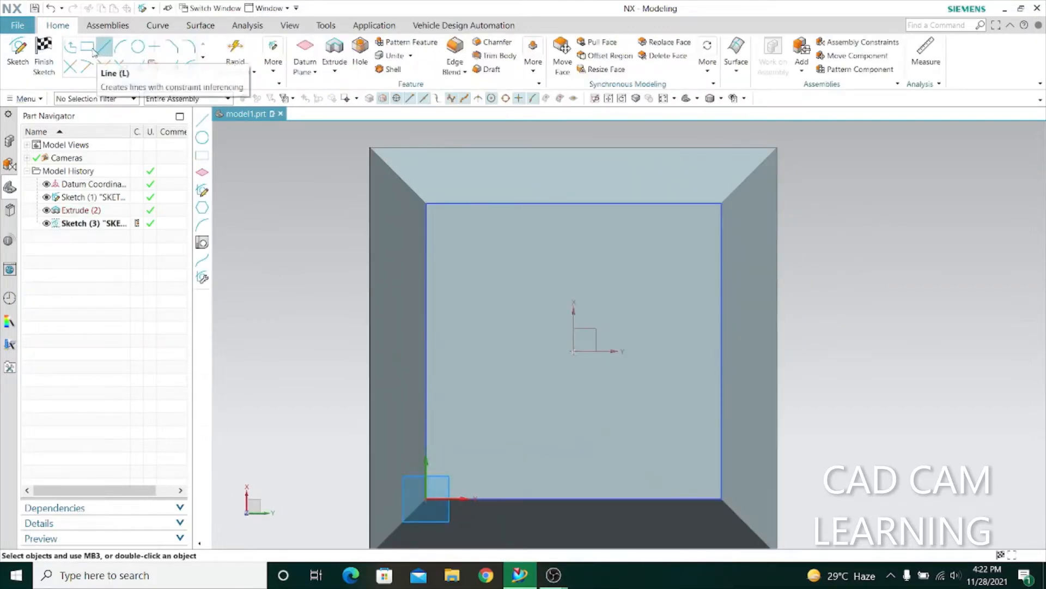
click(87, 46)
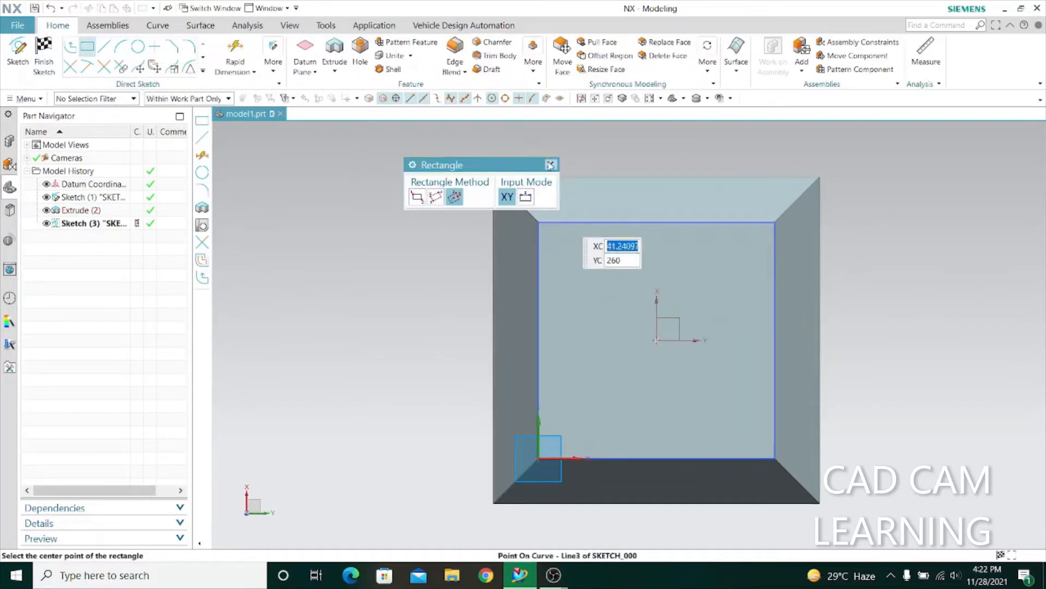
click(551, 165)
Start an Offset Curve of one edge of the square end face, reversed inward, at a distance of 30 mm
click(201, 71)
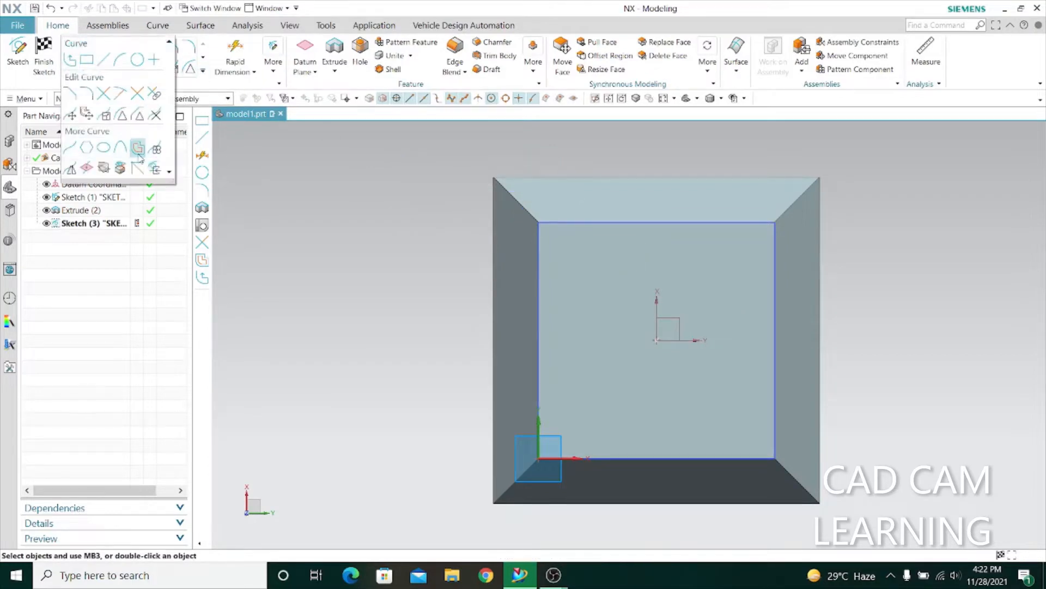
click(138, 148)
click(743, 211)
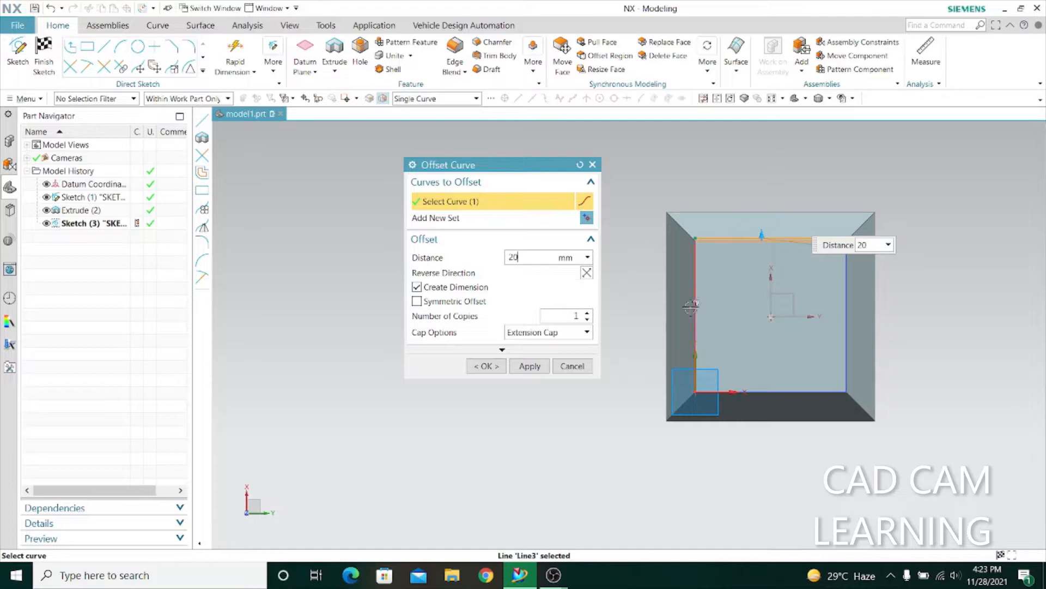
click(586, 273)
scroll(725, 218, up, 5)
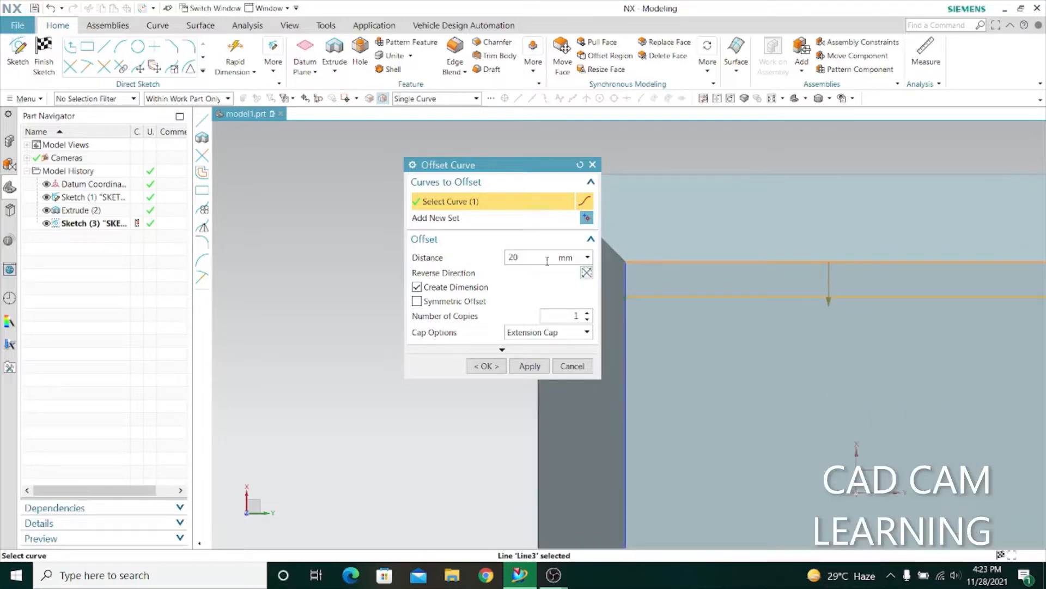
text(30)
key(Return)
scroll(708, 327, down, 3)
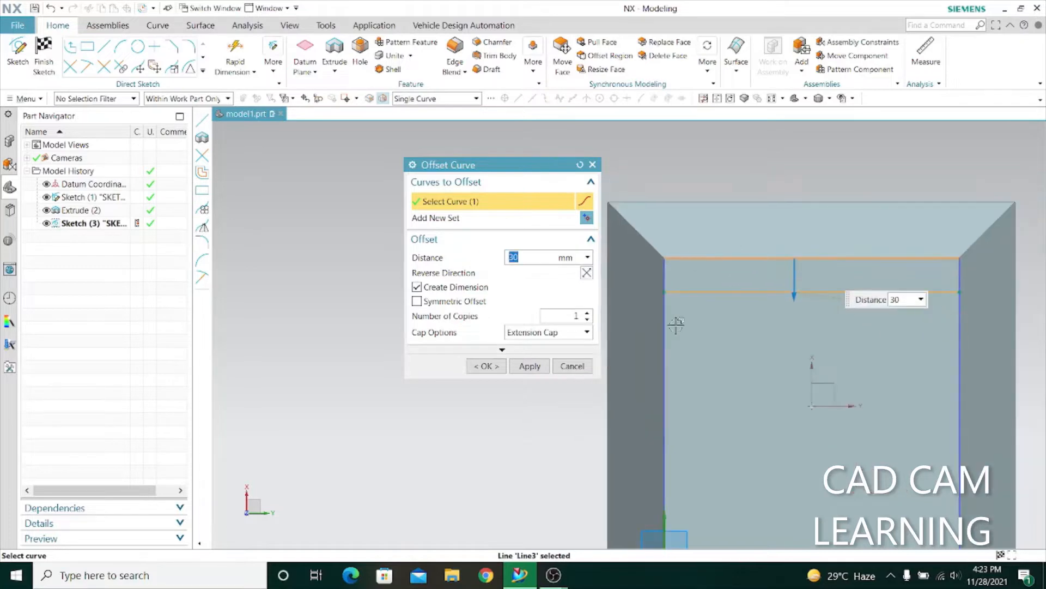
Add the other three edges of the face to the offset and apply it at 35 mm inward
click(666, 335)
click(957, 349)
scroll(956, 348, down, 2)
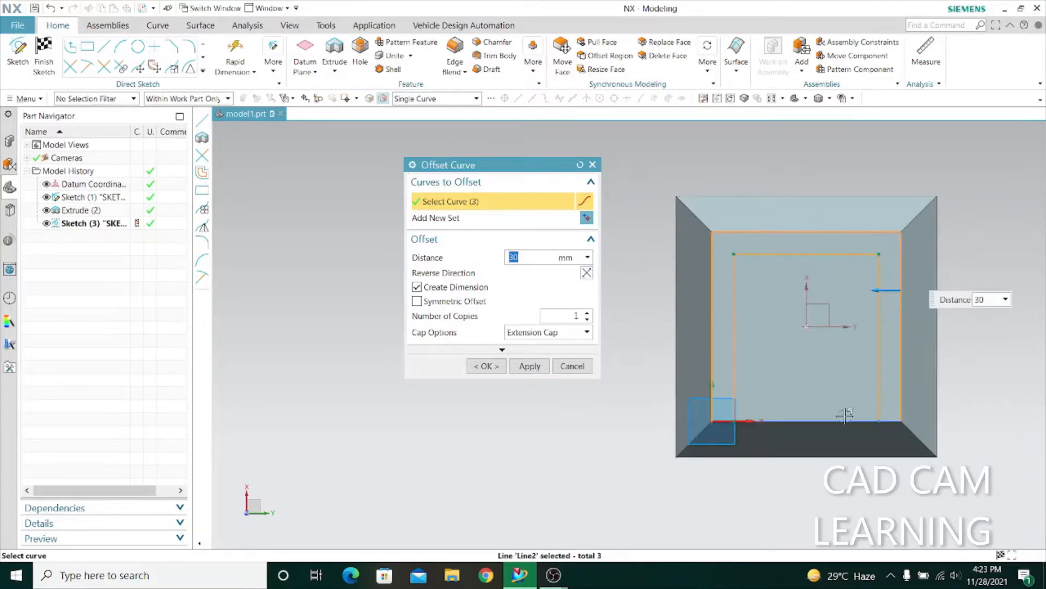
click(818, 420)
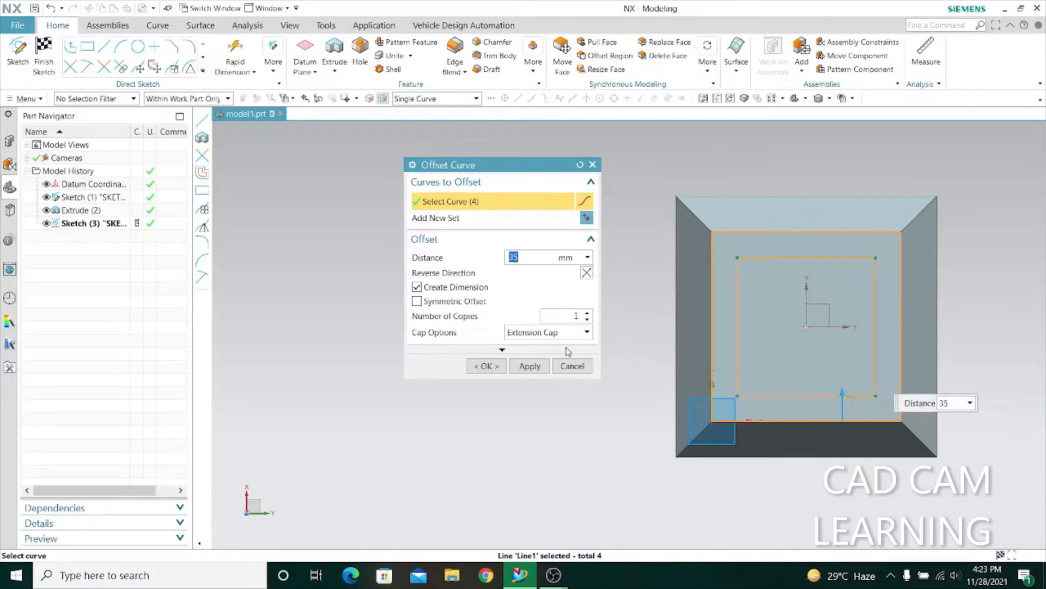
click(526, 368)
click(572, 365)
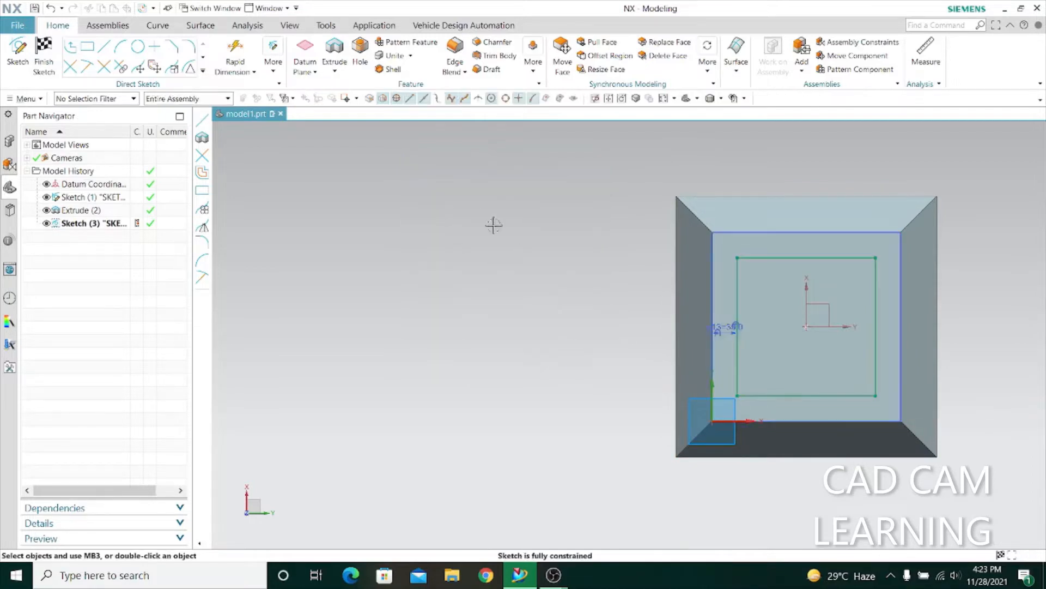
Finish the sketch and start an extrusion of the inner square with an end distance of 20 mm
click(45, 65)
click(148, 54)
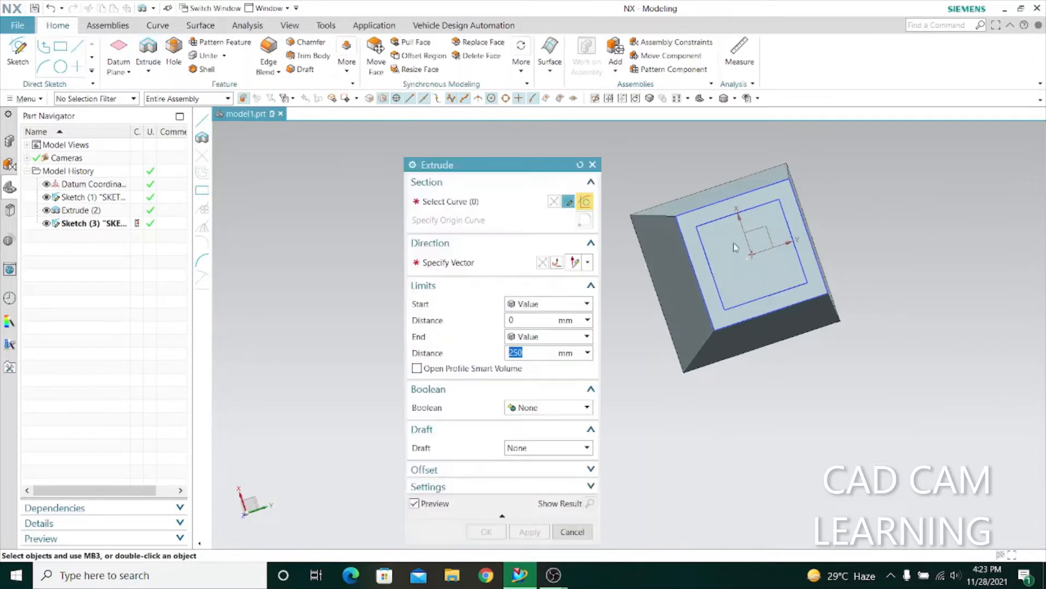
click(715, 219)
middle_drag(701, 432, 538, 397)
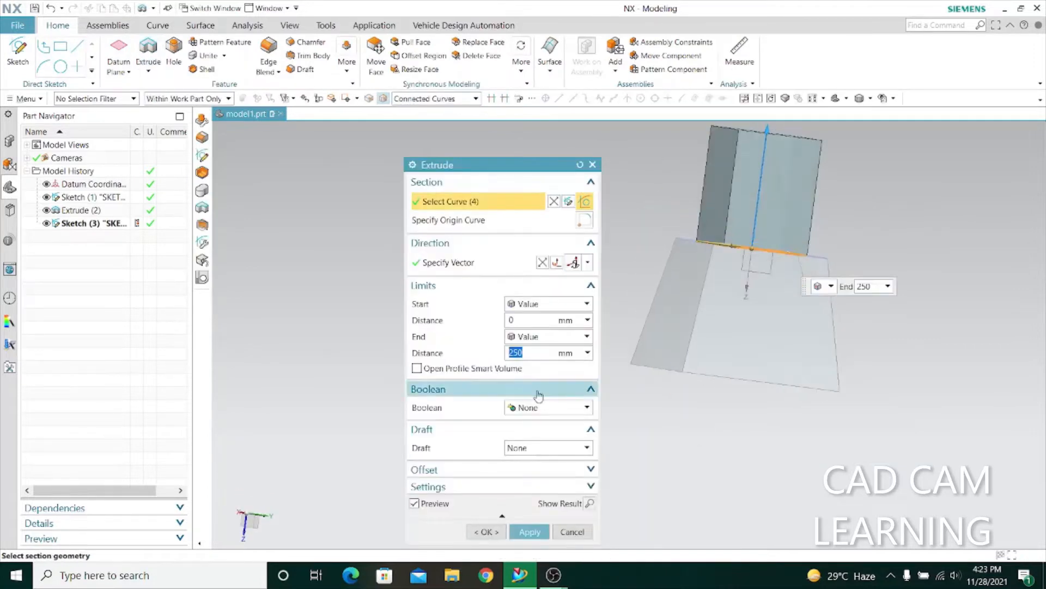
text(20)
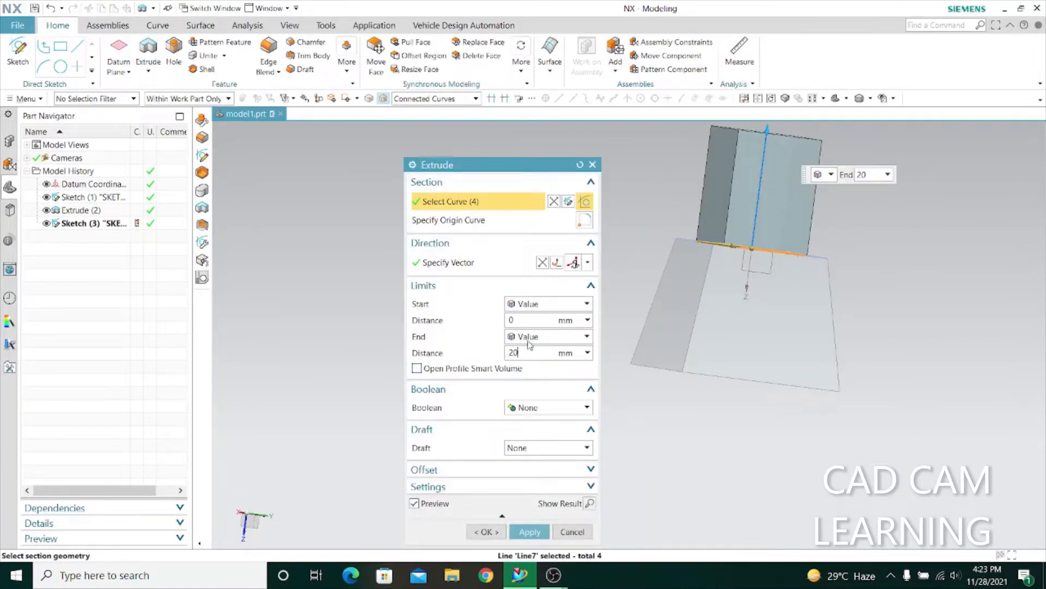
key(Return)
key(Return)
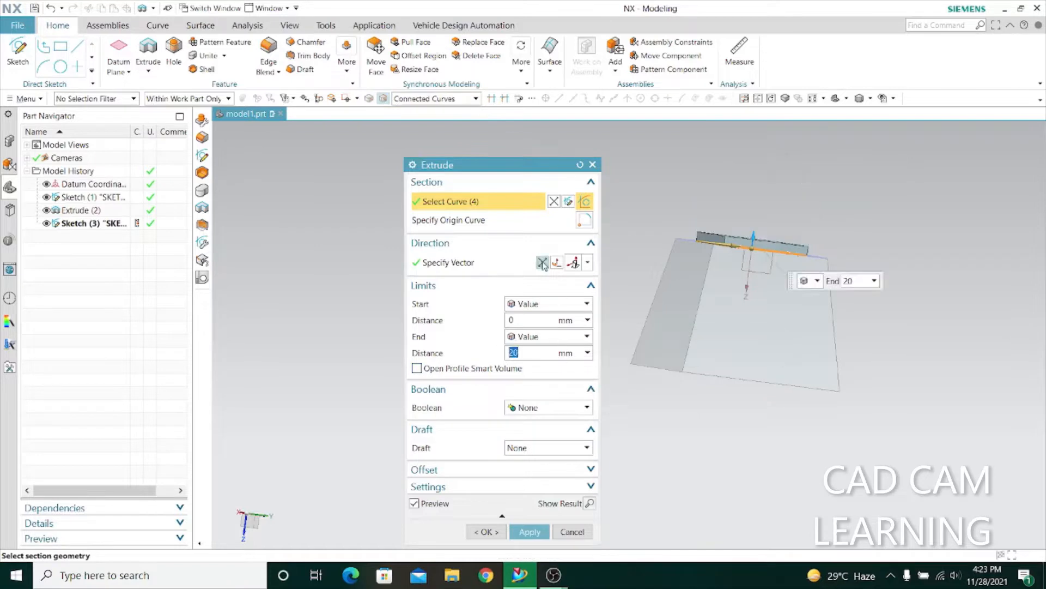
Point the extrusion into the block, draft it from the start limit at -10°, and set the end distance to 15 mm
click(545, 447)
click(560, 469)
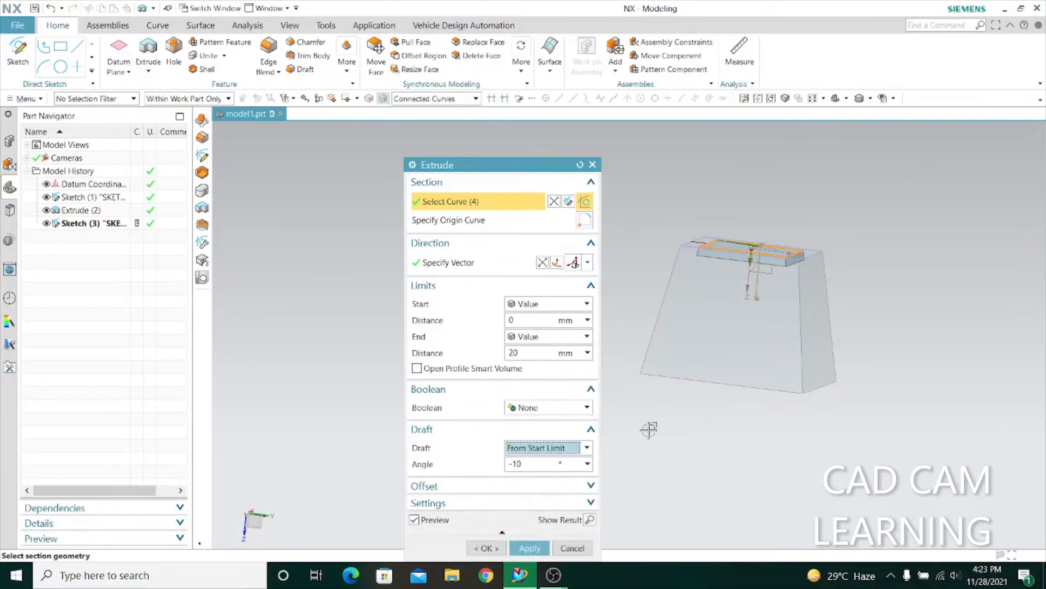
mouse_move(649, 430)
middle_down()
mouse_move(666, 444)
mouse_move(667, 427)
mouse_move(664, 437)
middle_up()
double_click(515, 353)
text(1)
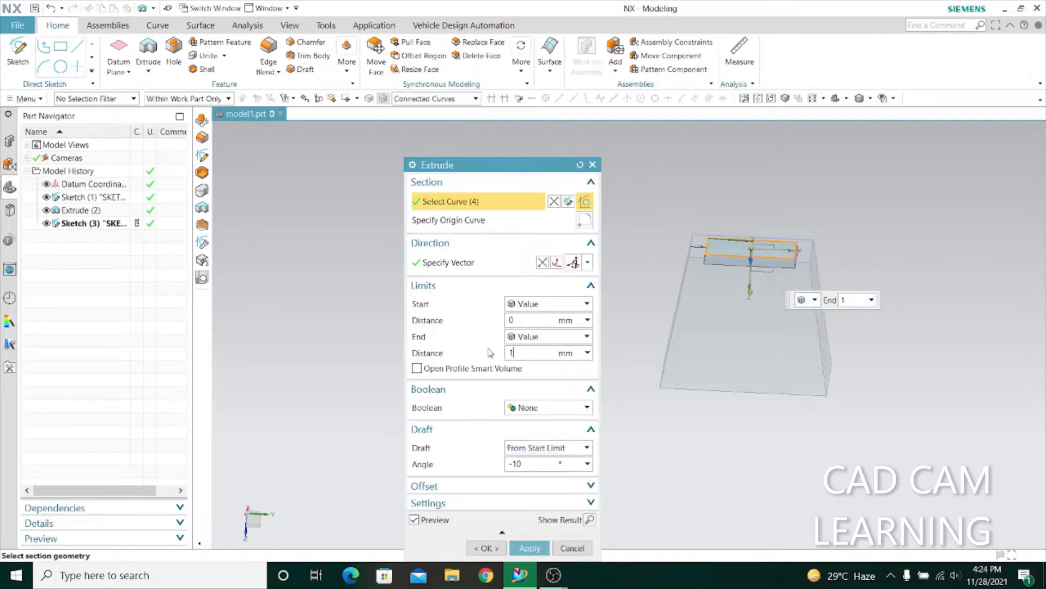
text(5)
key(Return)
Set the extrusion's Boolean to Subtract and apply it to cut the pocket from the block
click(549, 408)
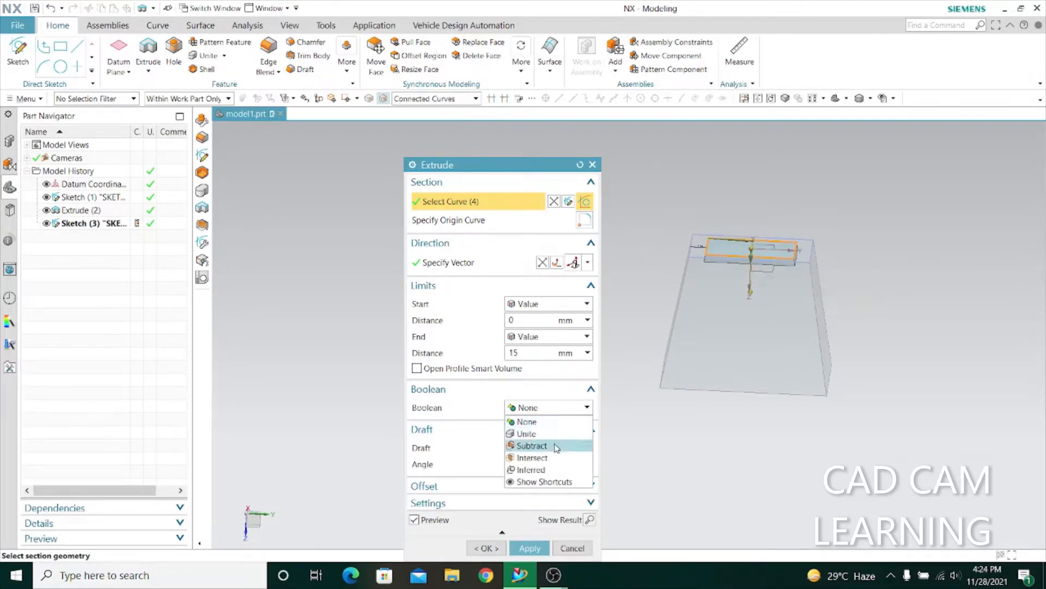
click(540, 446)
click(527, 548)
click(572, 548)
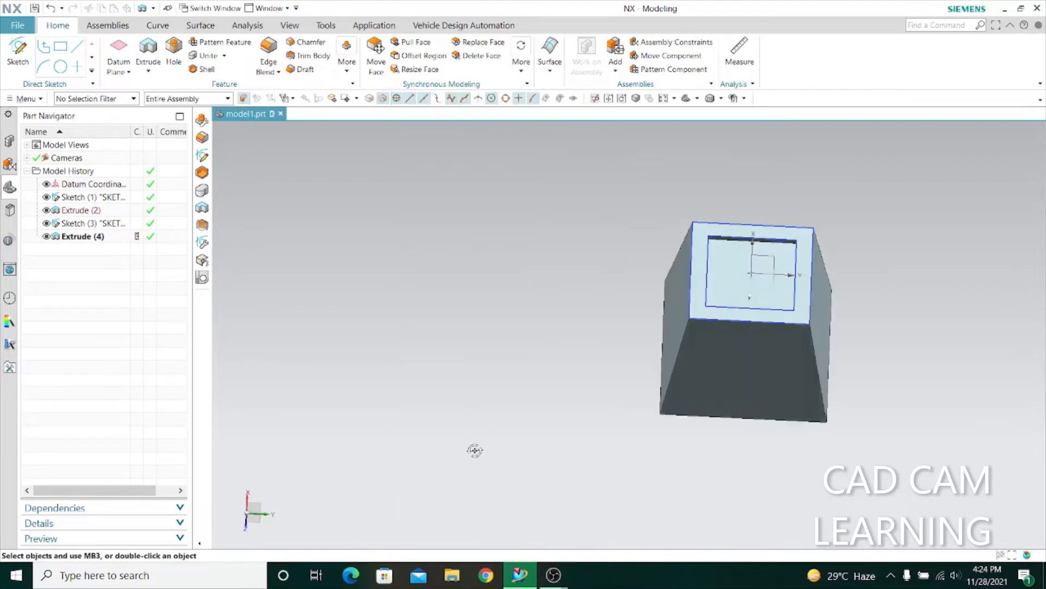
scroll(722, 240, up, 7)
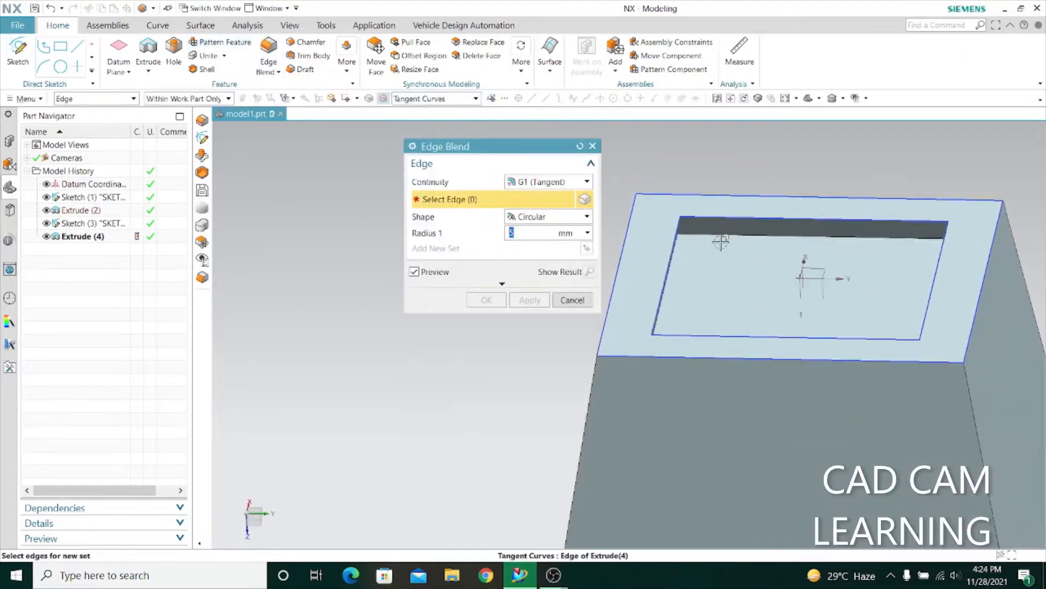
scroll(714, 289, down, 3)
middle_drag(626, 222, 561, 311)
click(572, 300)
Edit the pocket's extrusion so that its draft is set to None
click(66, 237)
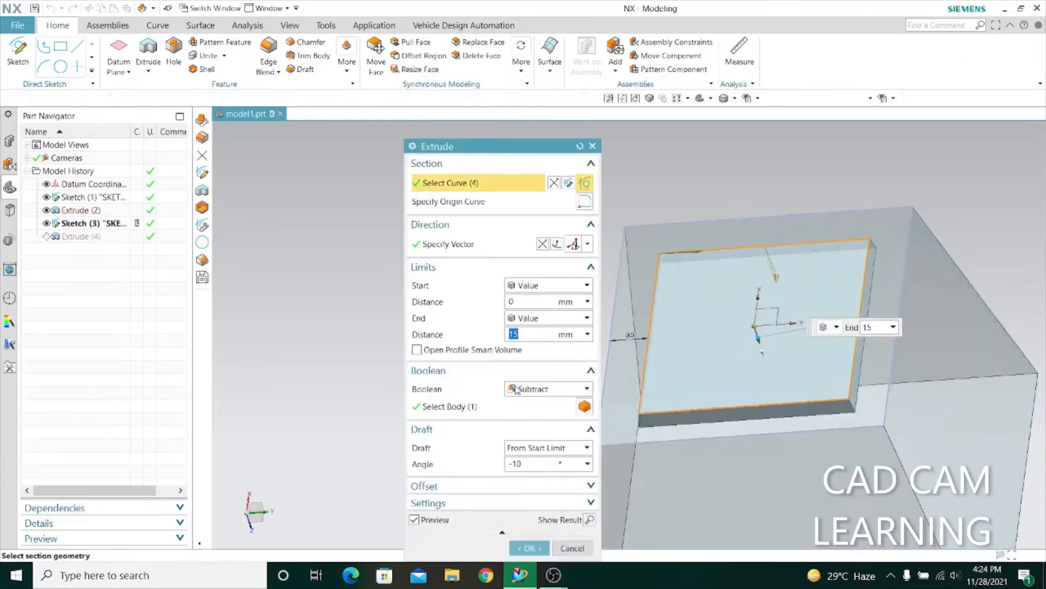
click(545, 444)
click(524, 459)
click(529, 533)
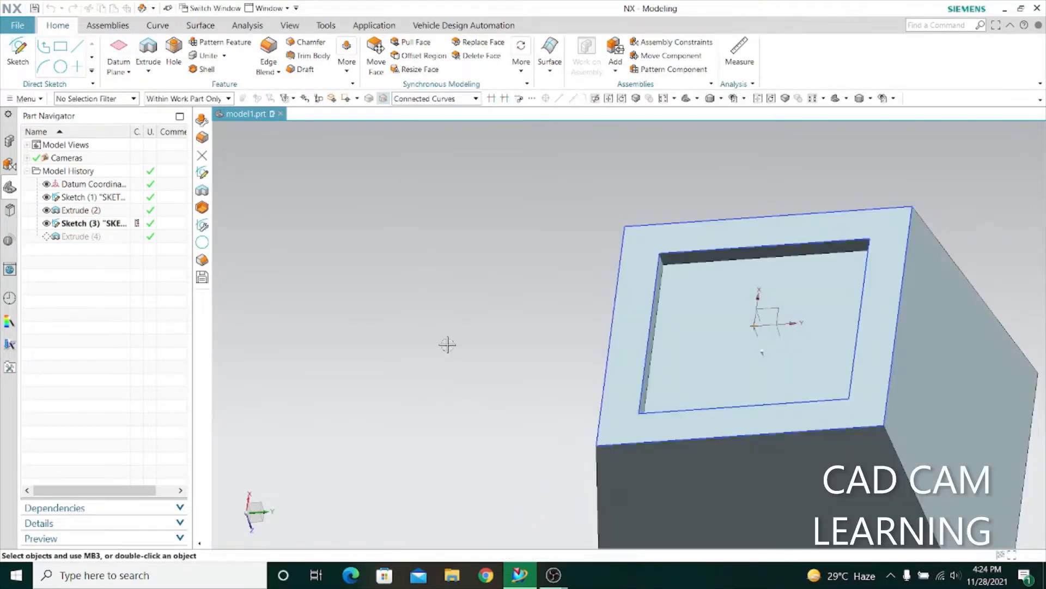
Edge-blend the pocket's four vertical corner edges with a 10 mm radius
scroll(673, 267, up, 7)
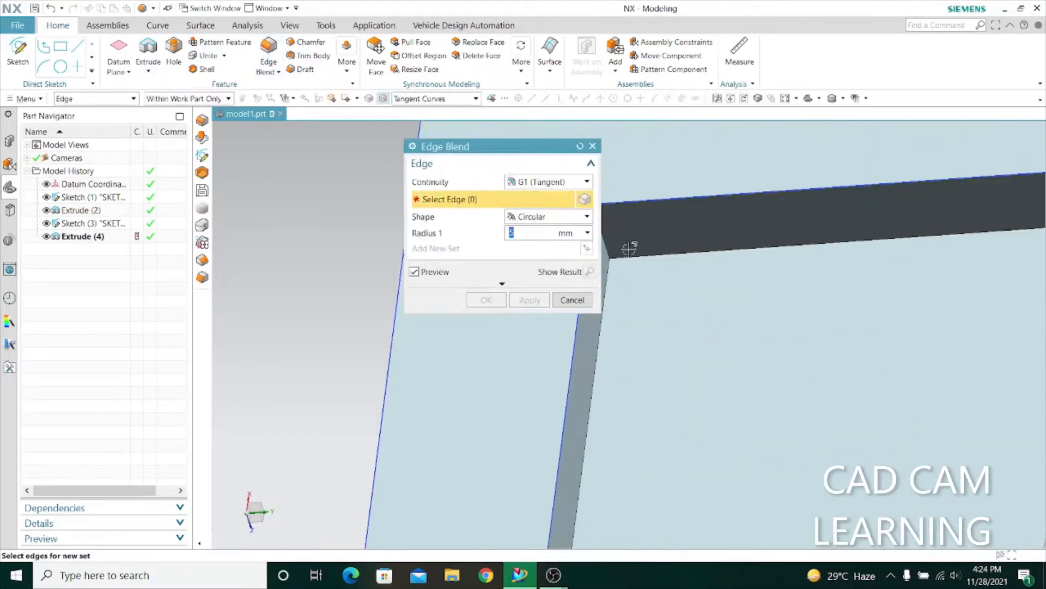
scroll(643, 245, down, 3)
scroll(678, 248, up, 3)
click(703, 235)
scroll(703, 237, down, 7)
middle_drag(587, 358, 632, 349)
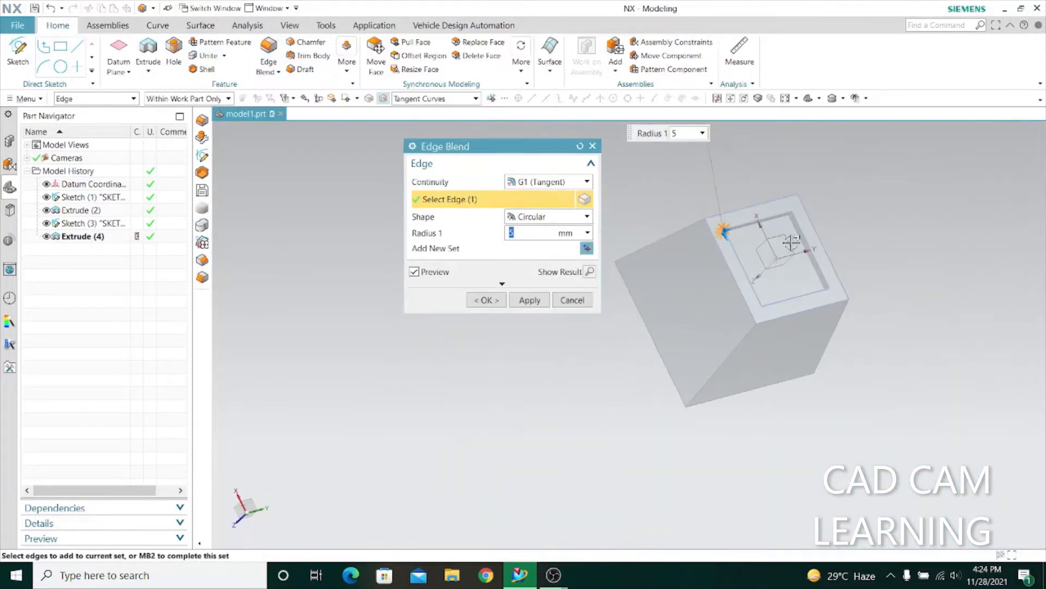
scroll(785, 247, up, 7)
click(761, 260)
scroll(760, 257, down, 7)
middle_drag(753, 219, 907, 239)
scroll(806, 166, up, 7)
click(807, 182)
scroll(808, 183, down, 7)
middle_drag(649, 345, 771, 401)
scroll(708, 195, up, 7)
click(708, 196)
text(10)
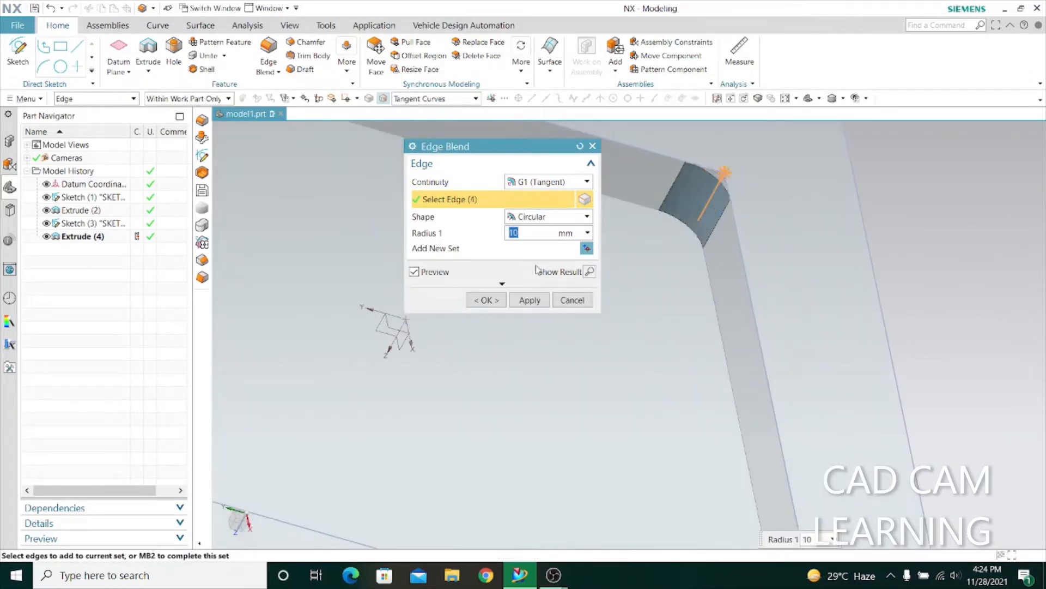
click(529, 299)
Edge-blend the tangent loop around the pocket's rim with a 10 mm radius
scroll(805, 258, down, 7)
middle_drag(805, 258, 771, 233)
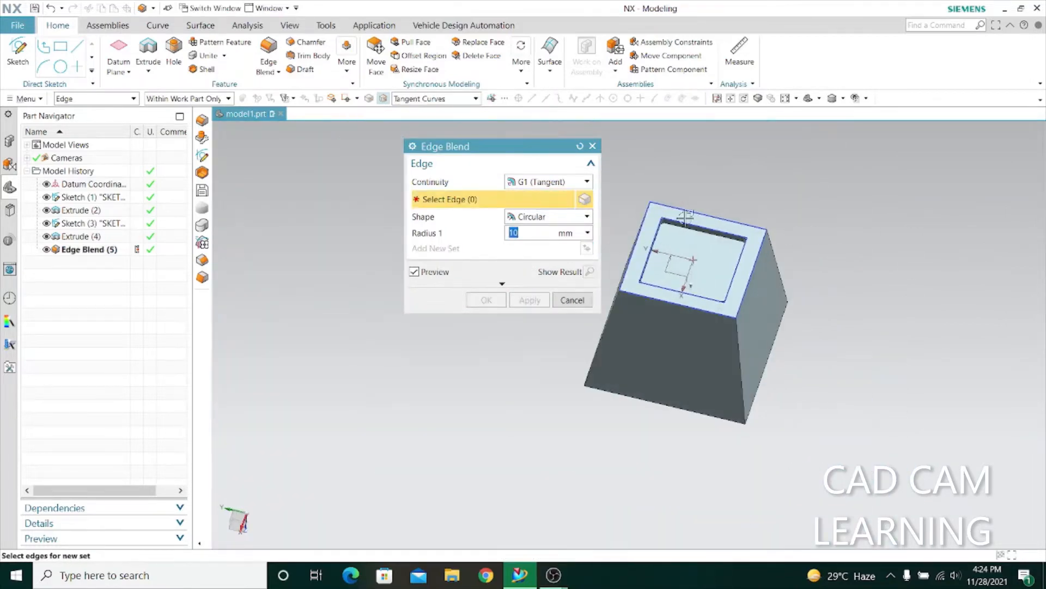
scroll(663, 241, up, 7)
click(662, 242)
scroll(662, 242, down, 5)
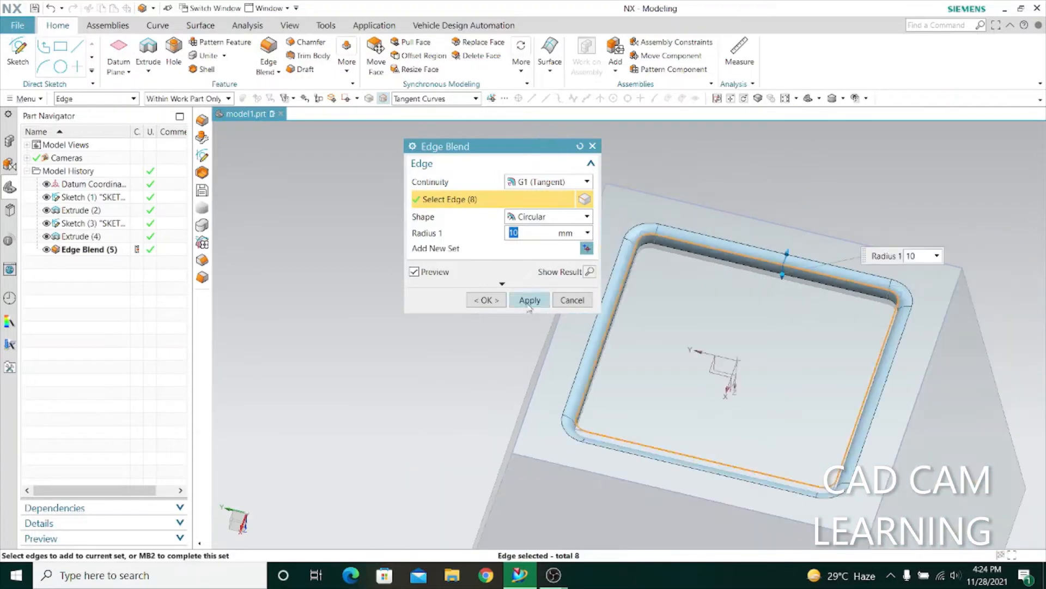
click(529, 299)
click(572, 299)
Create a new sketch on one of the block's tapered side faces
mouse_move(572, 300)
middle_down()
mouse_move(455, 226)
mouse_move(422, 386)
mouse_move(493, 282)
middle_up()
scroll(493, 283, down, 3)
click(18, 53)
mouse_move(549, 449)
middle_down()
mouse_move(589, 485)
mouse_move(537, 463)
middle_up()
click(663, 322)
click(538, 288)
middle_drag(419, 381, 427, 388)
Draw a vertical line about 200 mm long on the side face, starting below the lower edge at mid-width
click(104, 46)
scroll(513, 319, up, 3)
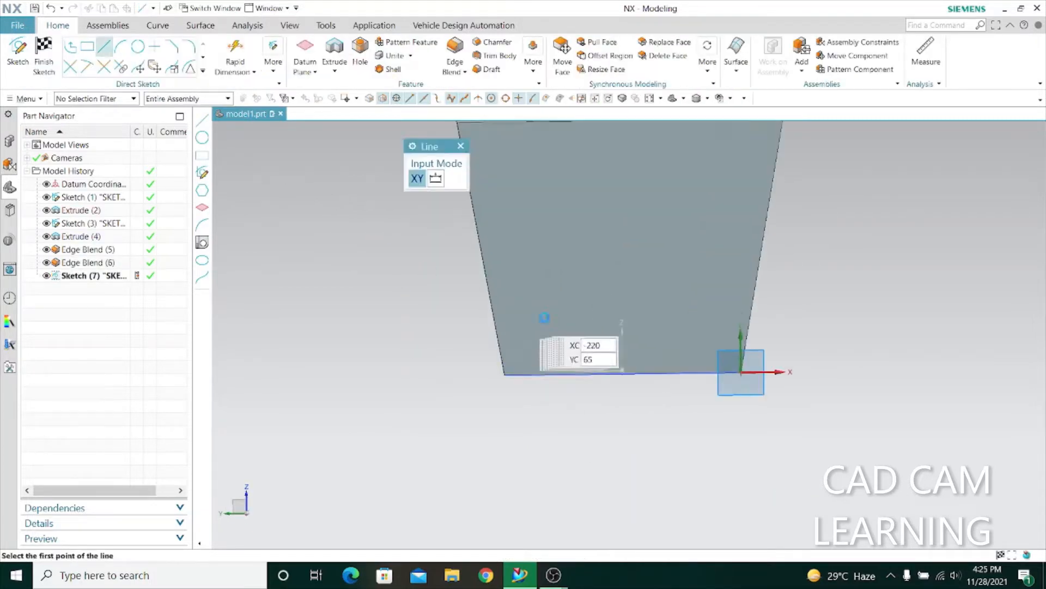
click(622, 401)
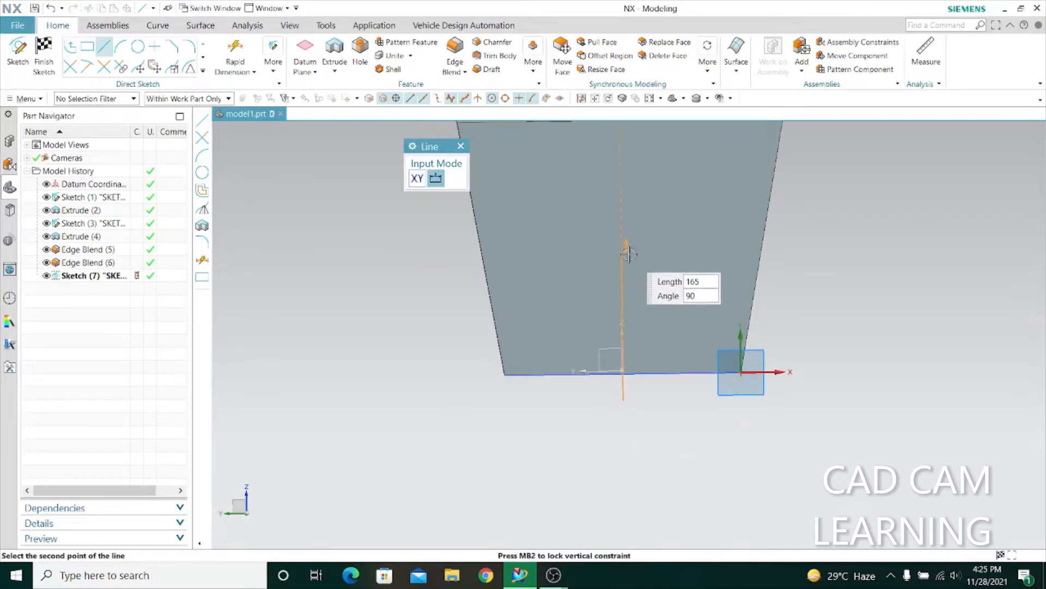
scroll(620, 208, down, 2)
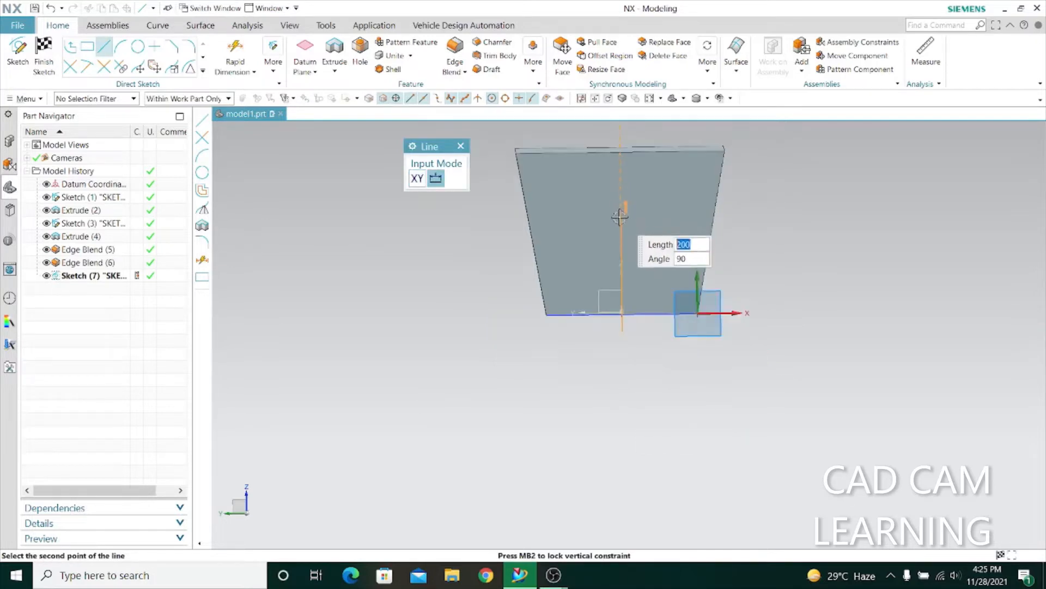
click(620, 217)
key(Escape)
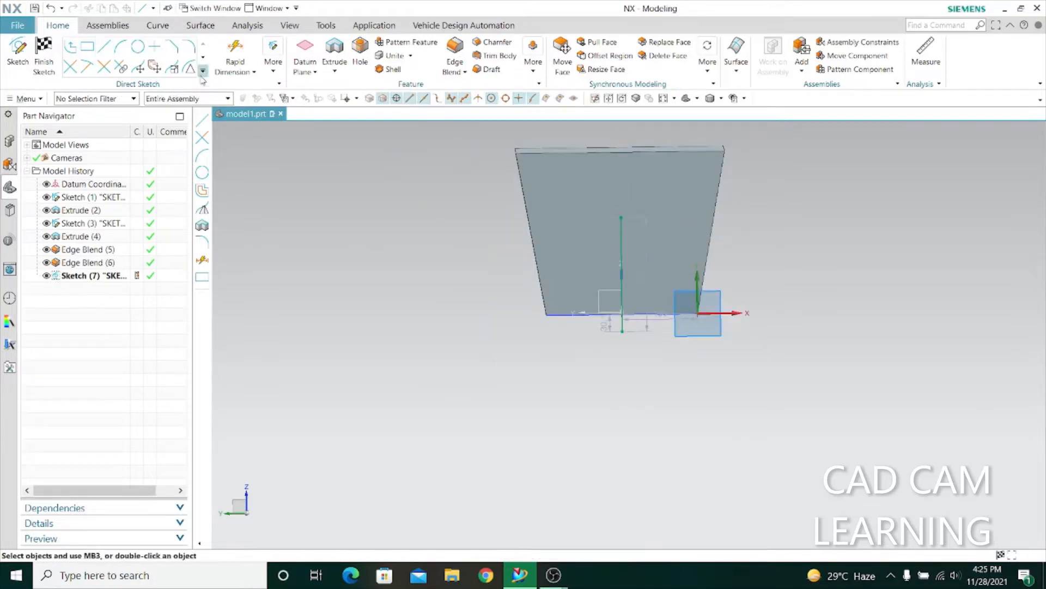
Pattern the vertical line linearly along the face's lower edge with a count of 4 and a 30 mm pitch
click(202, 71)
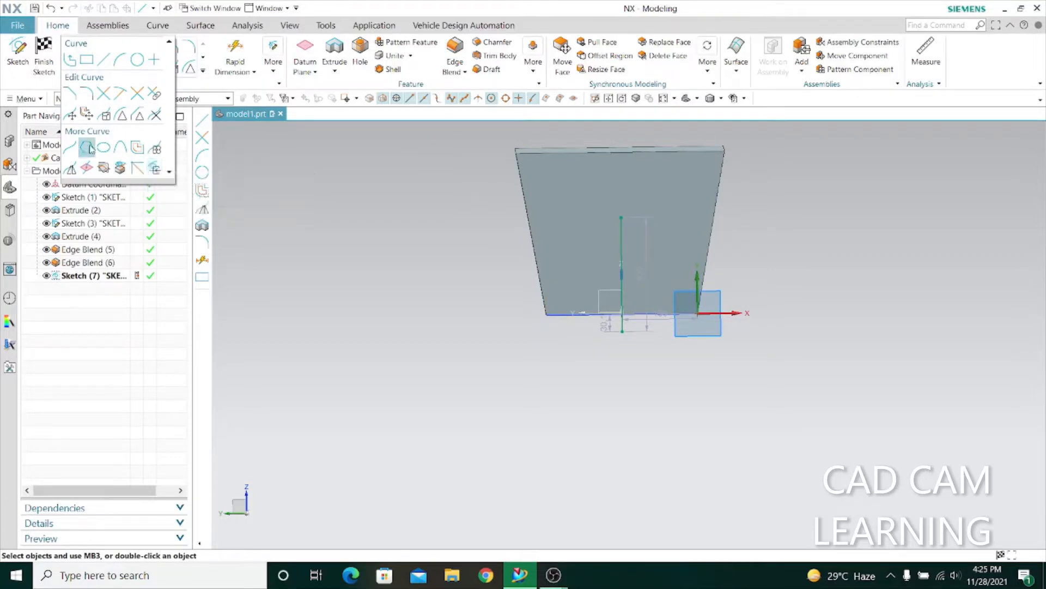
click(155, 150)
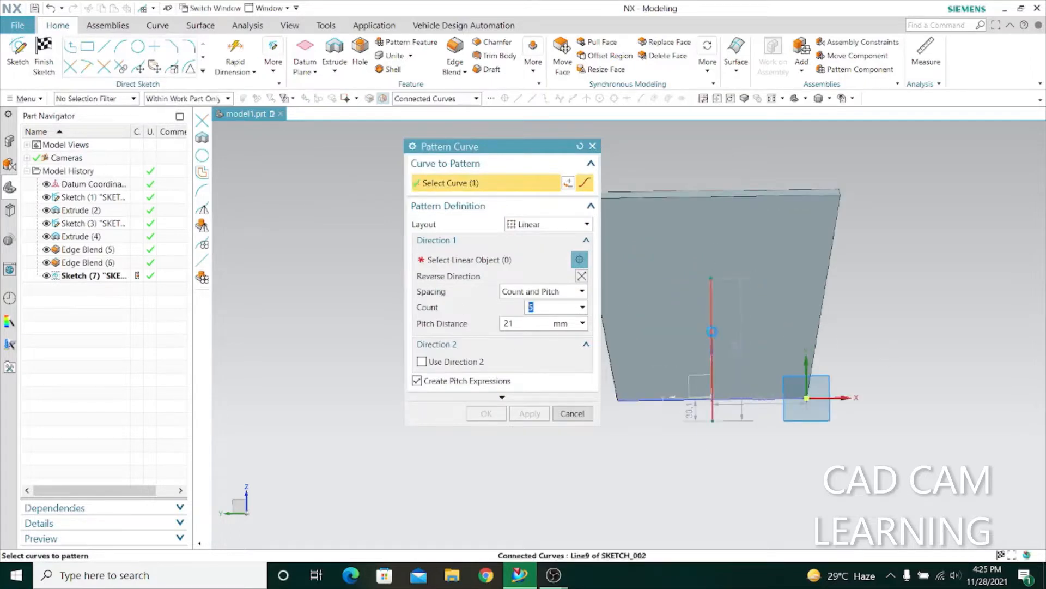
click(474, 262)
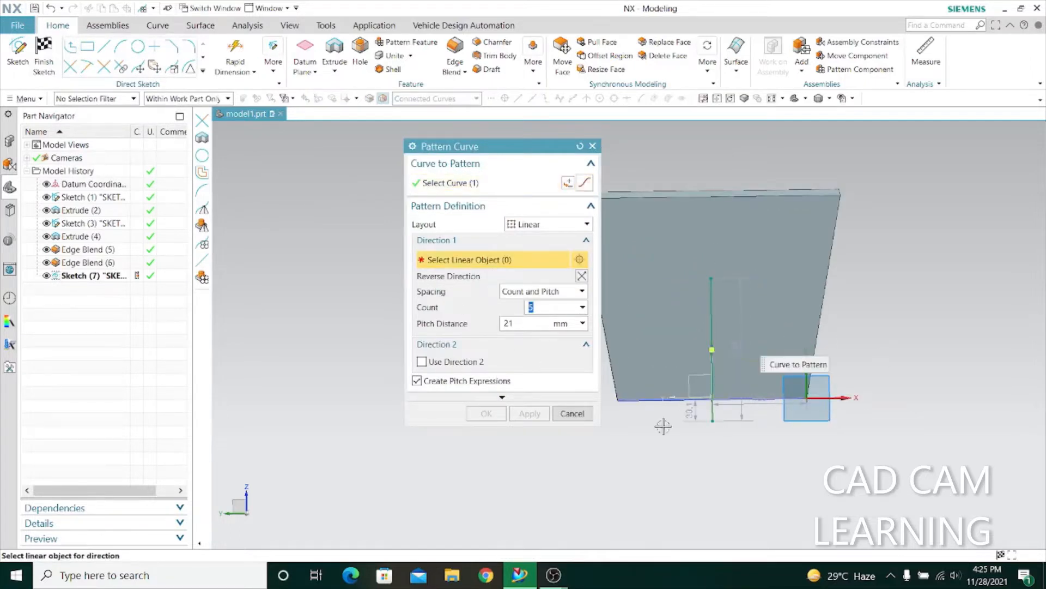
click(684, 397)
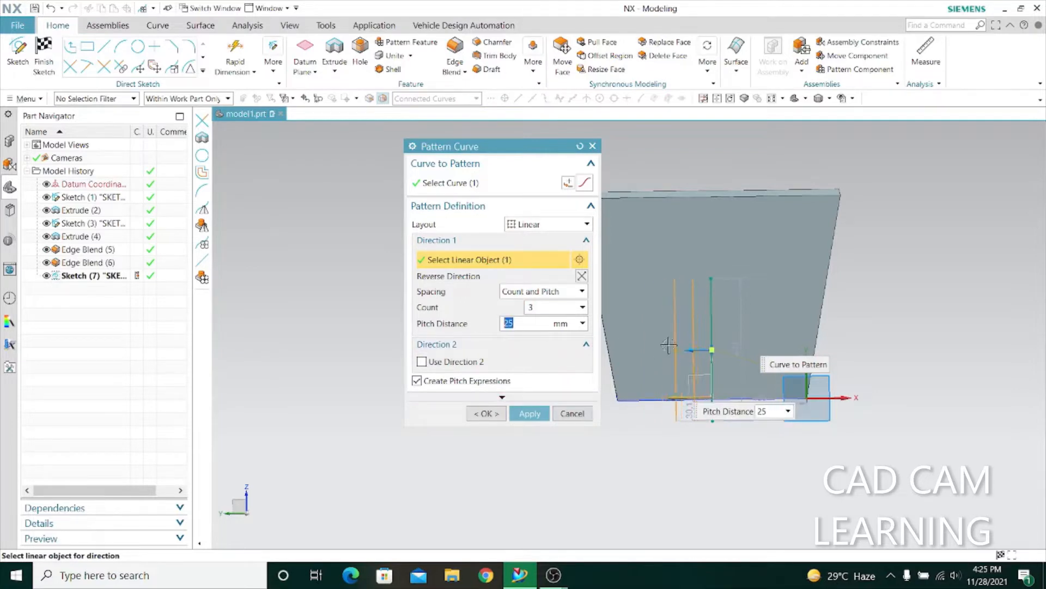
drag(696, 349, 683, 350)
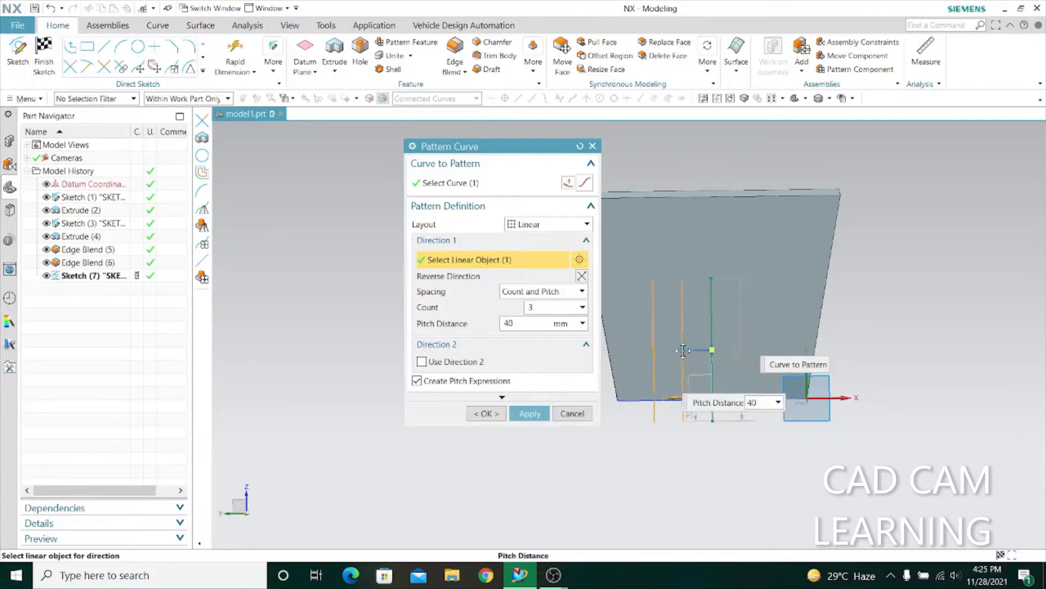
double_click(529, 307)
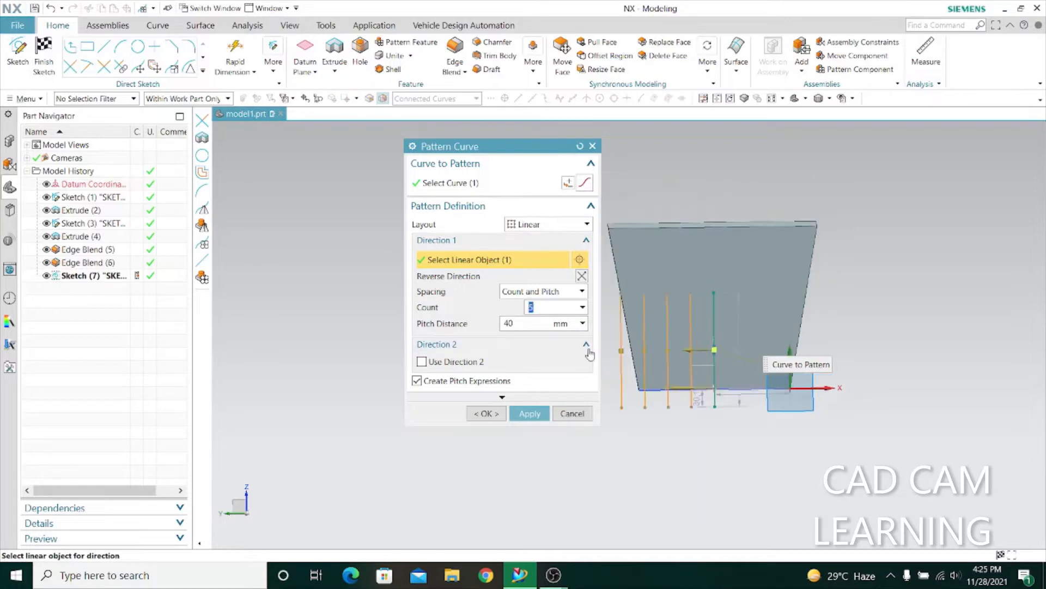
key(Tab)
text(25)
key(Return)
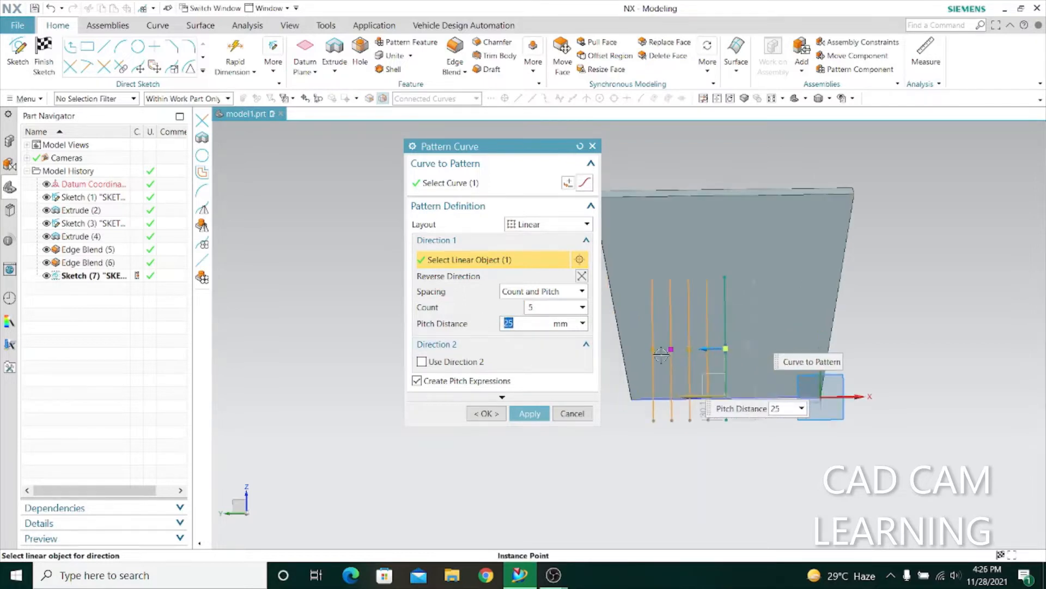
double_click(533, 308)
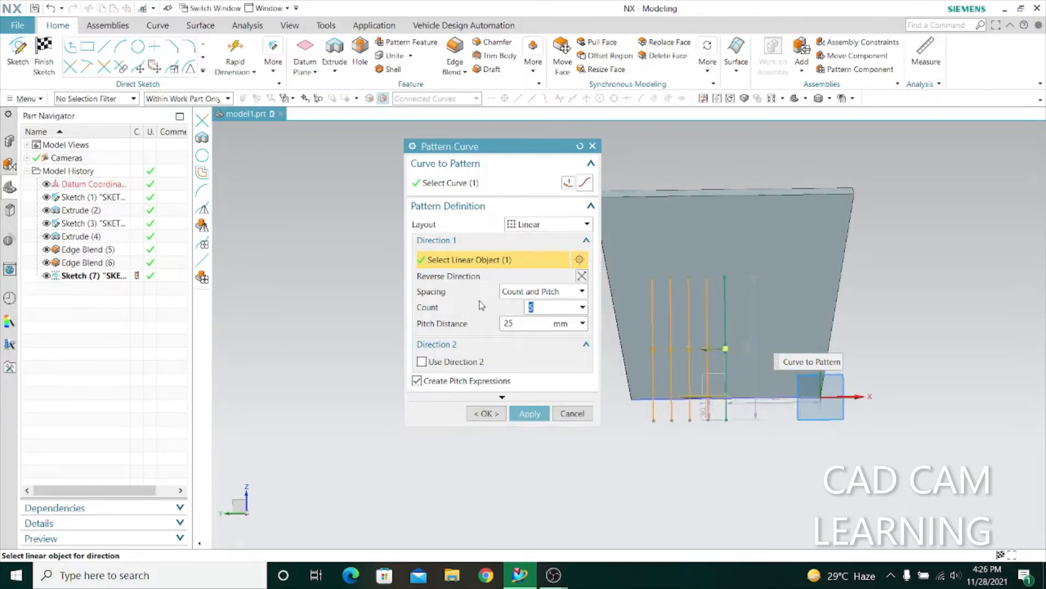
key(Tab)
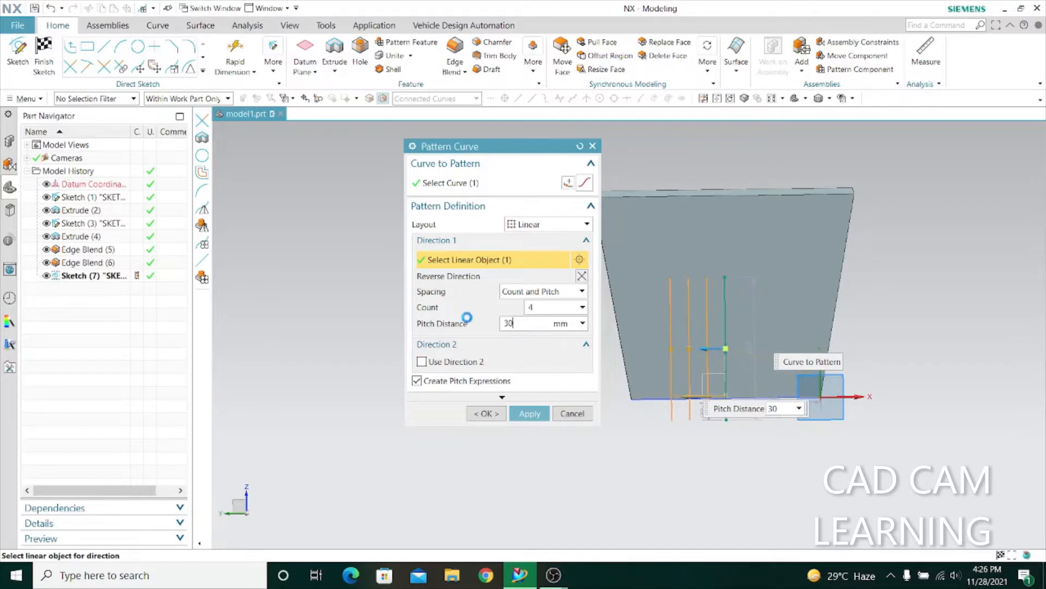
click(527, 414)
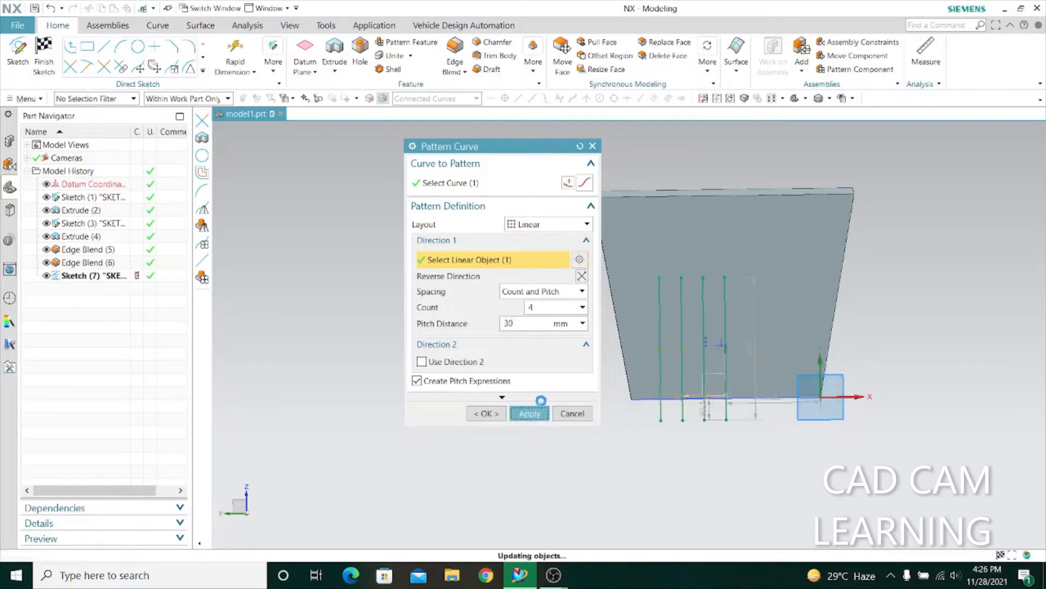
Pattern the original line in the opposite direction with a count of 4 and 30 mm pitch, and finish the sketch
click(477, 263)
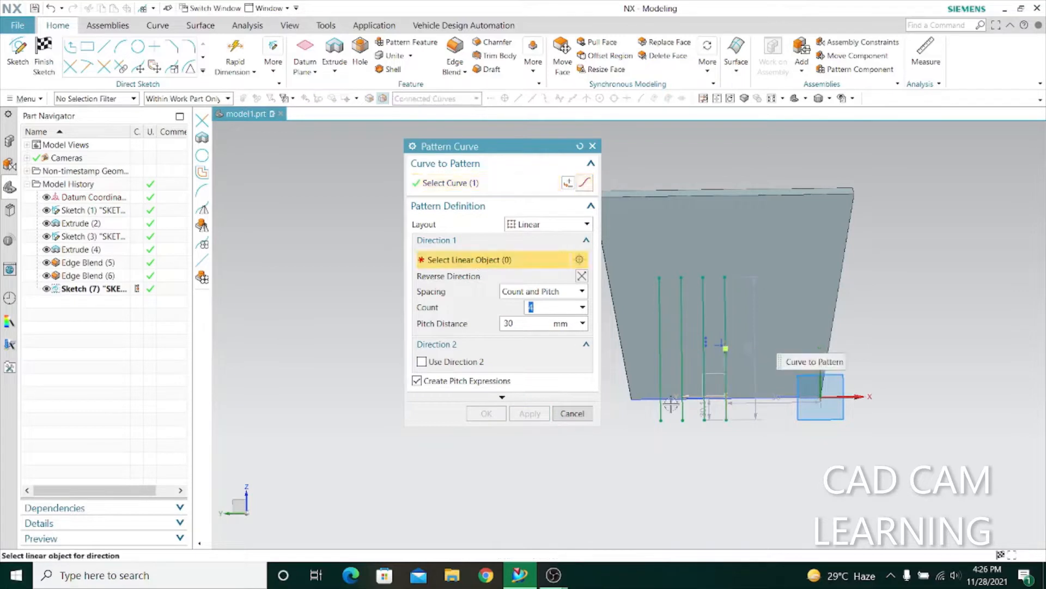
click(581, 277)
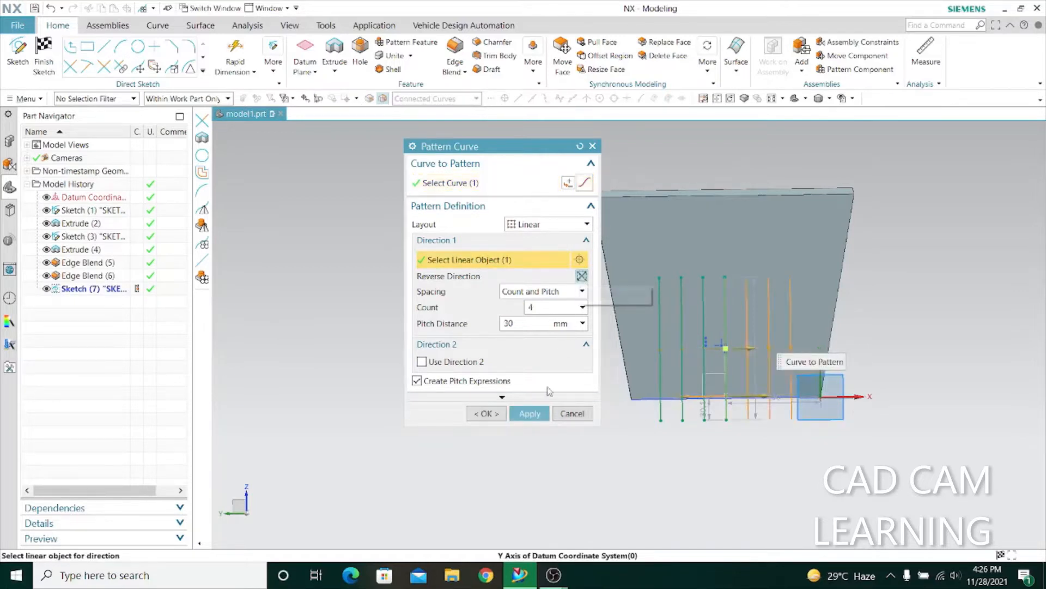
click(528, 413)
click(572, 413)
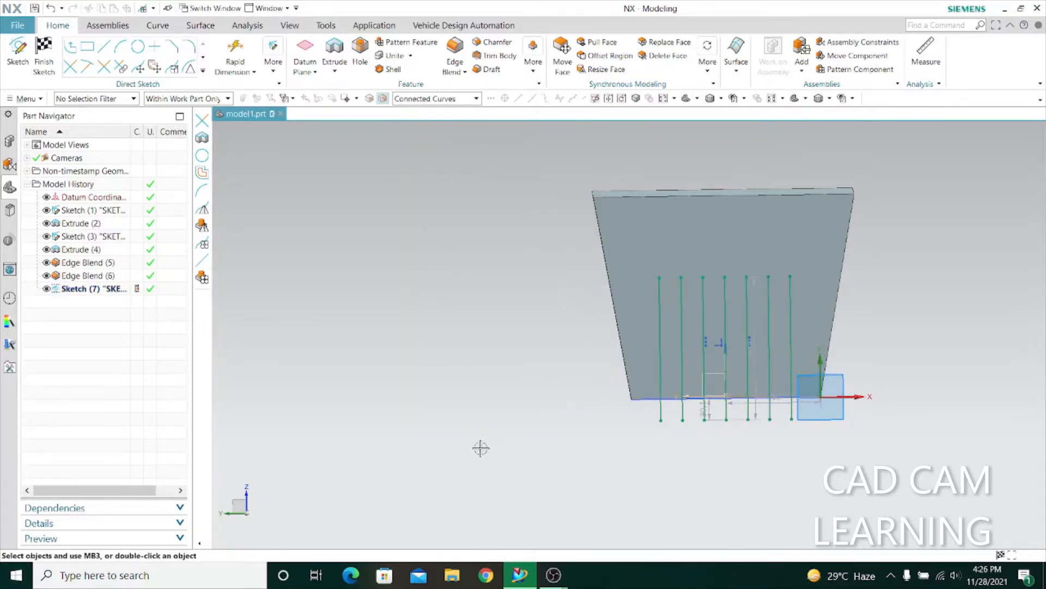
click(44, 55)
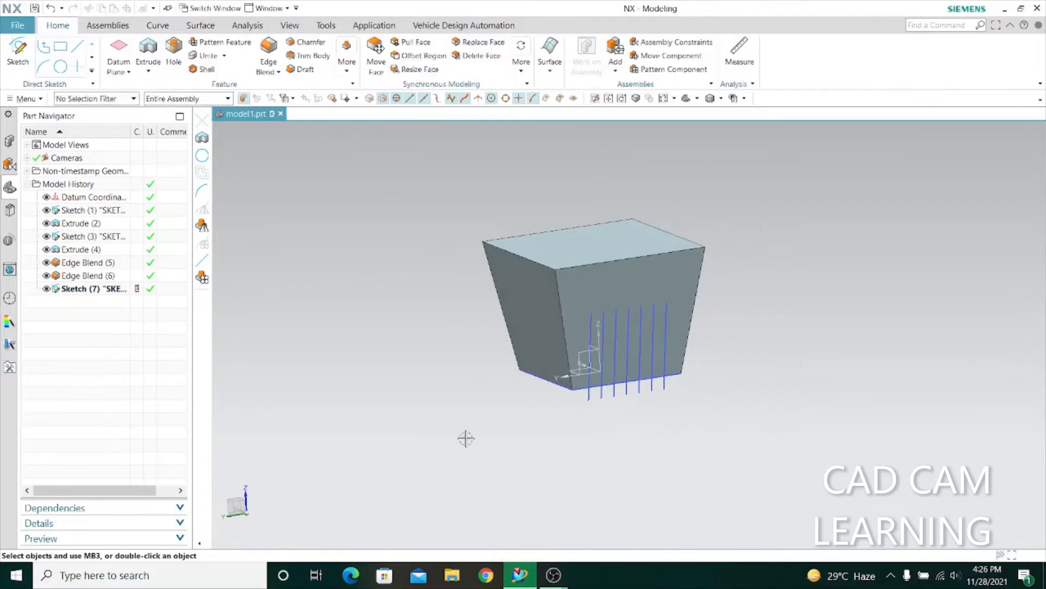
Create a new sketch on the adjacent tapered side face of the block
middle_drag(467, 437, 365, 414)
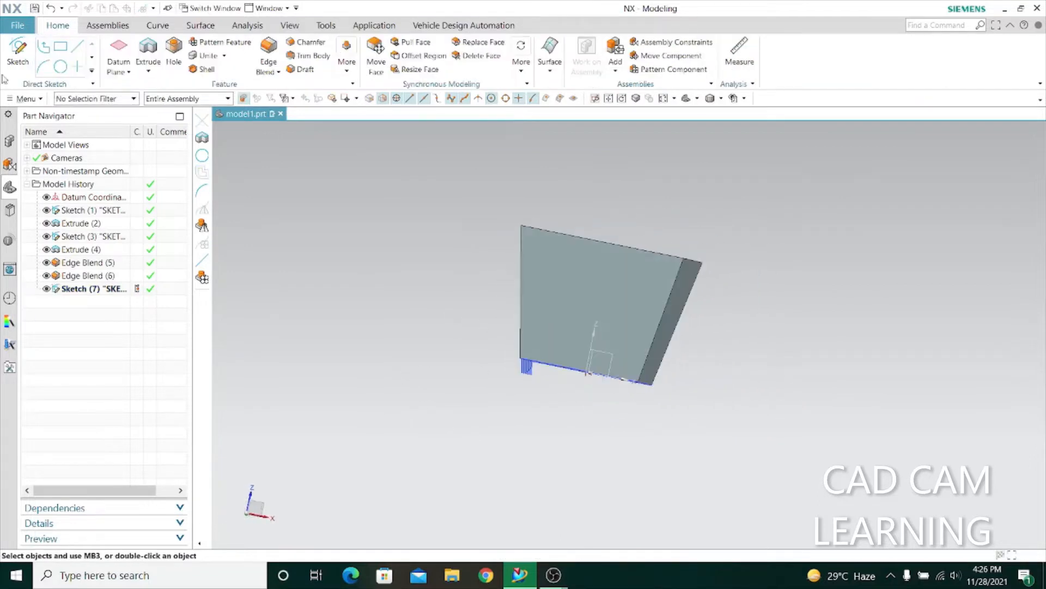
click(603, 310)
click(532, 286)
middle_drag(677, 426, 627, 415)
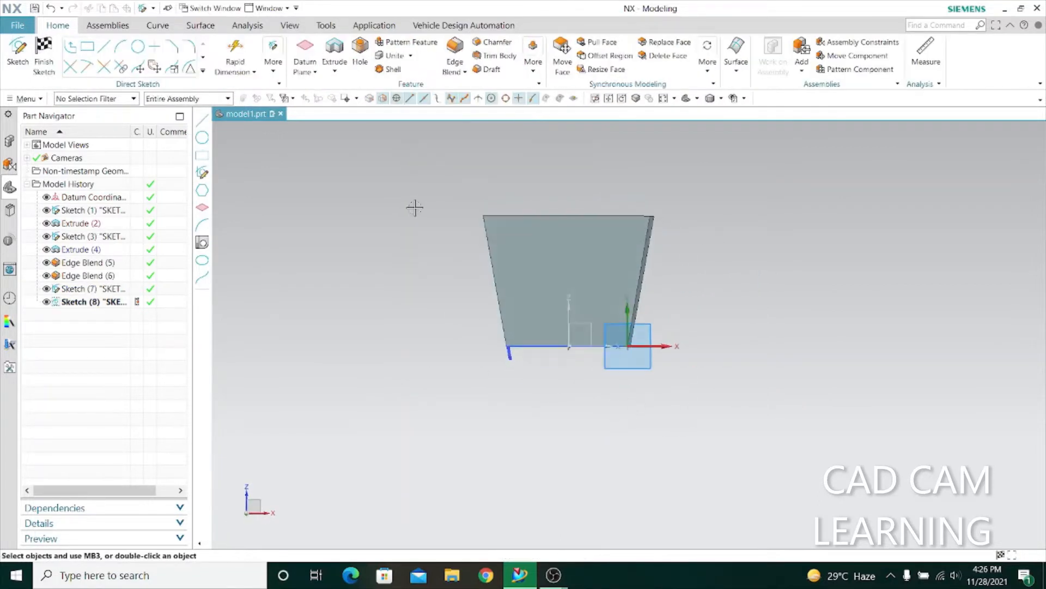
Try a vertical line about 205 mm long at the face's mid-width, starting below its lower edge, and undo it
scroll(577, 186, down, 2)
click(107, 49)
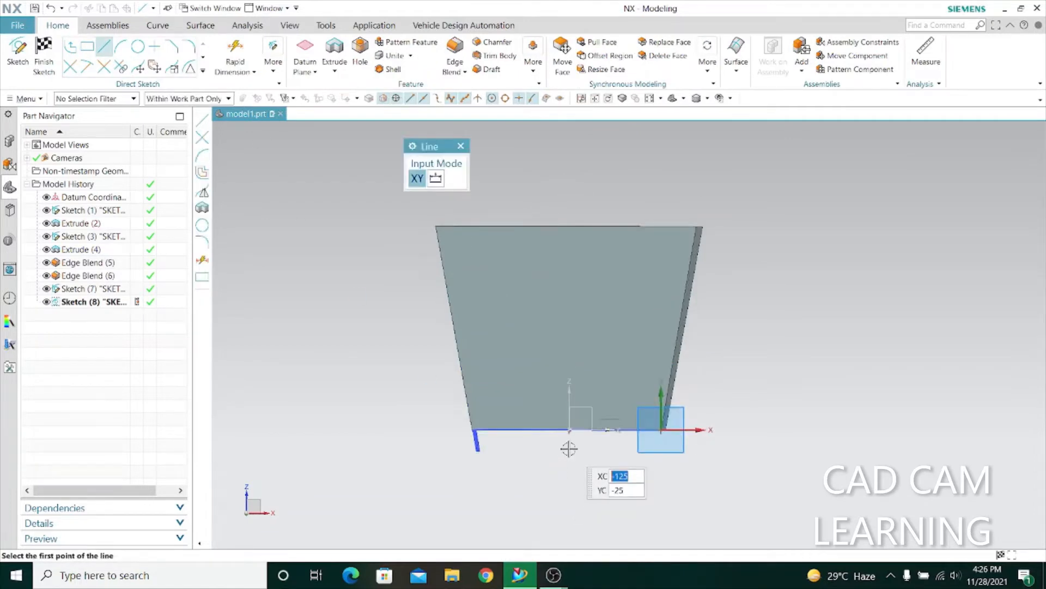
click(570, 430)
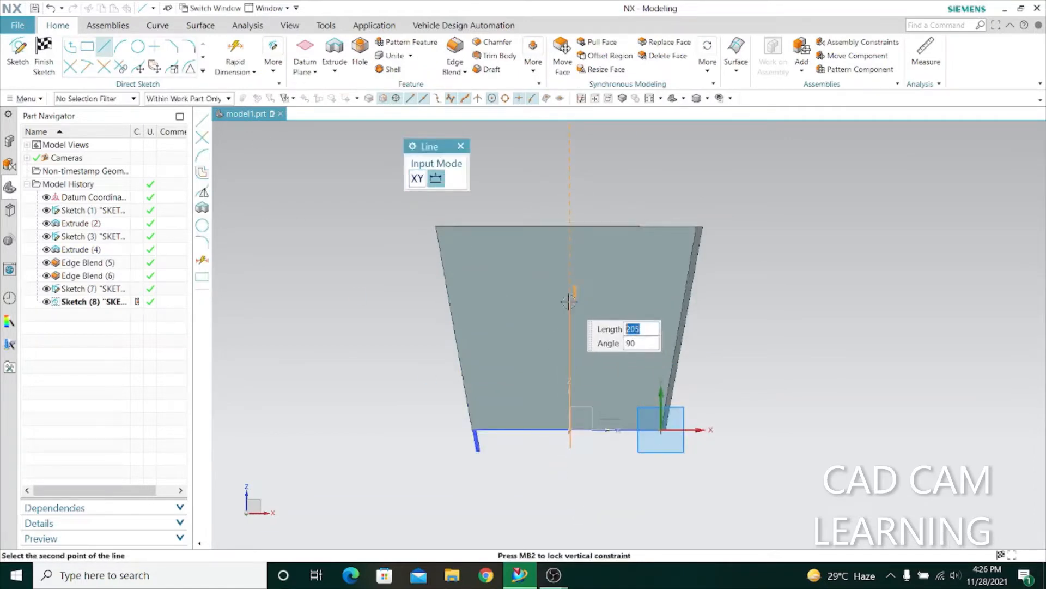
click(567, 305)
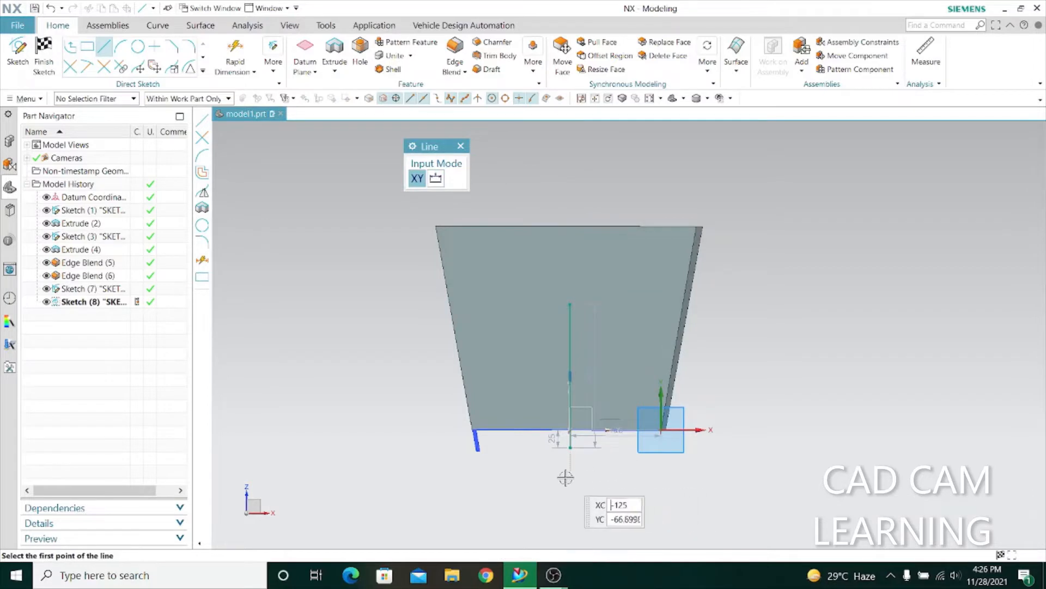
middle_drag(566, 476, 581, 468)
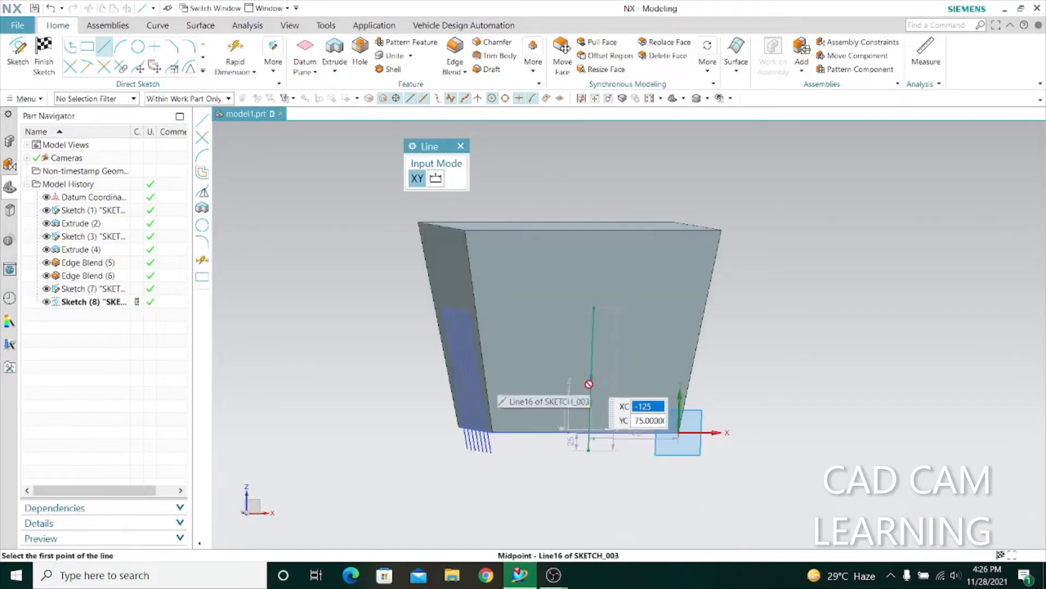
key(Escape)
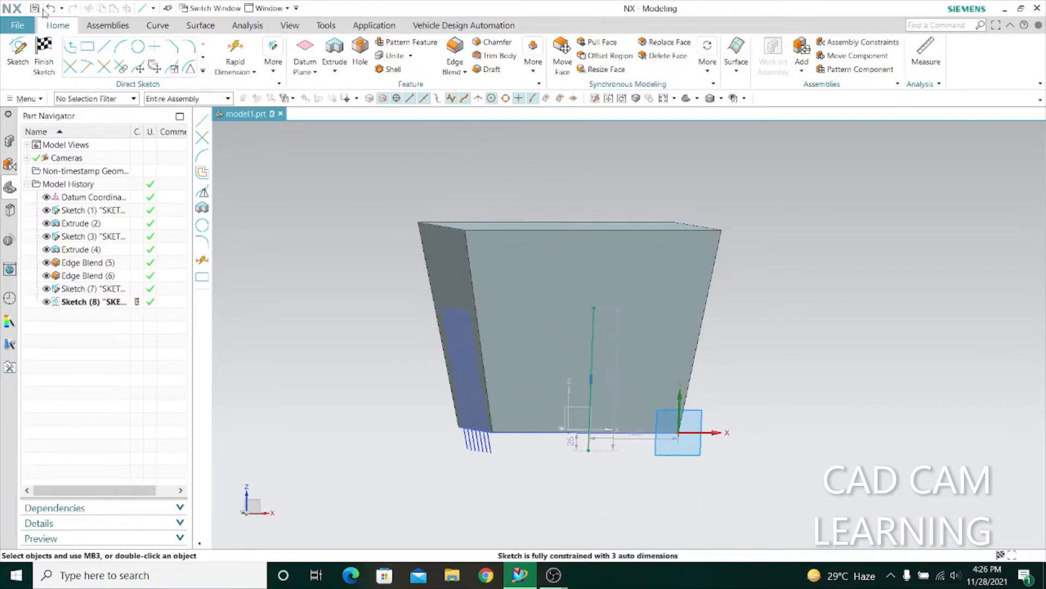
click(50, 8)
key(l)
key(F8)
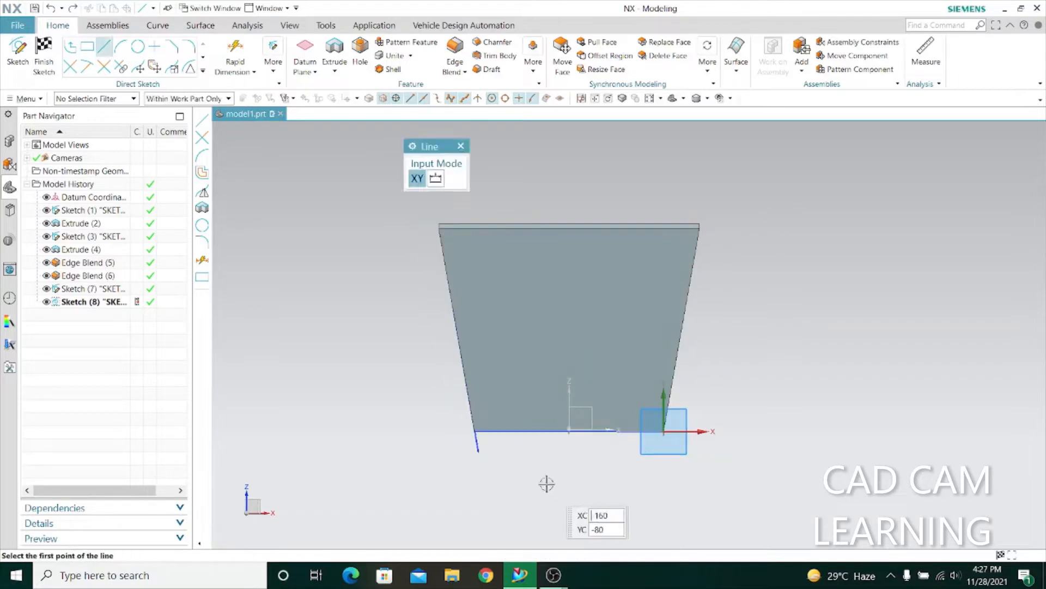
click(478, 456)
key(Escape)
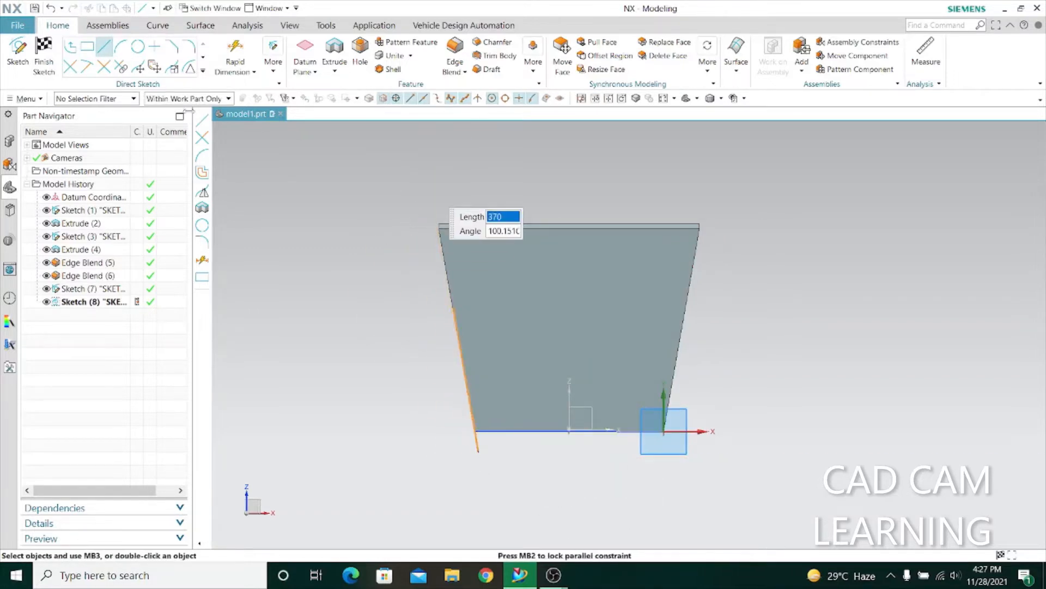
Draw a horizontal reference line about 200 mm long below the face, starting near the lower end of the neighbouring face's lines
click(106, 47)
click(479, 456)
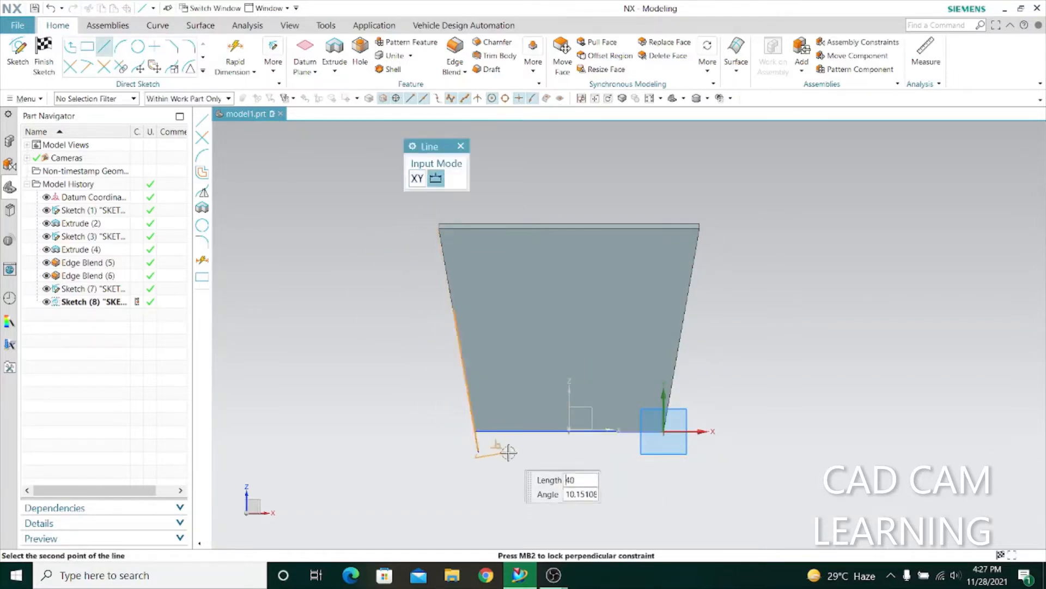
click(624, 454)
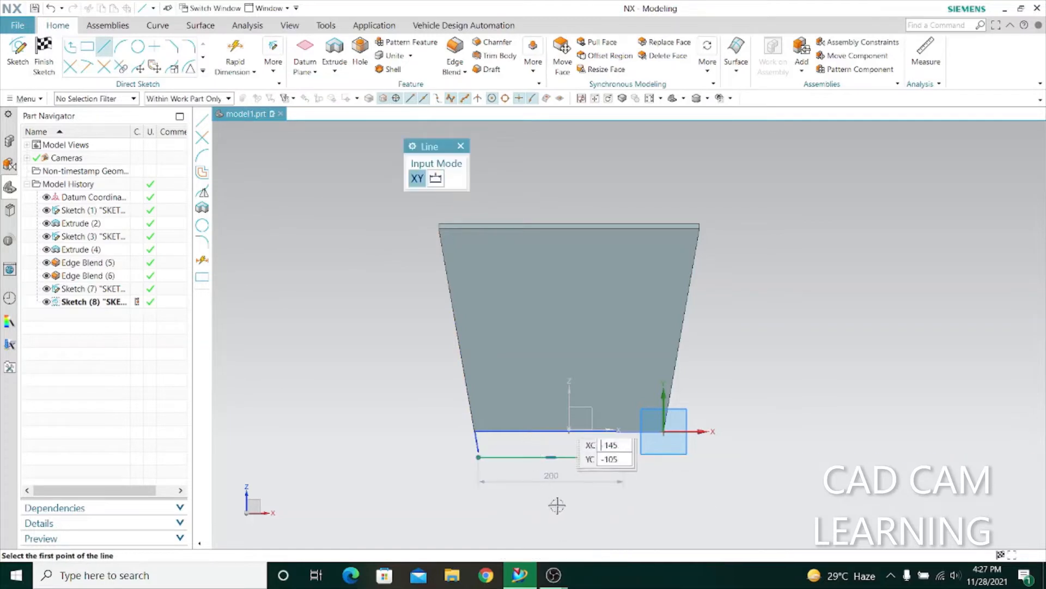
Draw a vertical line about 195 mm long at the face's mid-width and move it down to the horizontal reference line
scroll(570, 449, up, 2)
click(569, 449)
scroll(553, 319, down, 1)
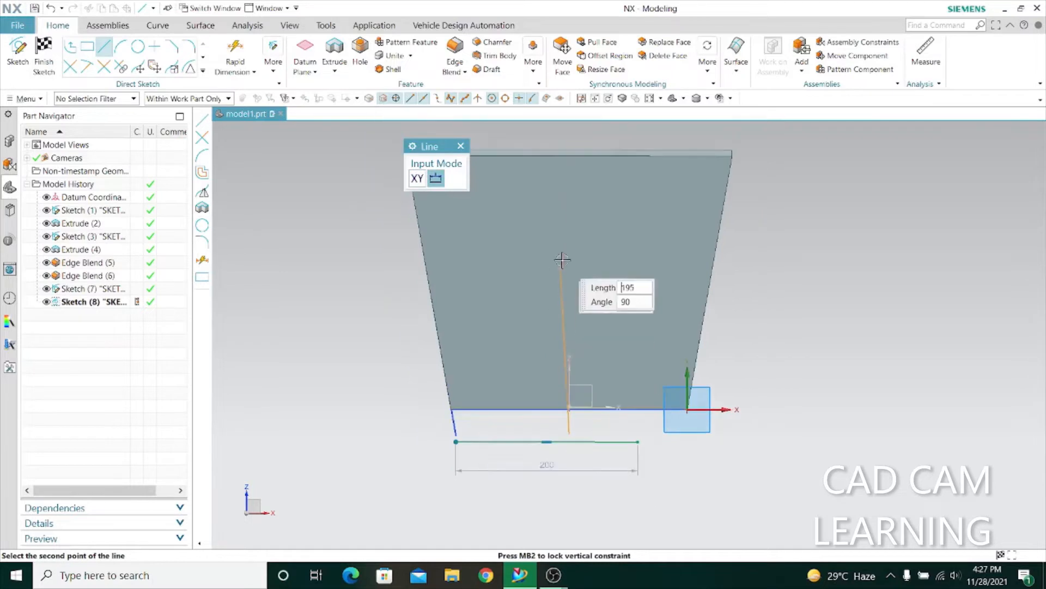
click(565, 254)
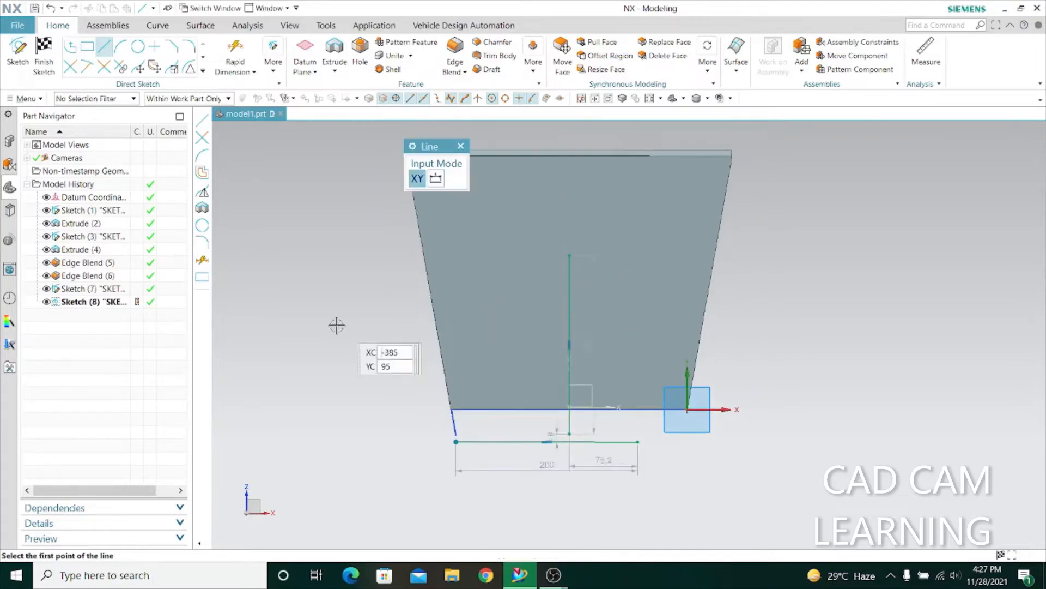
middle_drag(403, 180, 372, 355)
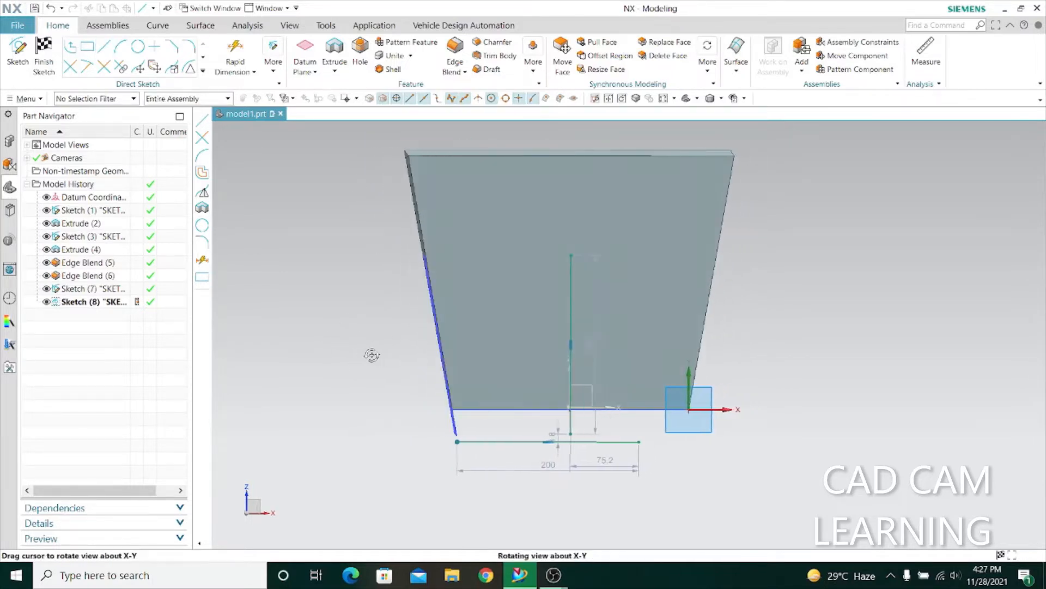
drag(571, 342, 572, 347)
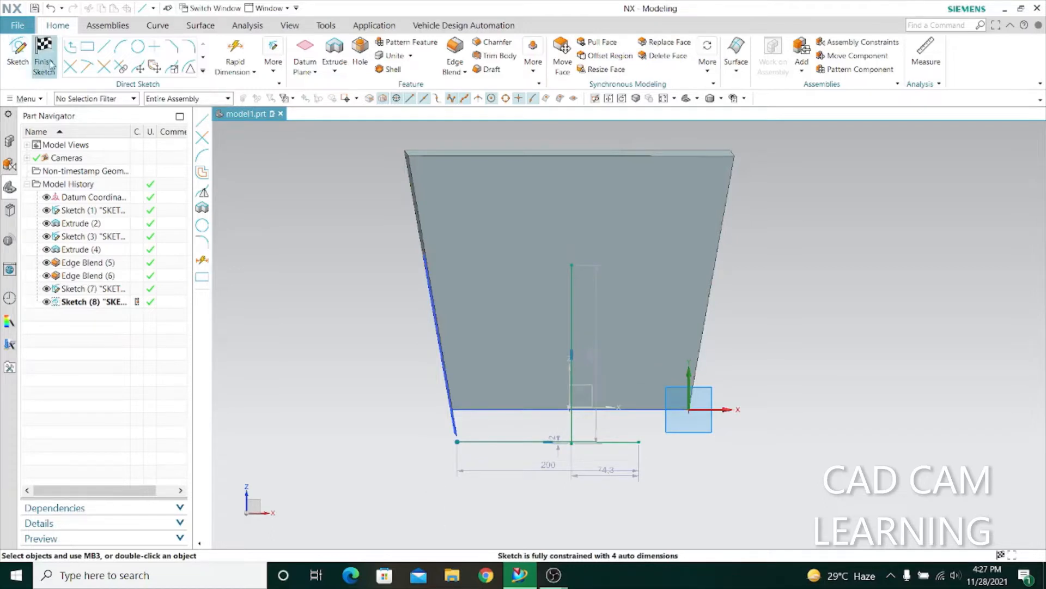
Trim away the horizontal reference line on both sides of the vertical line
click(70, 66)
click(513, 442)
click(611, 441)
click(570, 297)
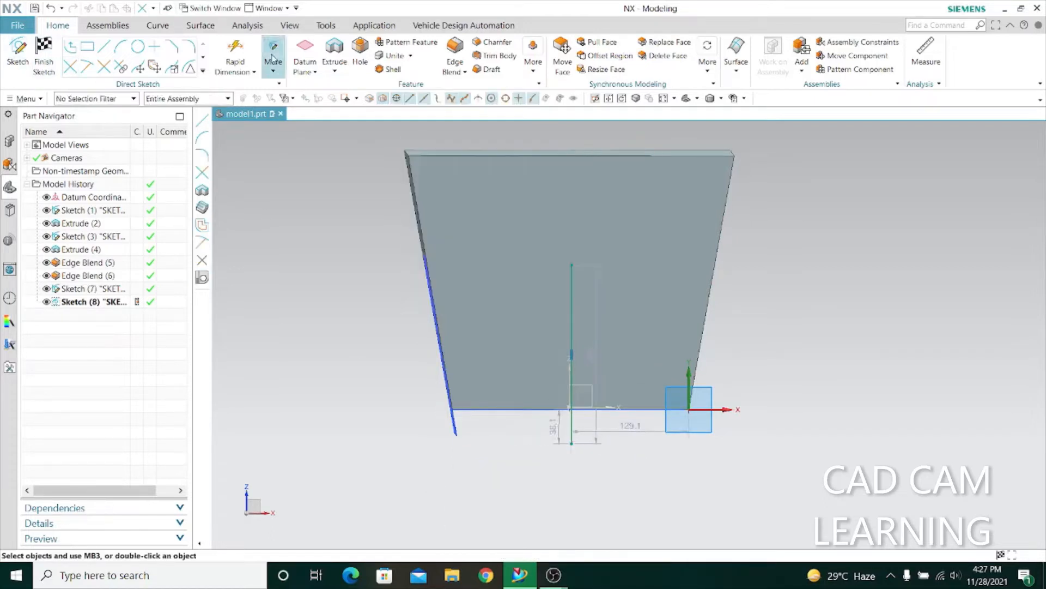
Pattern the vertical line linearly along the face's lower edge toward the sketch-origin corner, with count 4 and 30 mm pitch
scroll(842, 373, down, 2)
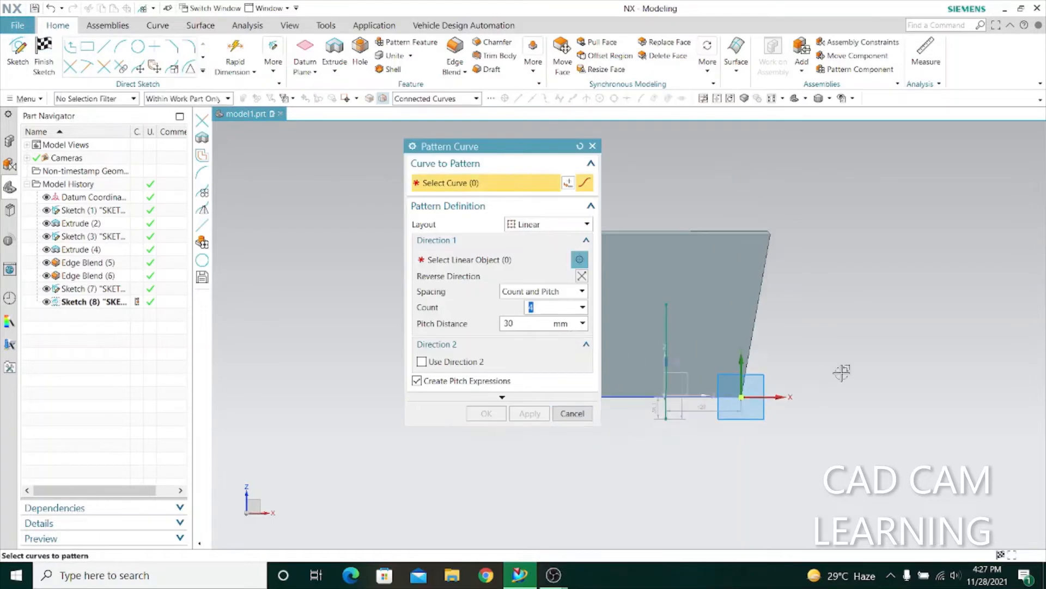
click(468, 254)
scroll(708, 393, up, 2)
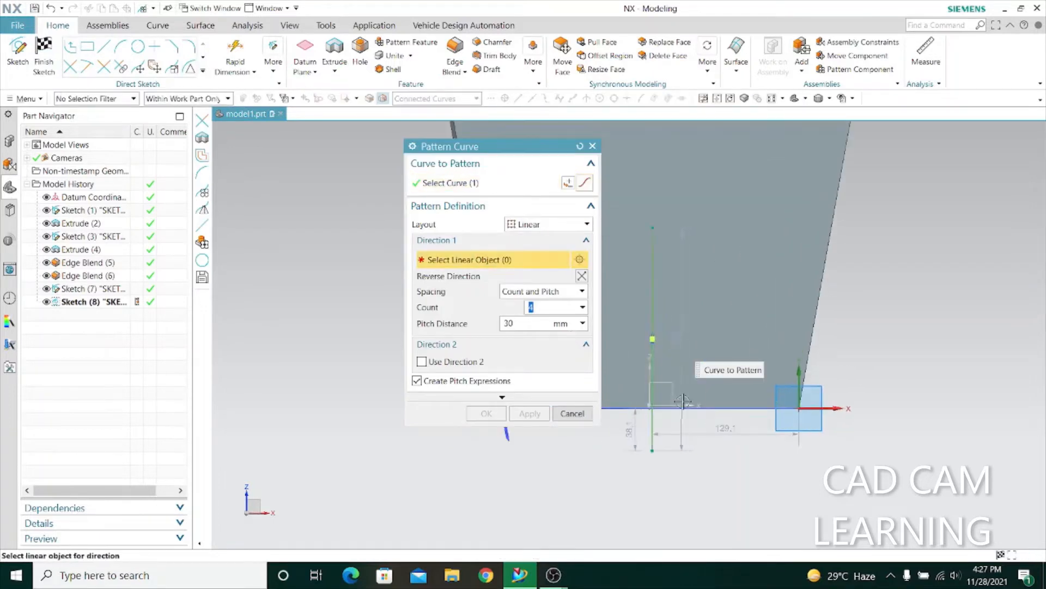
click(716, 397)
click(528, 414)
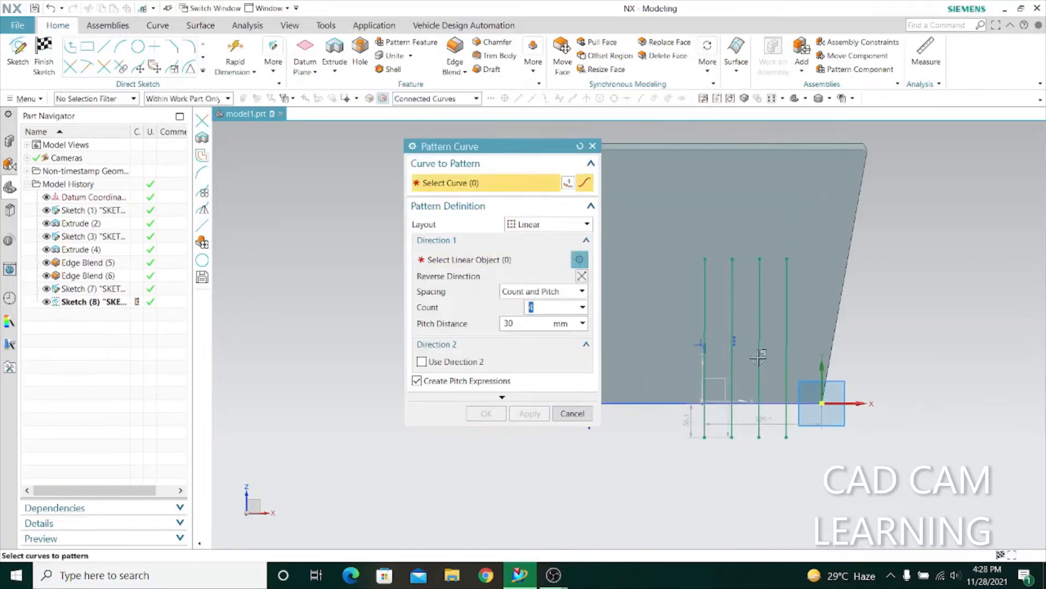
Pattern the same vertical line in the opposite direction with count 4 and 30 mm pitch, and finish the sketch
click(468, 259)
click(711, 399)
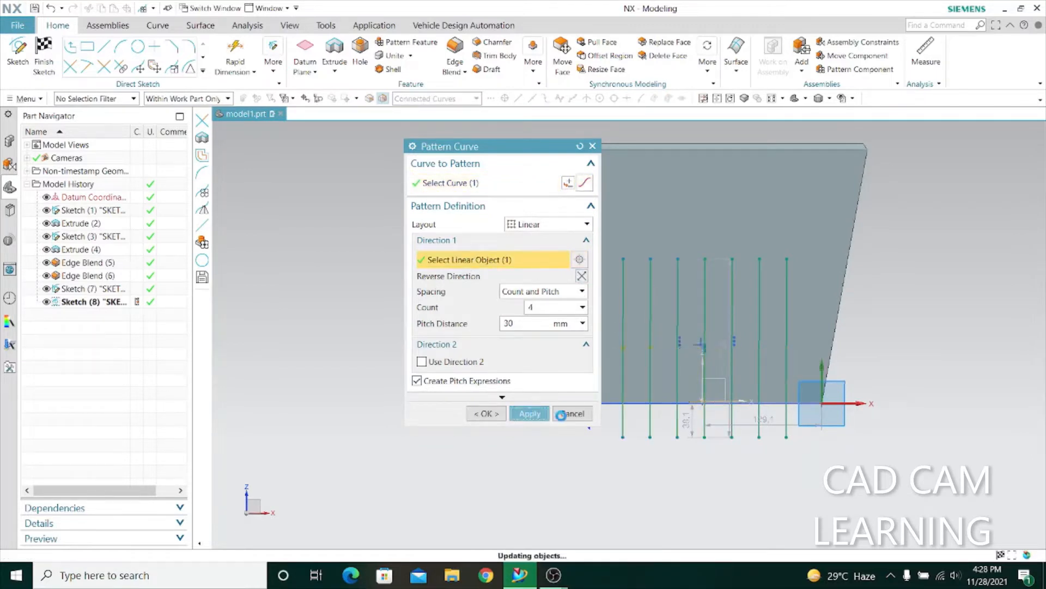
click(572, 413)
click(44, 57)
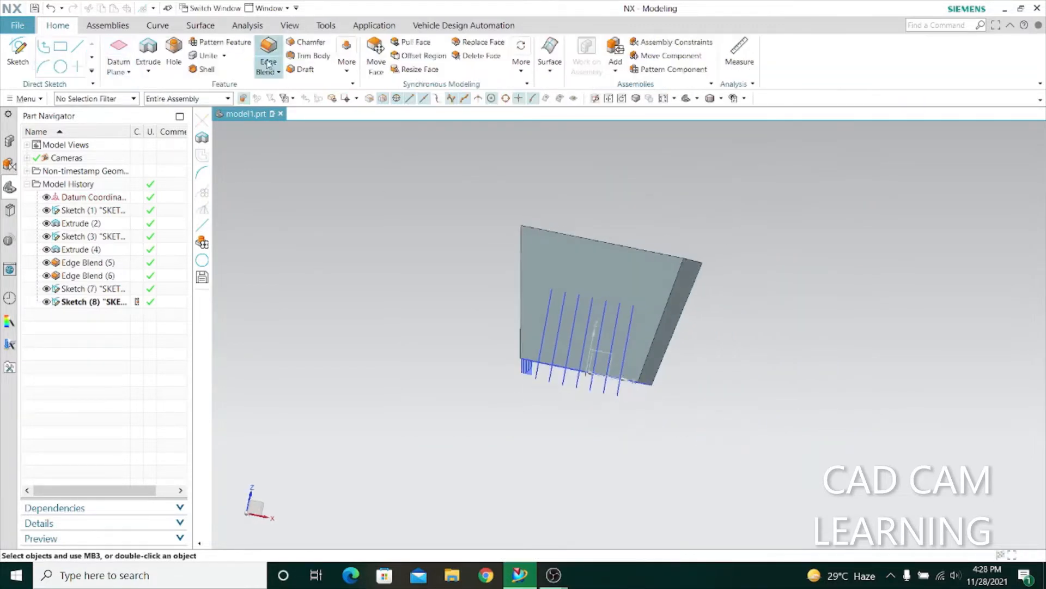
Create a tube with 18 mm outer and 0 mm inner diameter along the patterned line nearest the neighbouring sketched face
click(555, 73)
click(658, 120)
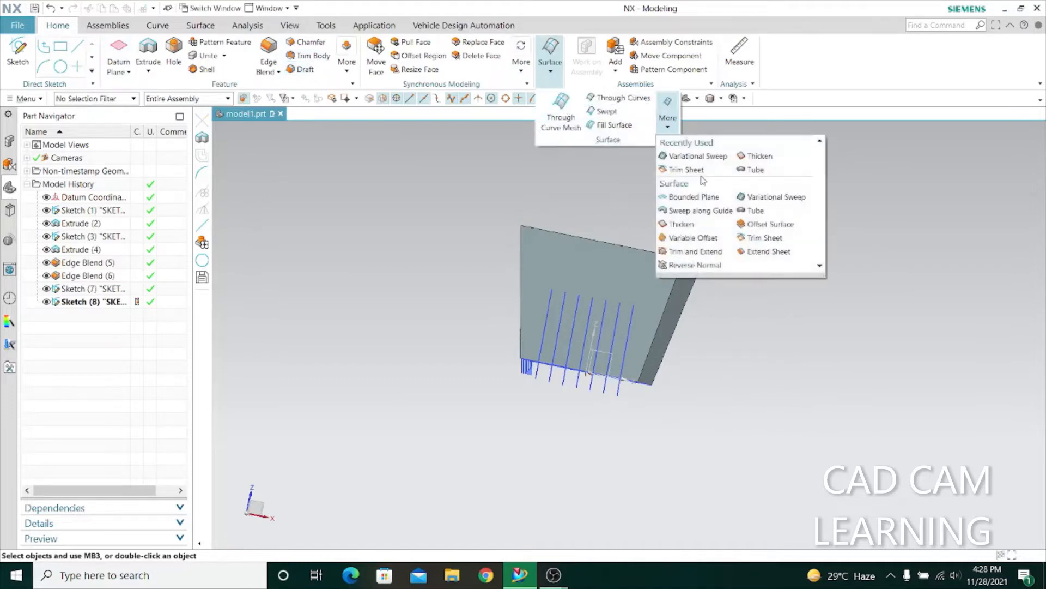
click(736, 168)
scroll(625, 343, up, 5)
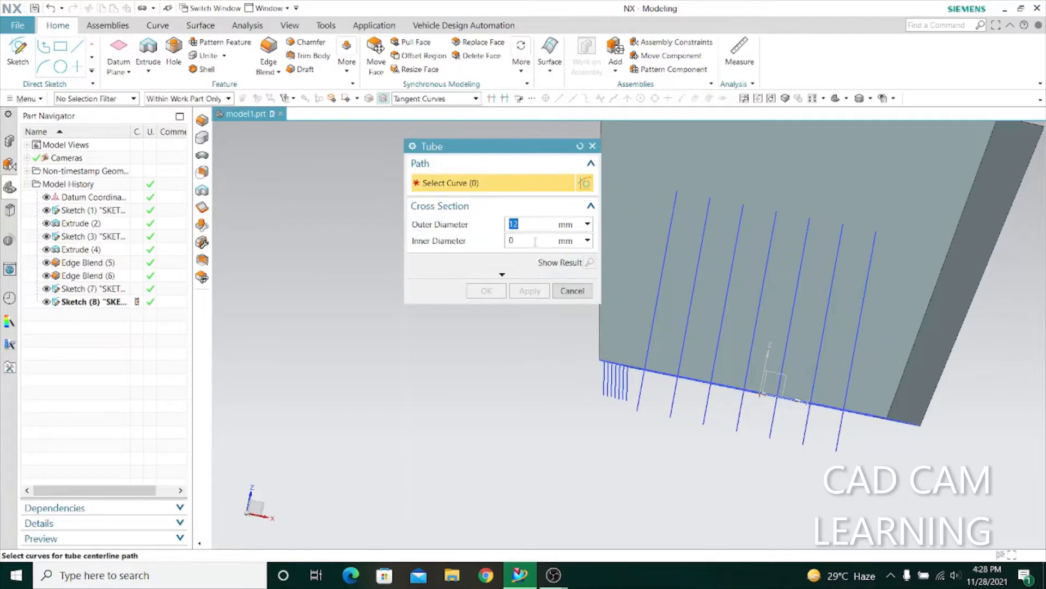
click(640, 411)
click(546, 291)
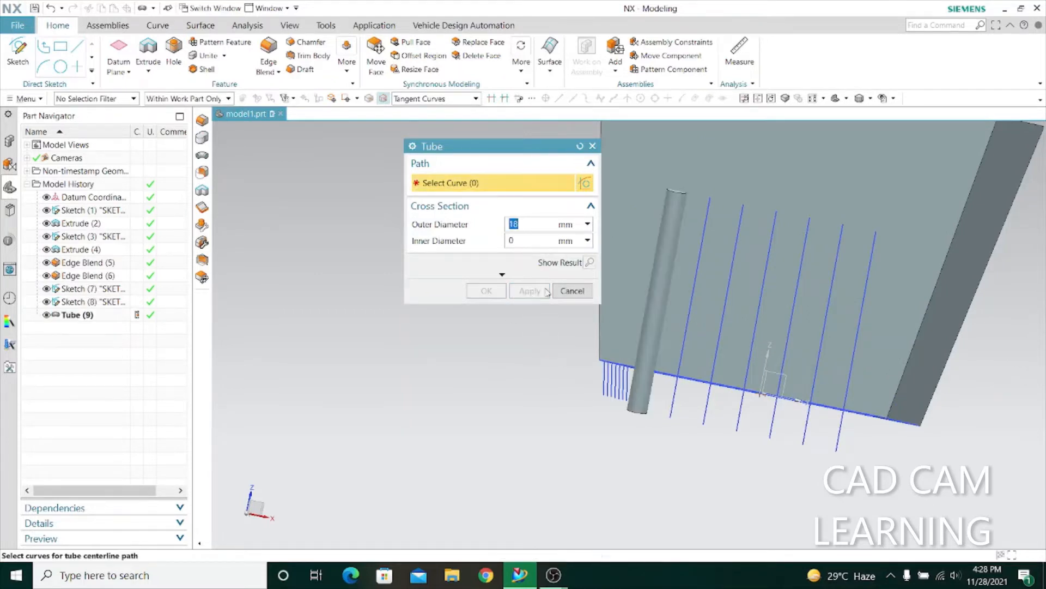
Create separate 18 mm solid tubes along the remaining six vertical lines on the same face
click(669, 401)
click(529, 290)
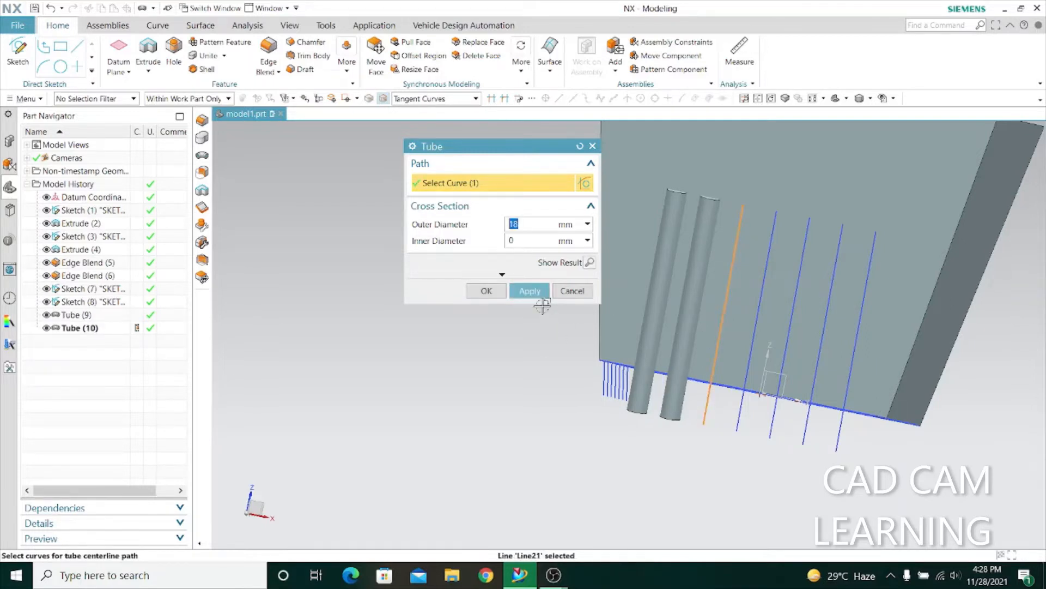
click(530, 290)
click(742, 403)
click(530, 290)
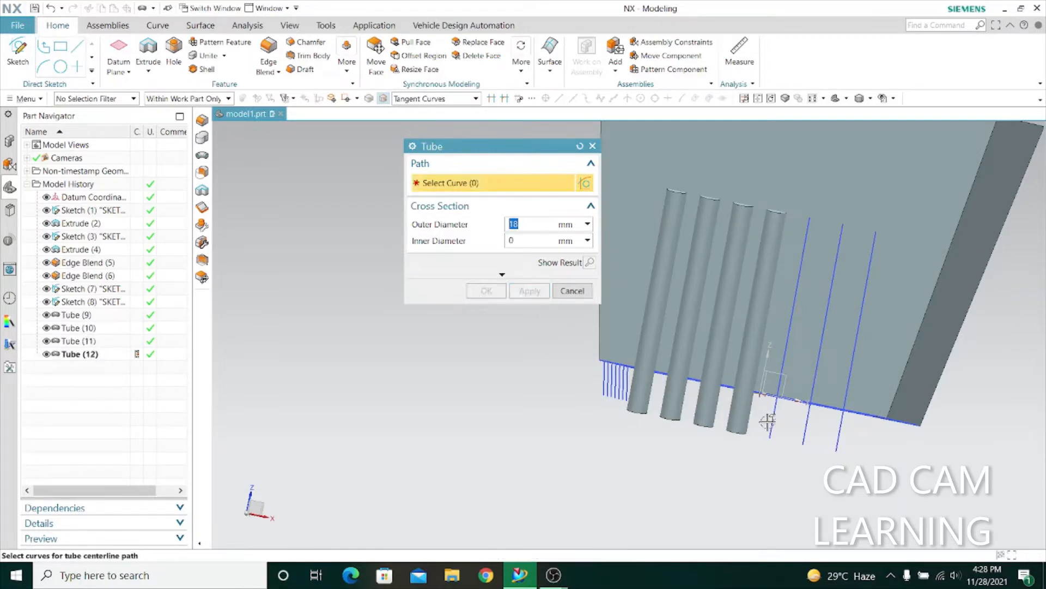
click(804, 414)
click(530, 291)
click(838, 431)
click(529, 290)
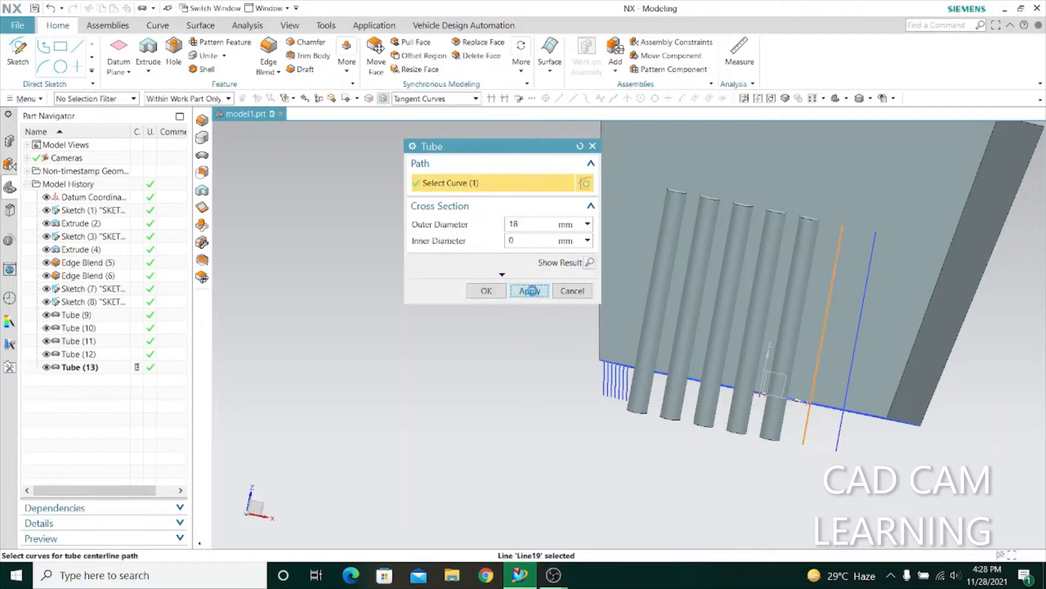
click(843, 415)
click(529, 291)
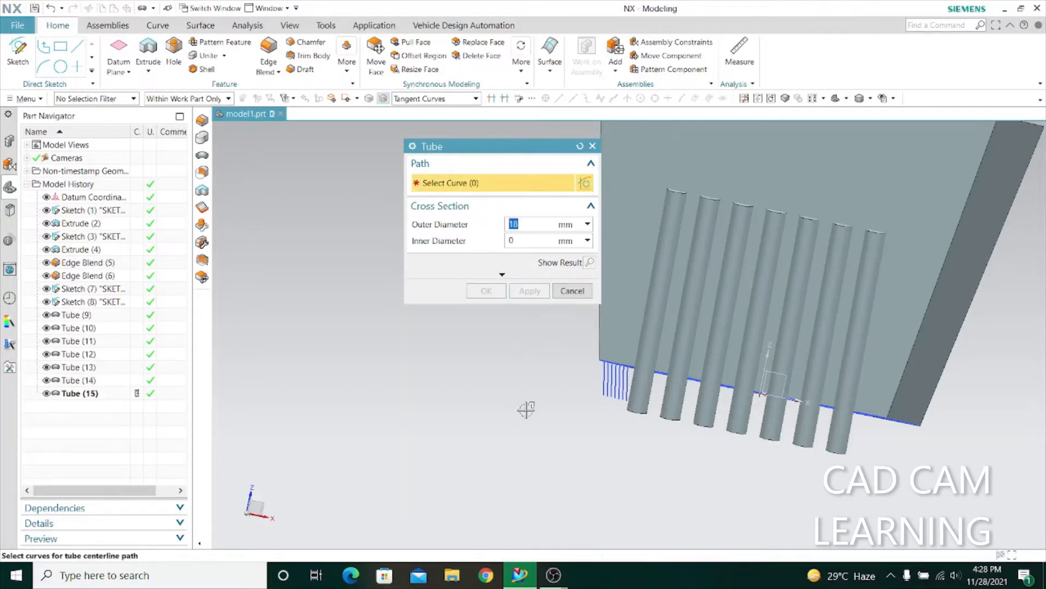
Create separate 18 mm solid tubes along all seven vertical lines on the adjacent side face and end the Tube command
middle_drag(527, 408, 584, 428)
click(635, 305)
click(529, 290)
click(669, 305)
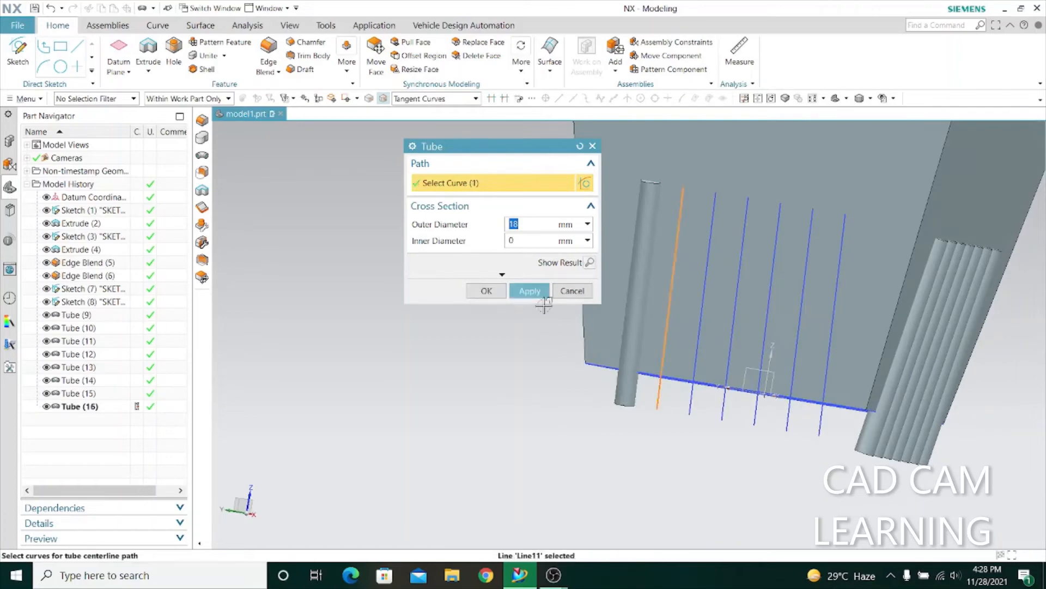
click(540, 294)
click(692, 400)
click(530, 291)
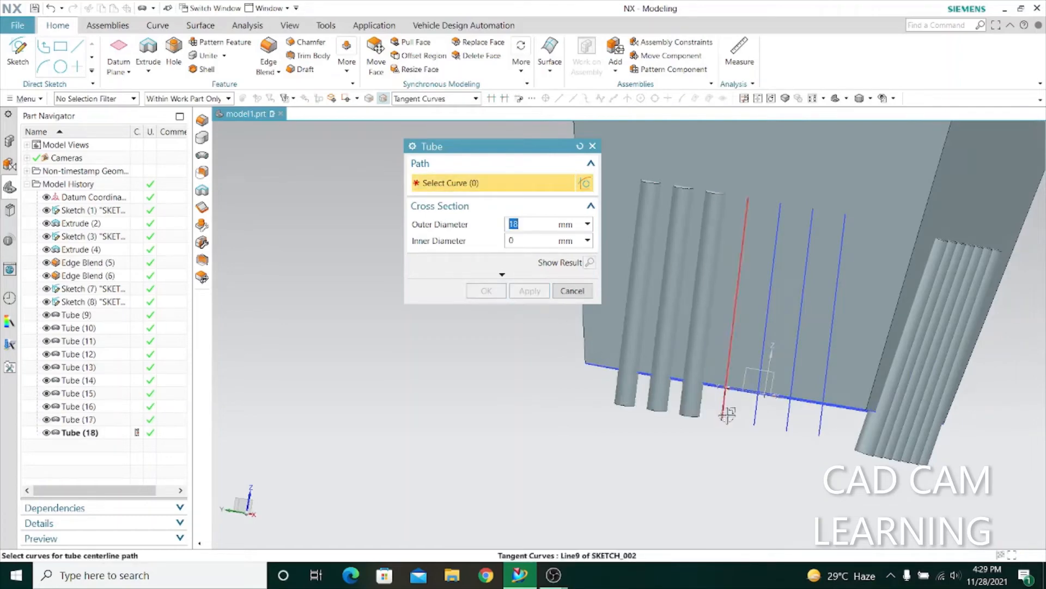
click(727, 410)
click(530, 291)
click(755, 413)
click(530, 290)
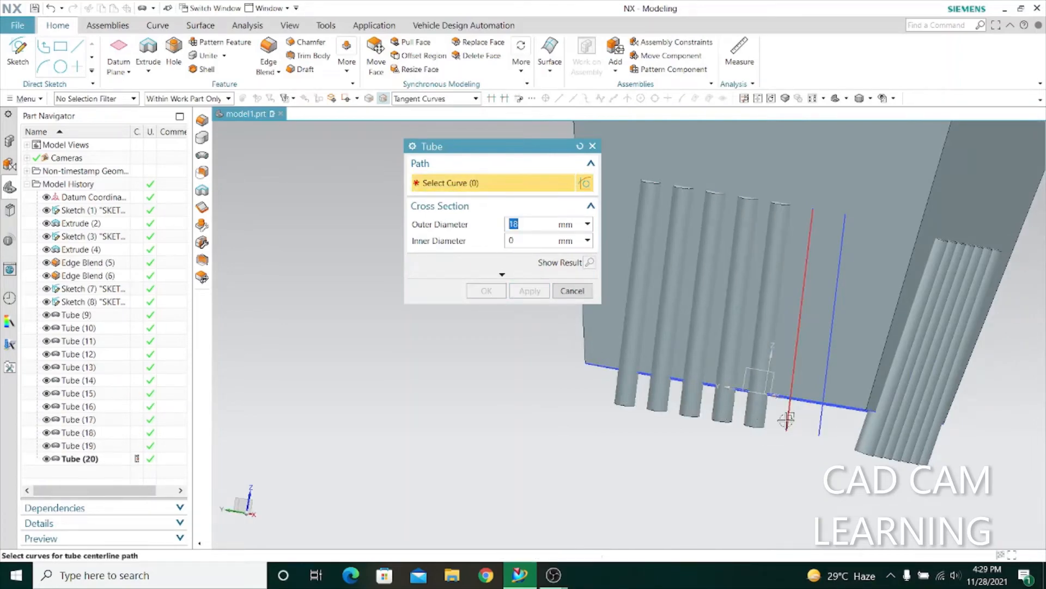
click(789, 423)
click(530, 290)
click(820, 424)
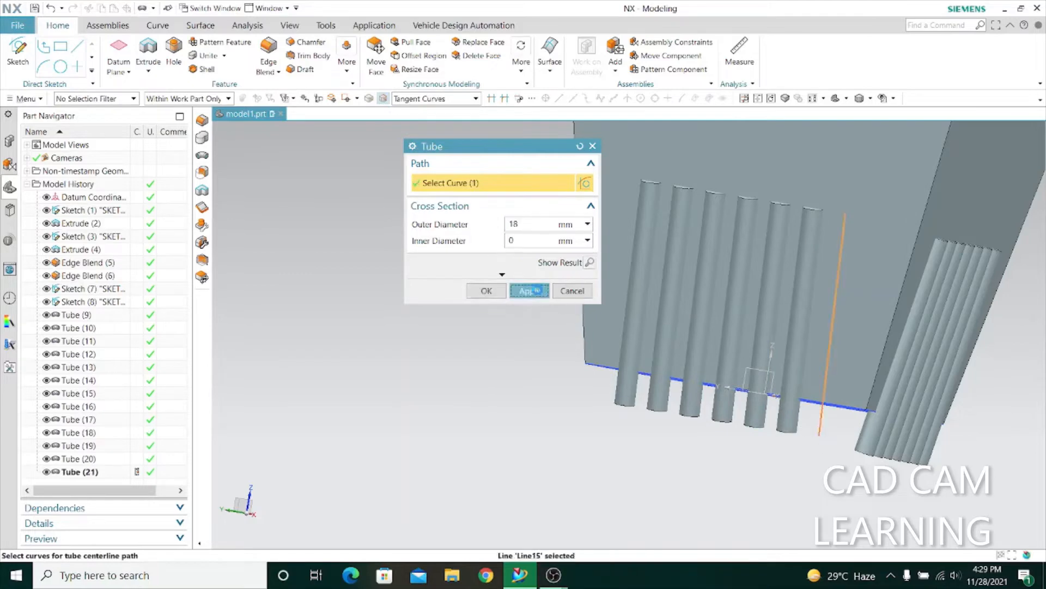
middle_click(530, 291)
Subtract all 14 tubes from the tapered block
scroll(487, 395, down, 4)
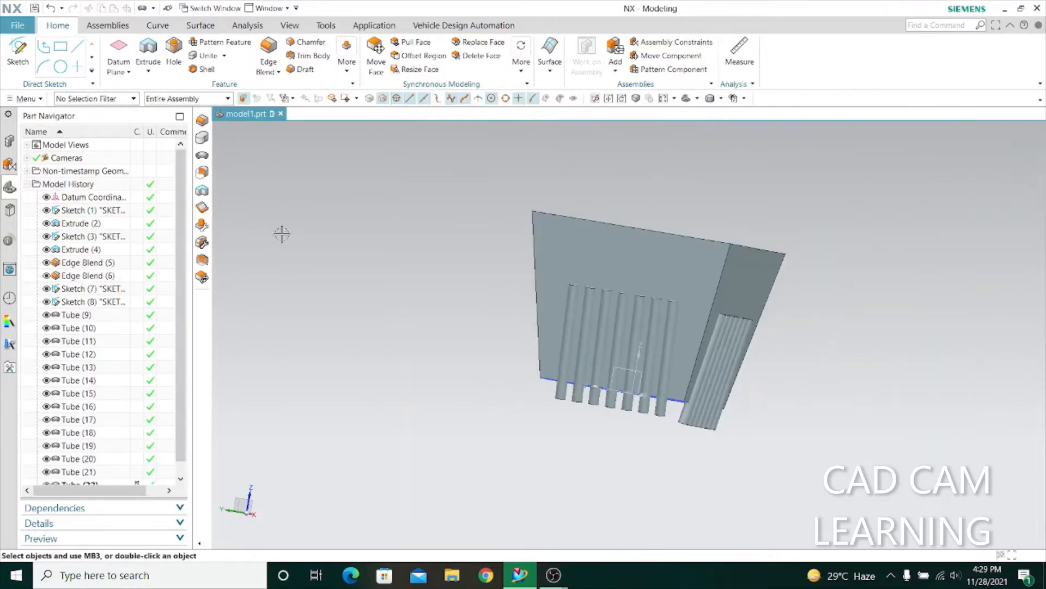
click(223, 57)
click(210, 83)
click(627, 272)
scroll(672, 231, down, 3)
drag(665, 227, 951, 468)
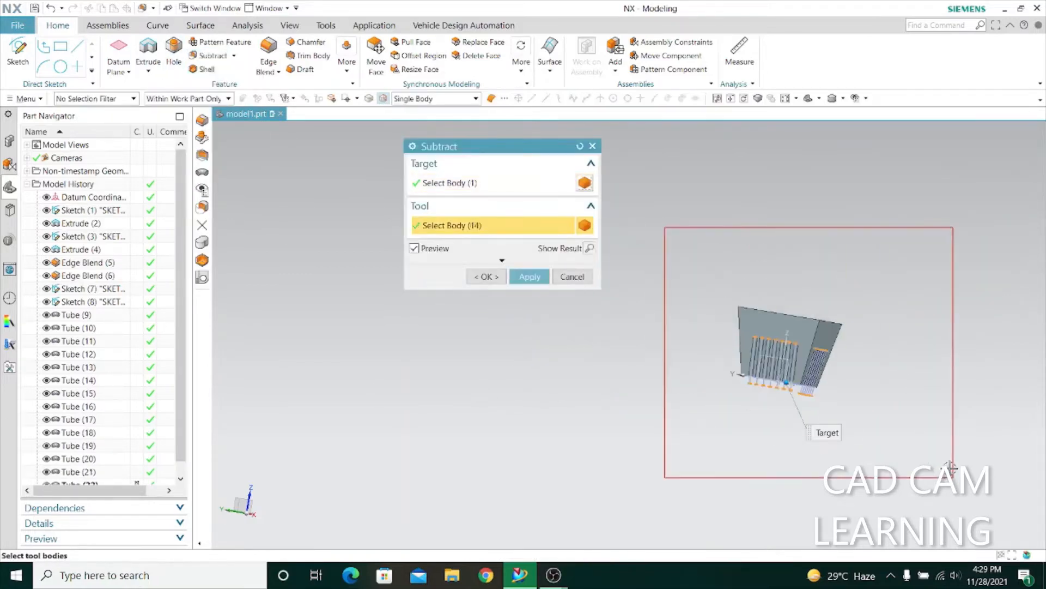
click(530, 276)
click(572, 276)
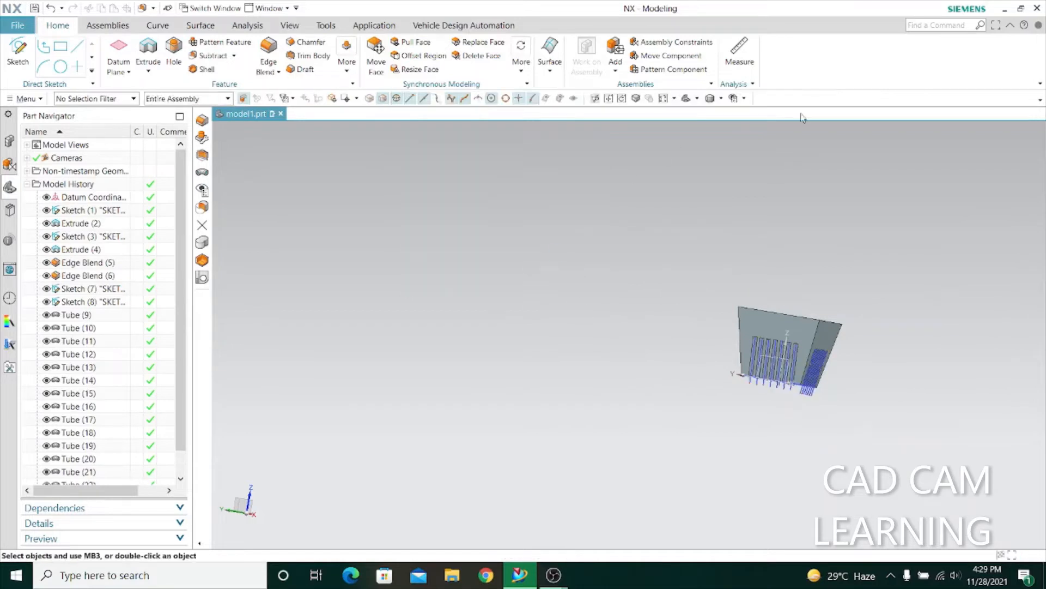
Hide all sketches in the model
click(735, 100)
click(773, 109)
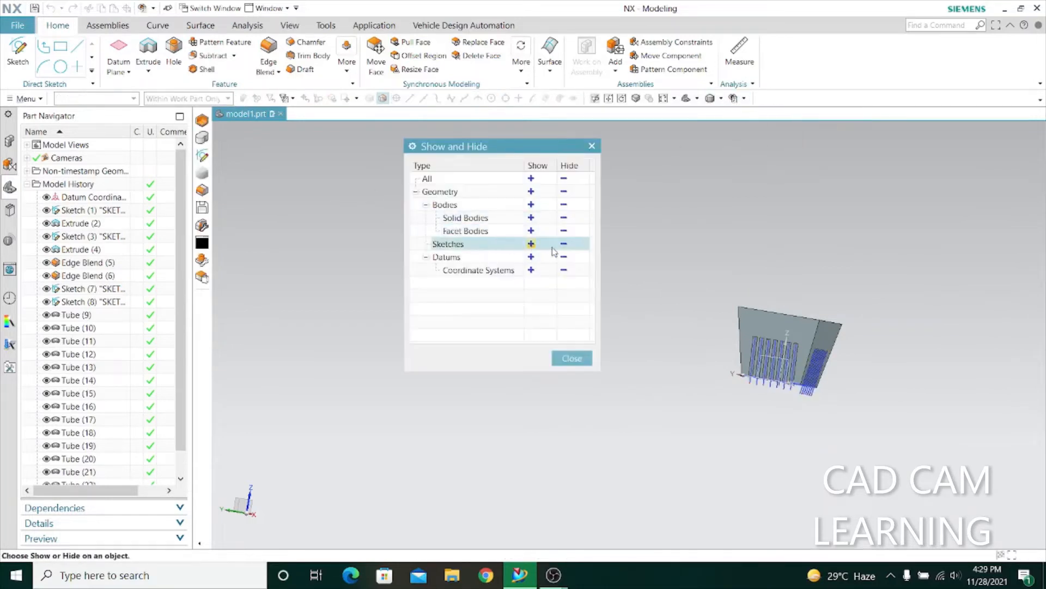
click(563, 243)
click(567, 359)
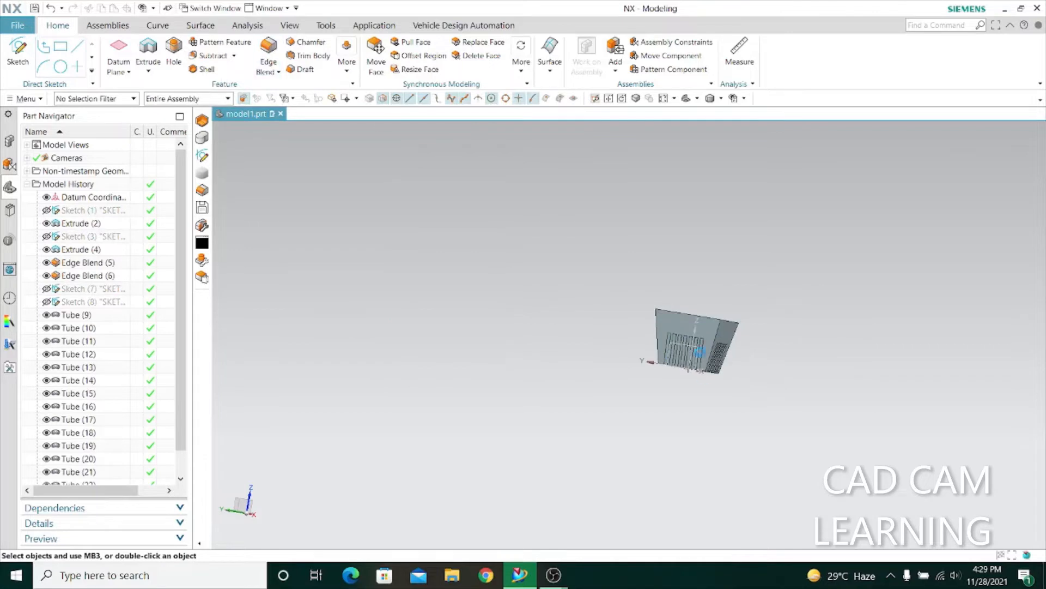
Begin a circular edge blend on the upper end edge of the outermost groove, with a 5 mm radius
key(b)
scroll(661, 327, up, 8)
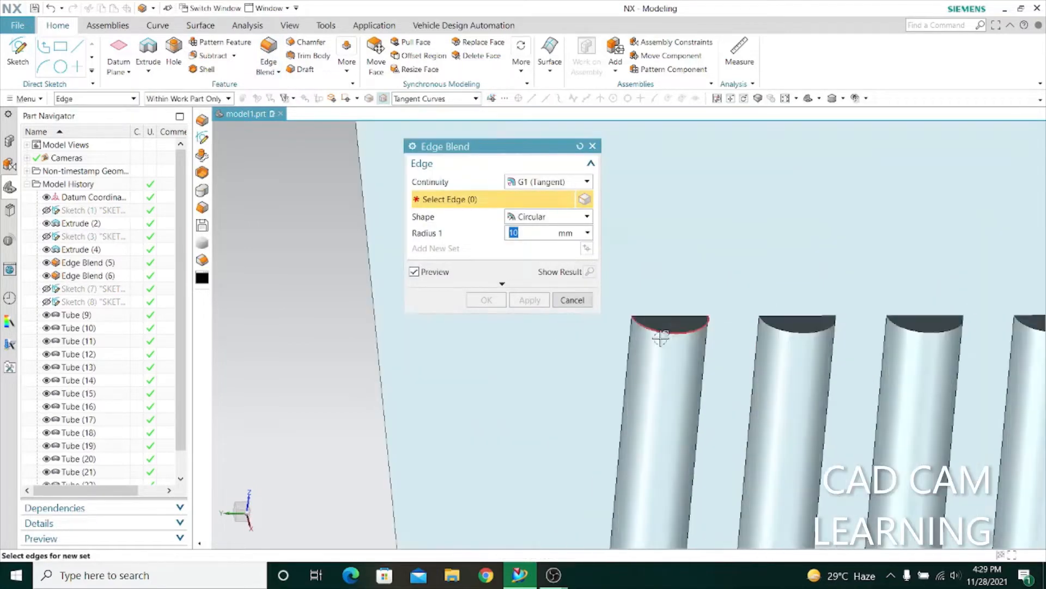
click(661, 336)
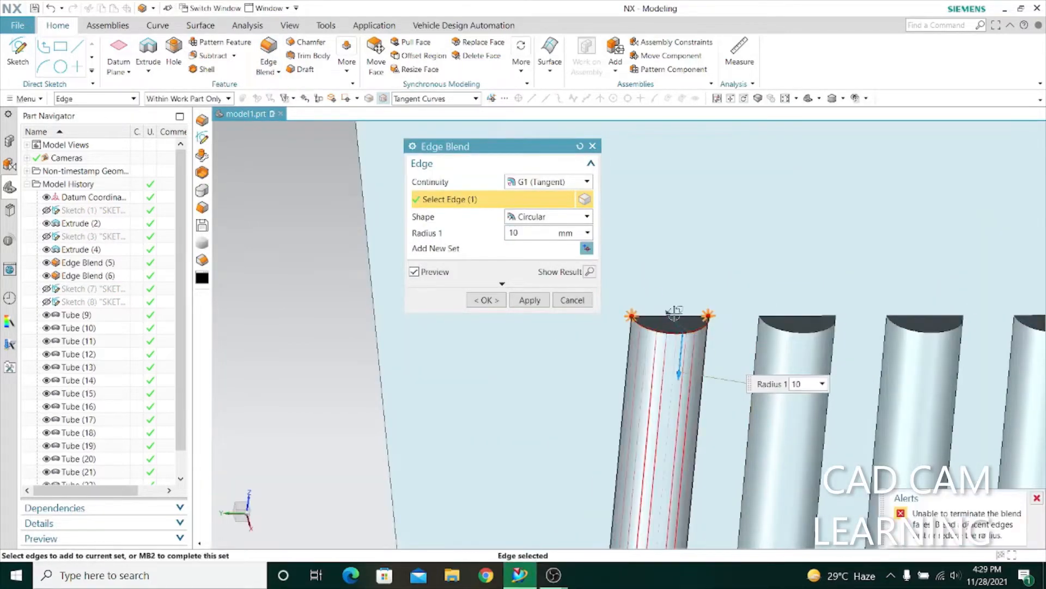
drag(672, 313, 581, 143)
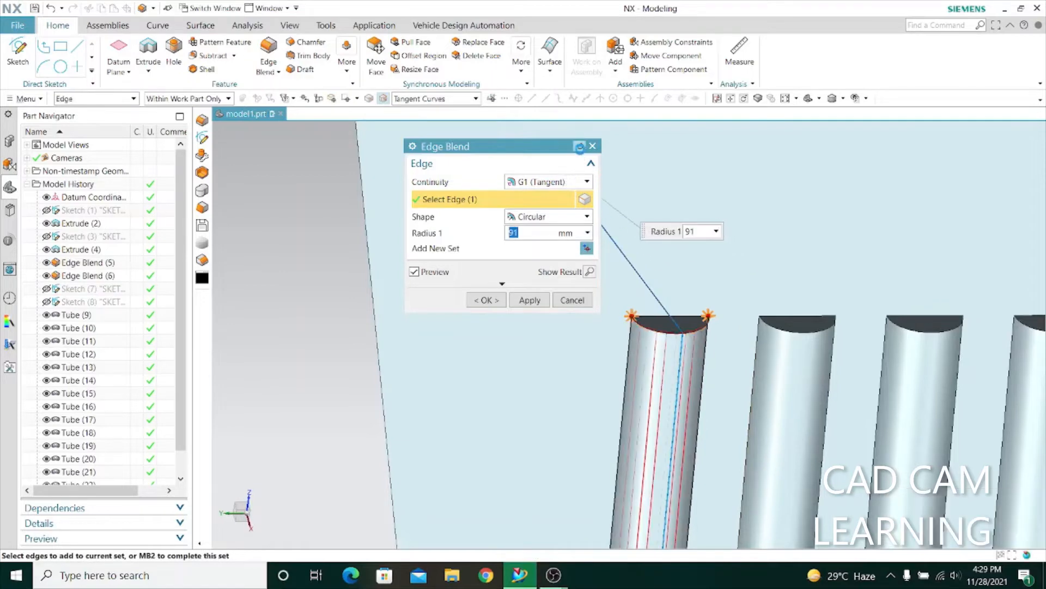
text(5)
key(Return)
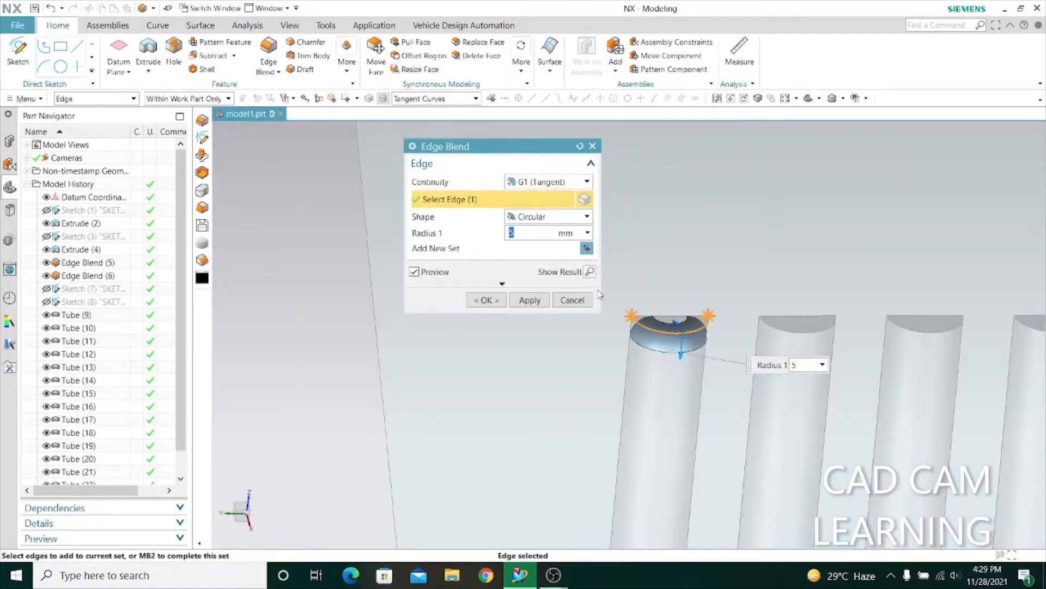
Try blend radii of 6 and 7 mm and settle on a 9 mm radius for the groove's end edge
text(6)
key(Return)
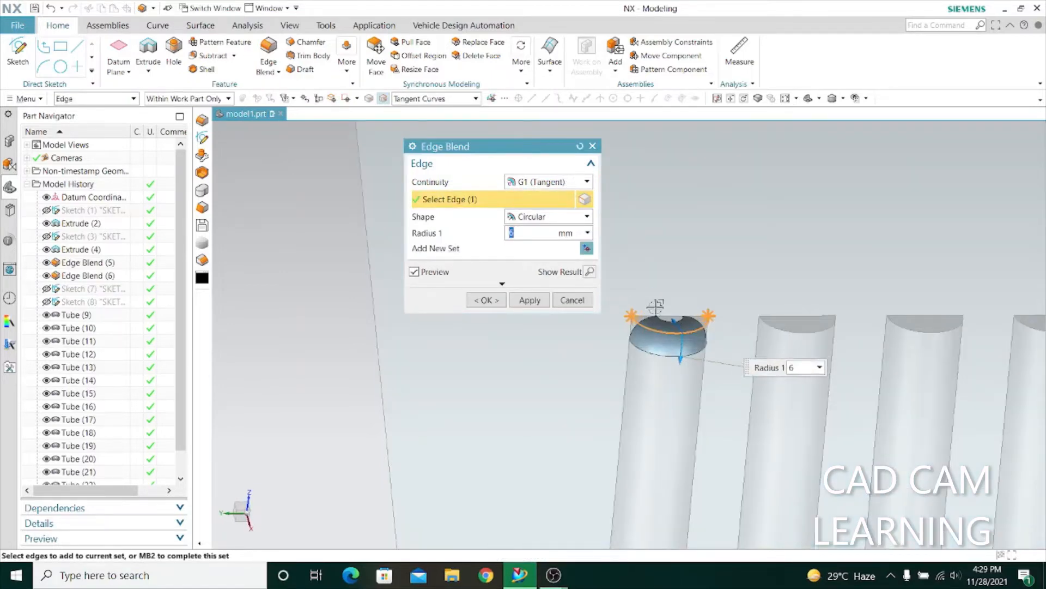
text(7)
key(Return)
key(Return)
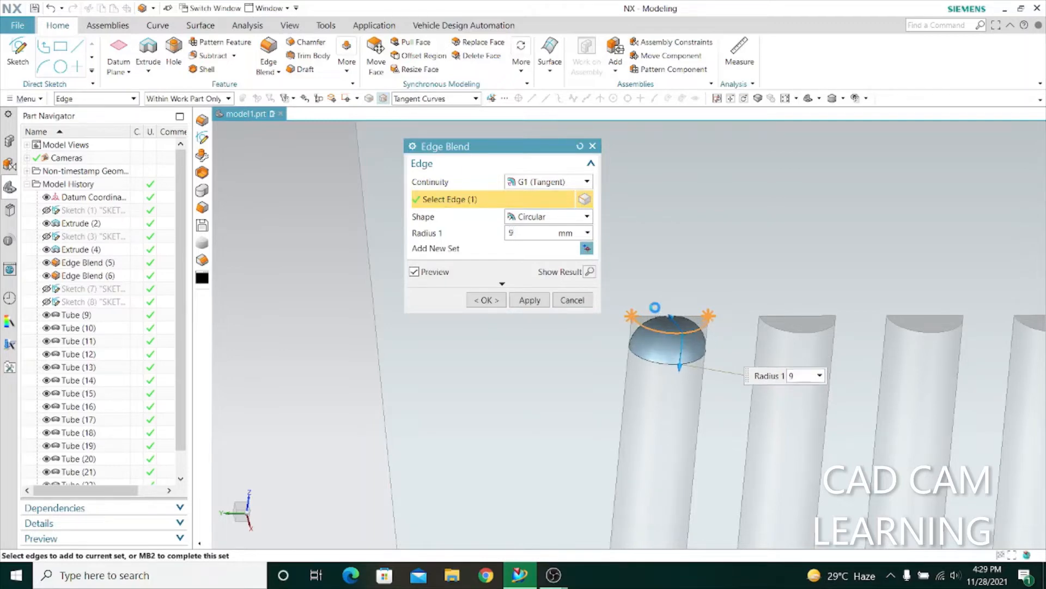
key(Return)
Add the upper end edges of the face's other six grooves to the 9 mm blend and apply it
scroll(799, 330, down, 2)
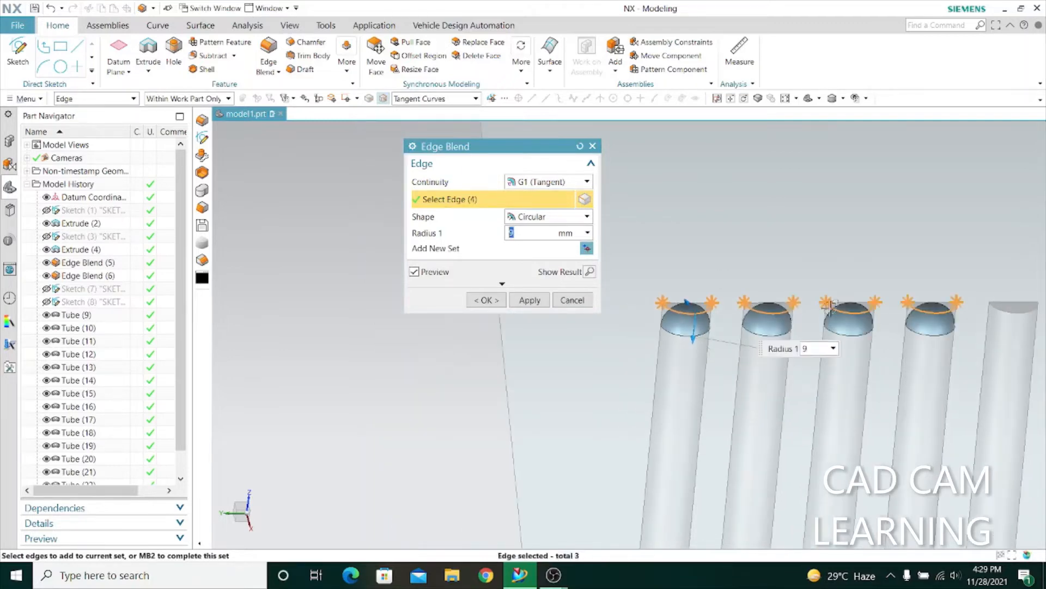
scroll(830, 307, down, 3)
scroll(871, 279, up, 2)
click(903, 309)
scroll(778, 307, down, 5)
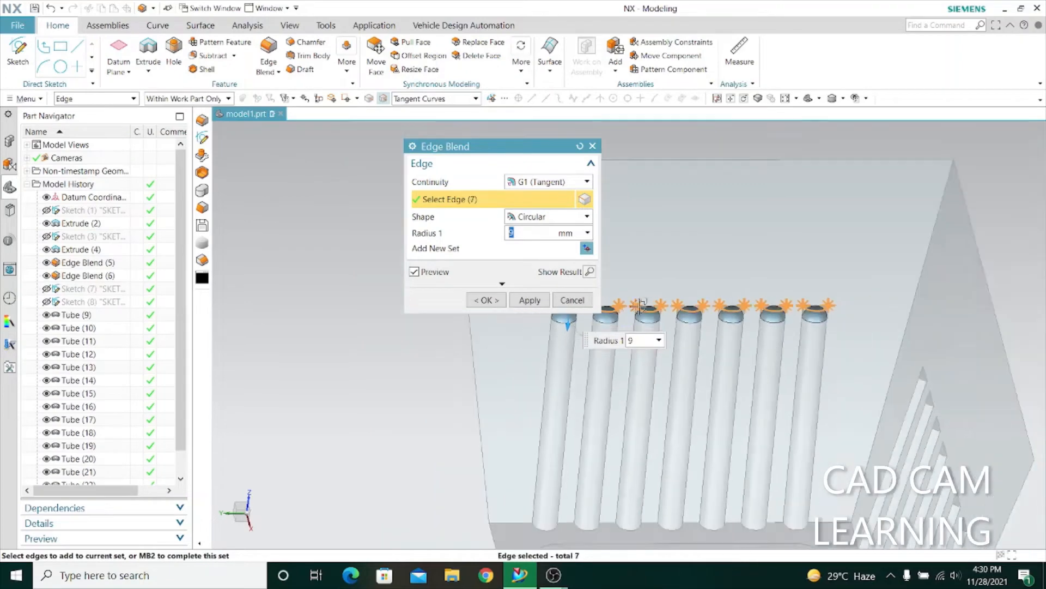
click(529, 300)
Blend the upper end edges of six adjacent grooves on the other grooved face with a 9 mm radius, starting from one outer groove
middle_drag(862, 305, 829, 332)
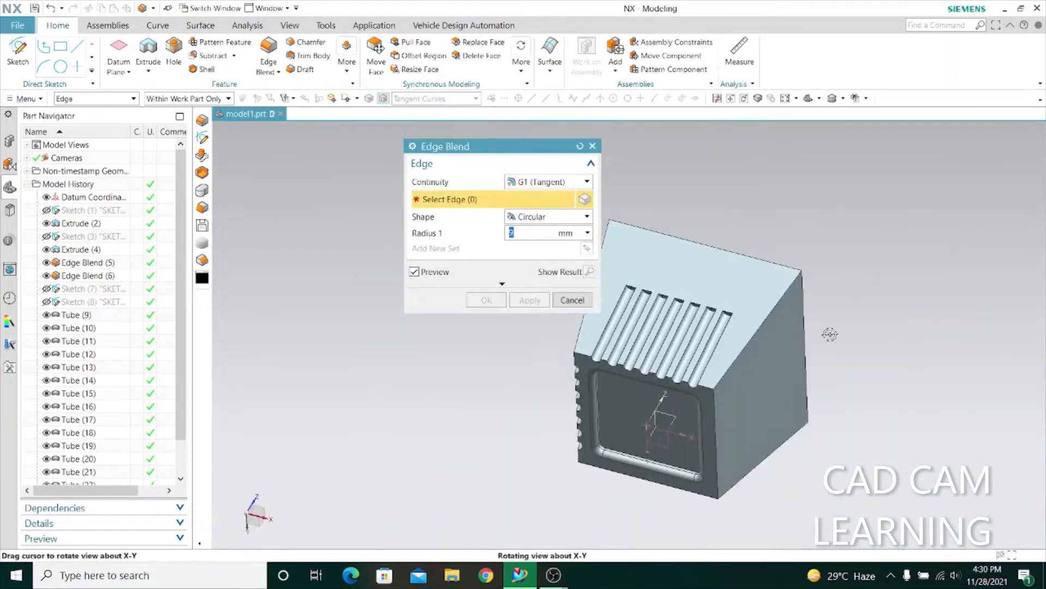
scroll(682, 285, up, 5)
click(796, 373)
click(705, 361)
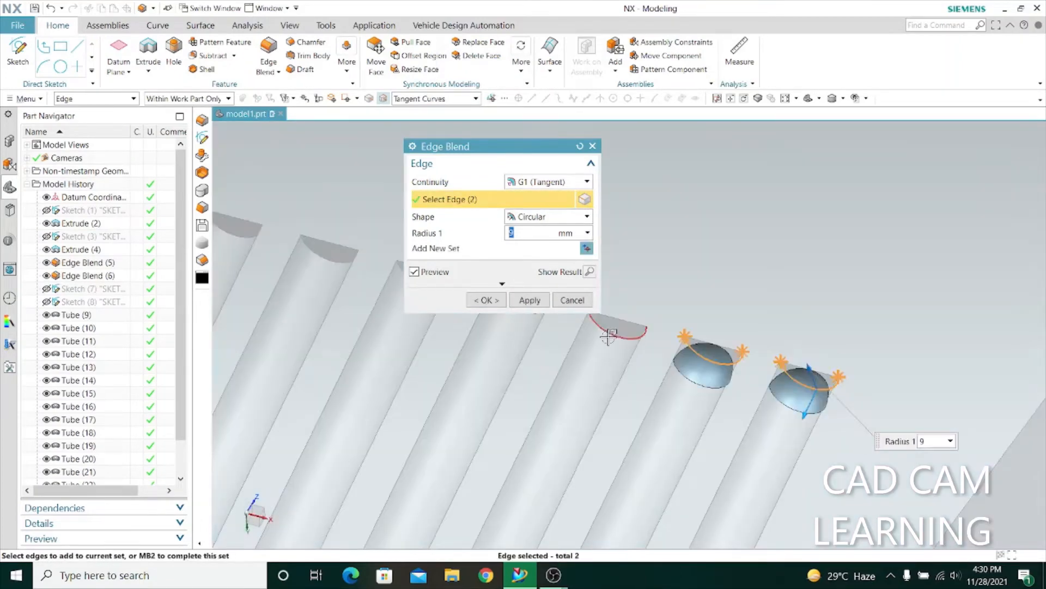
click(610, 334)
scroll(682, 339, down, 4)
scroll(683, 338, up, 3)
click(795, 357)
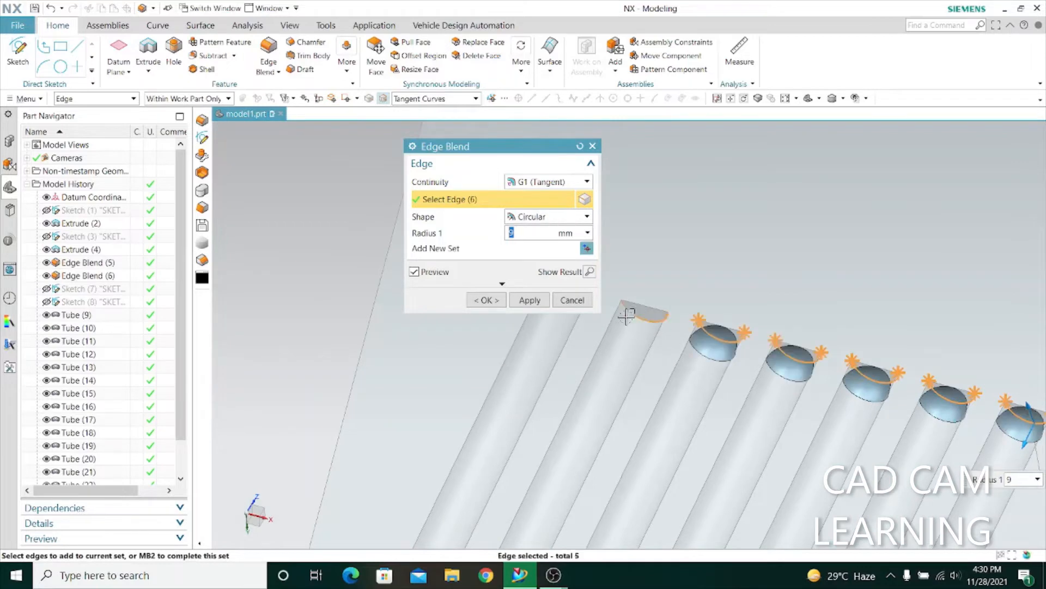
click(529, 301)
click(574, 300)
scroll(635, 274, down, 4)
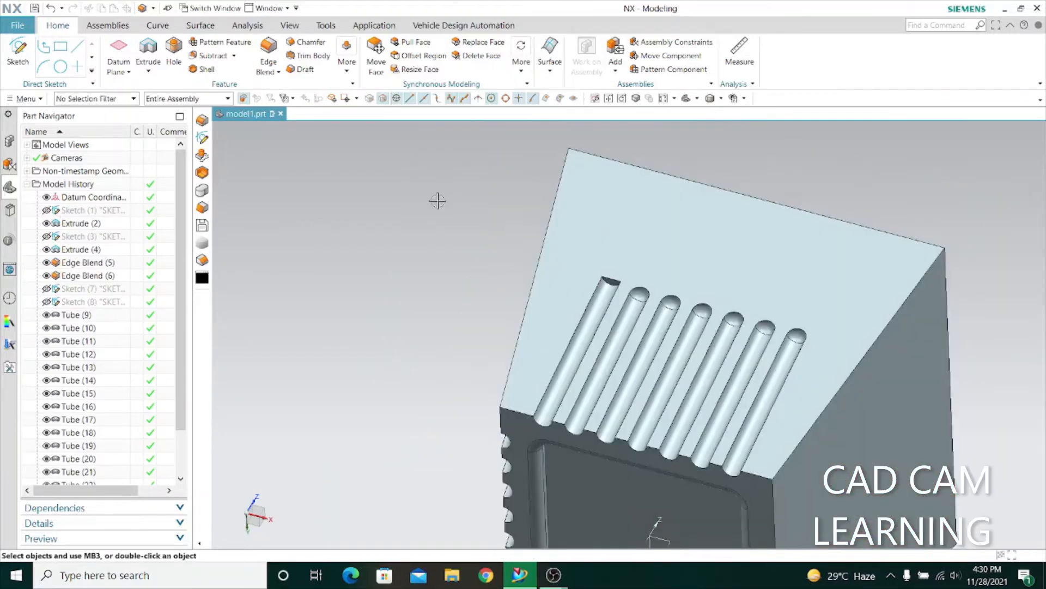
Blend the upper end edge of the remaining square-ended groove with a 9 mm radius
scroll(615, 294, up, 4)
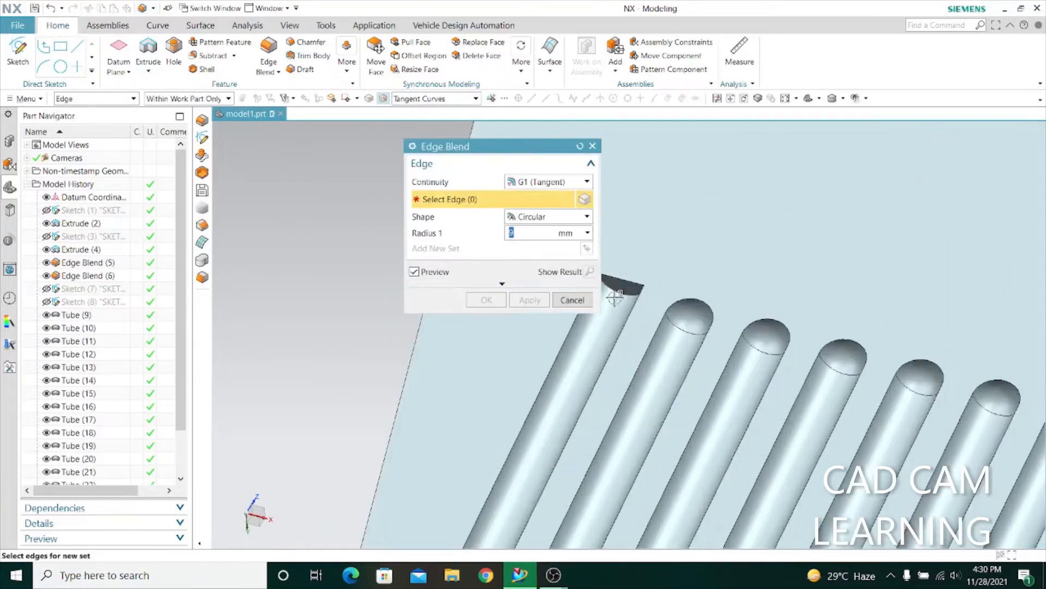
click(624, 296)
click(522, 300)
click(572, 300)
scroll(542, 297, down, 4)
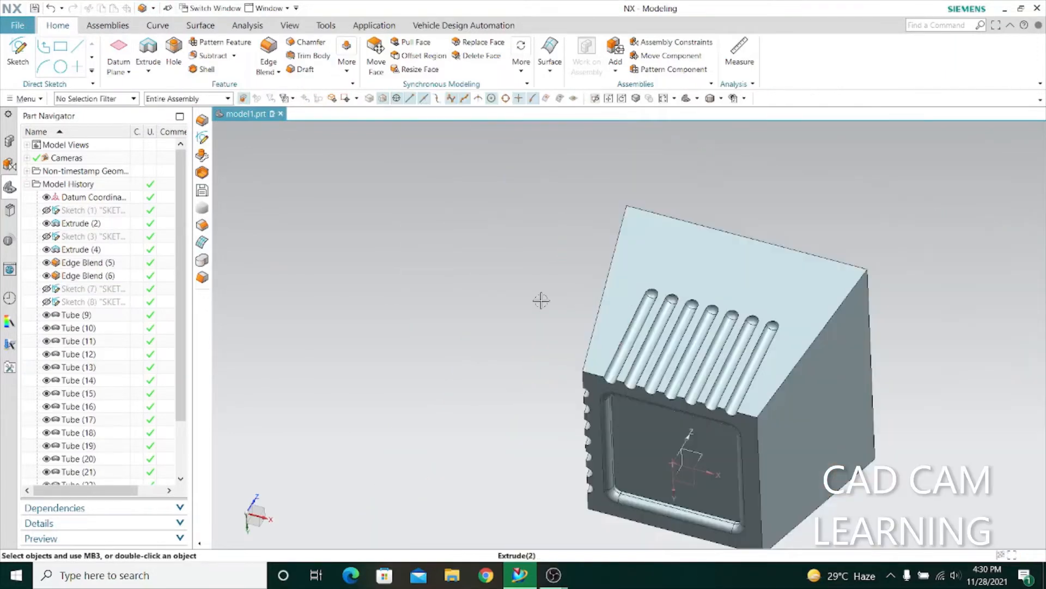
Try to mirror the faces of all grooves and their end blends about the block's pocketed face
middle_drag(542, 296, 349, 98)
click(347, 52)
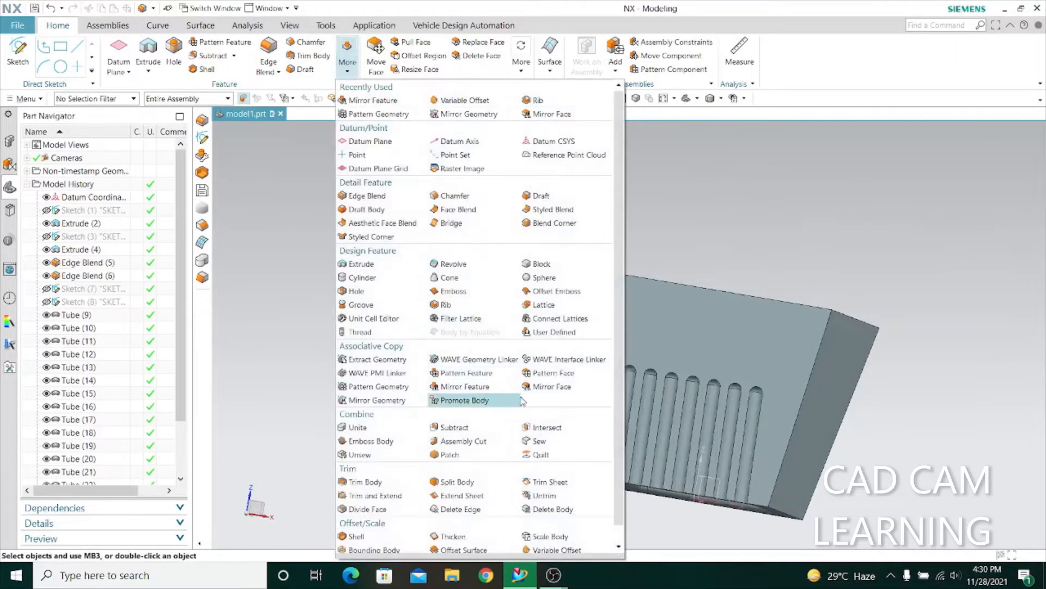
click(552, 386)
scroll(59, 426, down, 2)
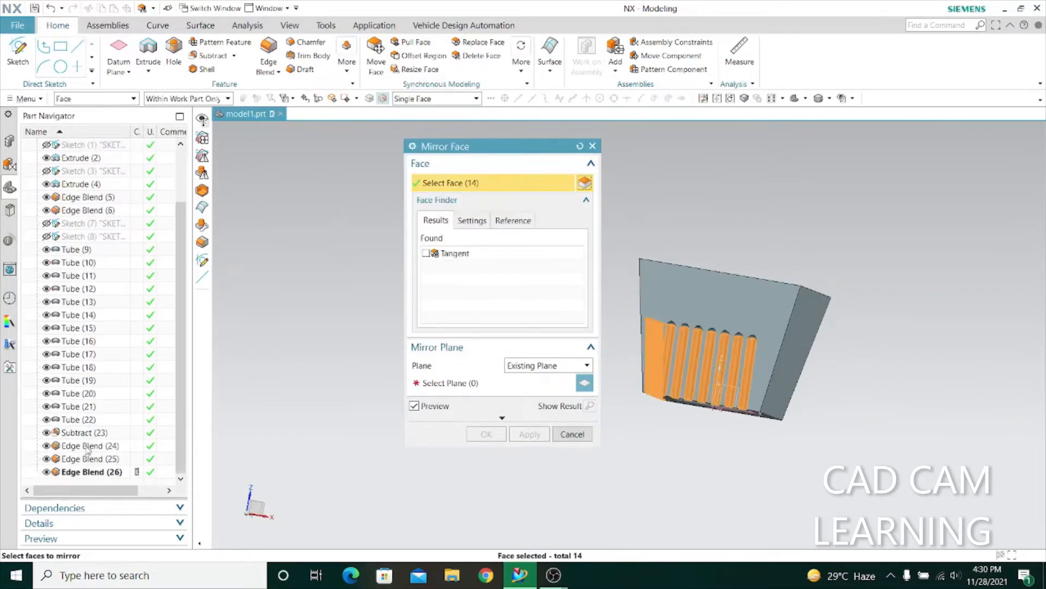
middle_drag(331, 413, 372, 424)
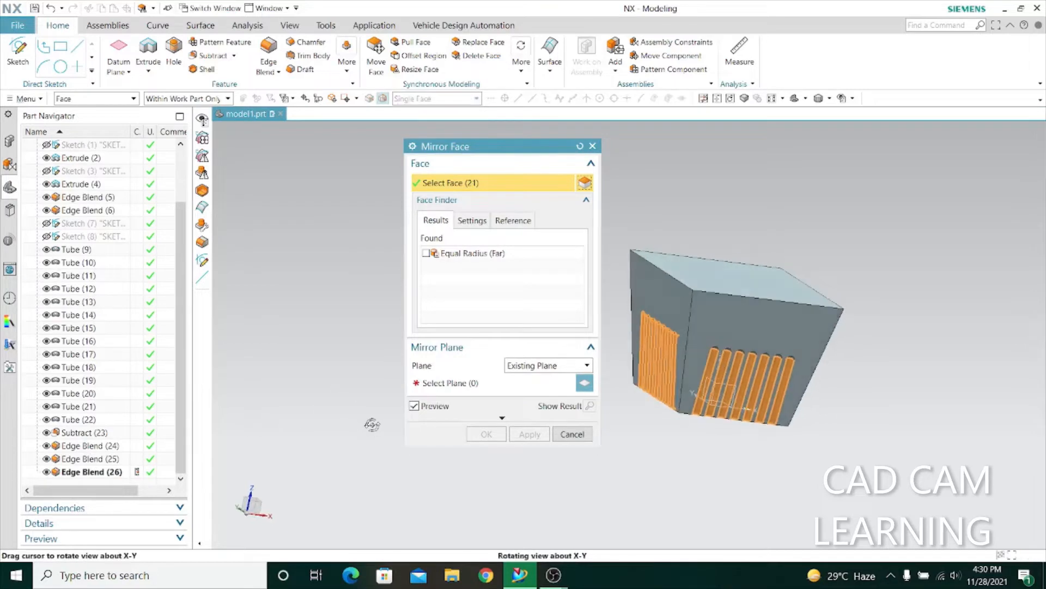
click(579, 148)
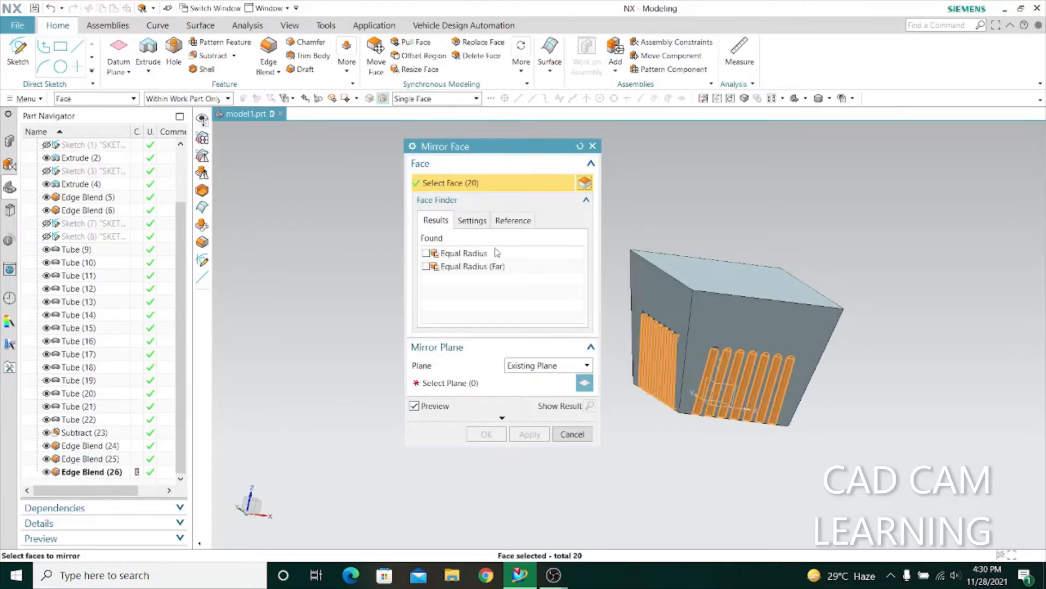
click(459, 382)
middle_drag(679, 505, 731, 437)
click(737, 392)
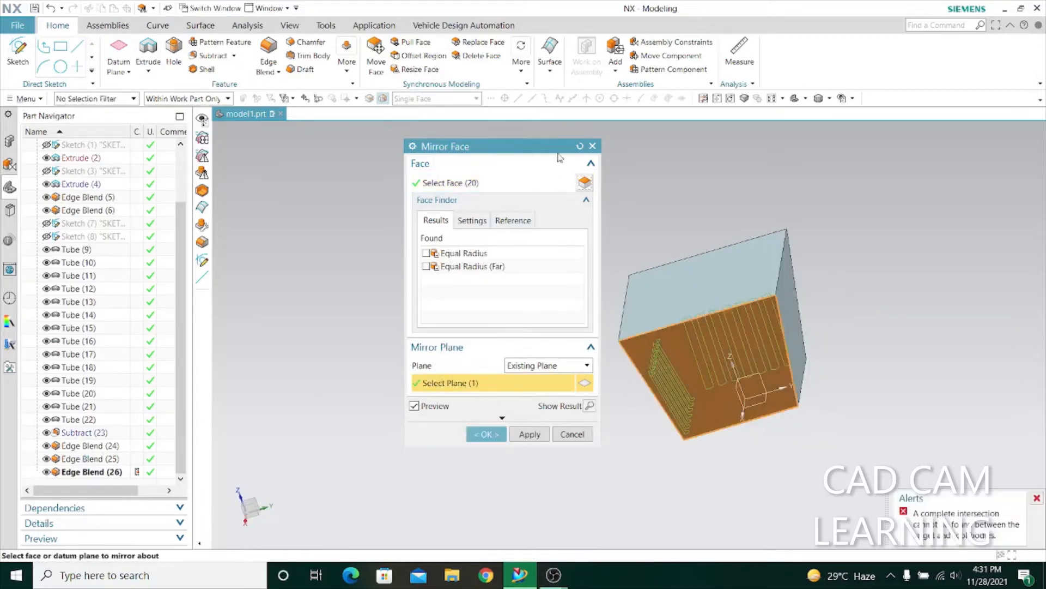
Reselect the faces of the tube subtraction and groove end blends and mirror them about a datum coordinate system plane
click(580, 146)
click(81, 433)
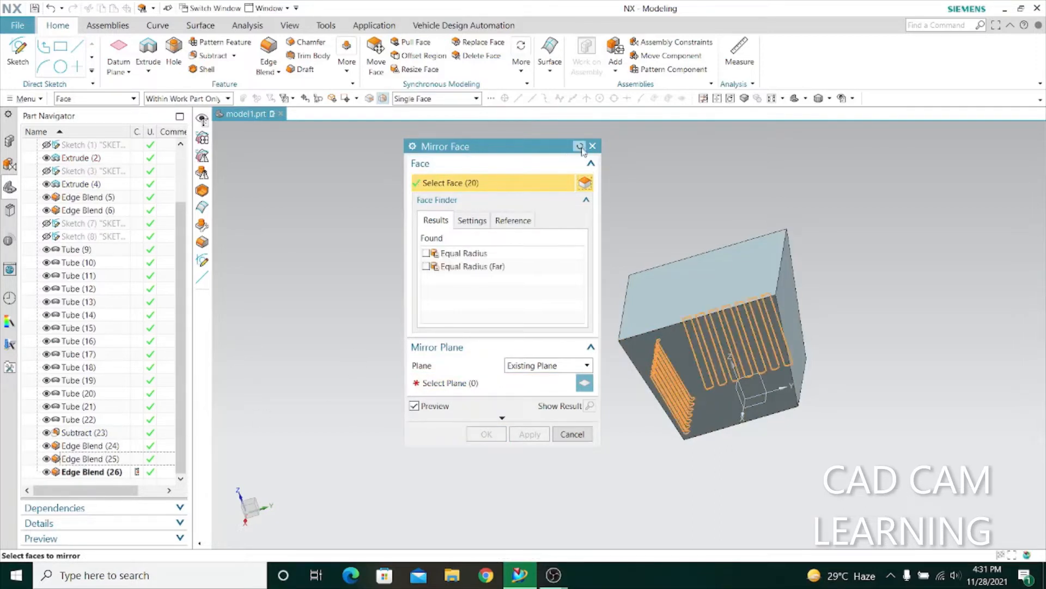
click(580, 146)
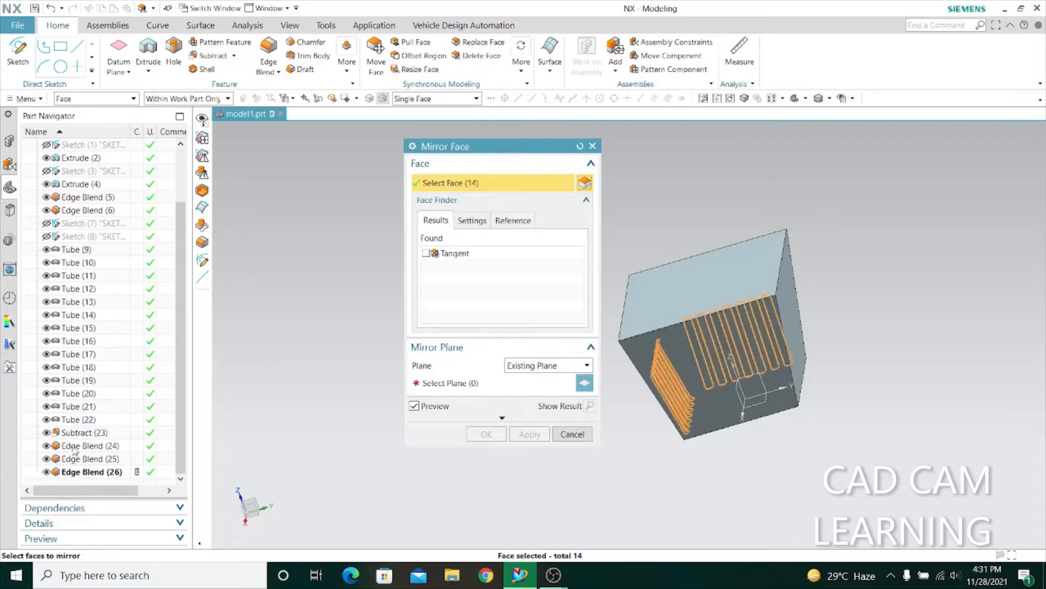
click(449, 383)
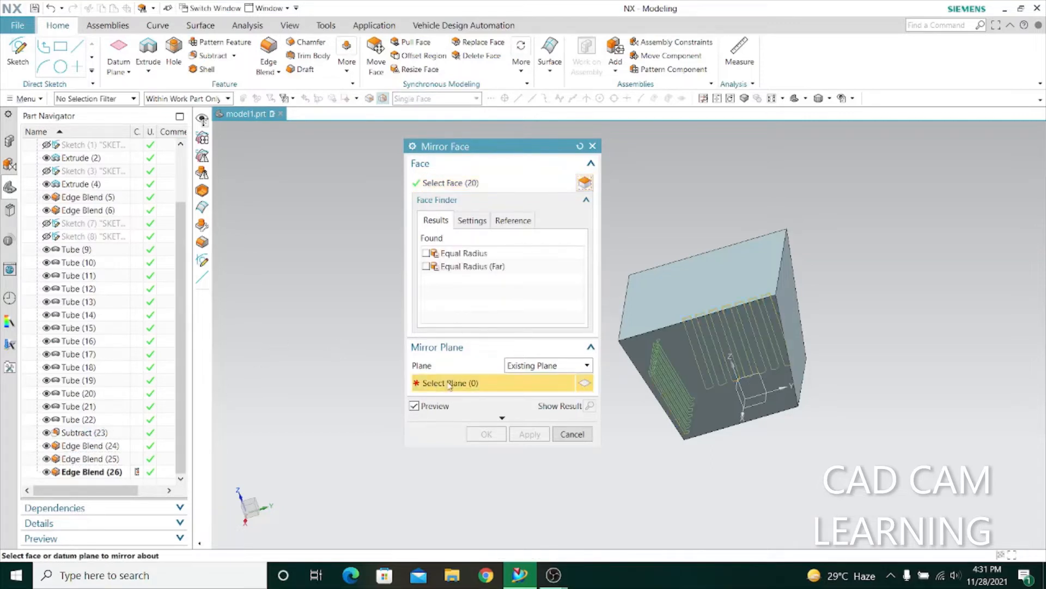
click(743, 400)
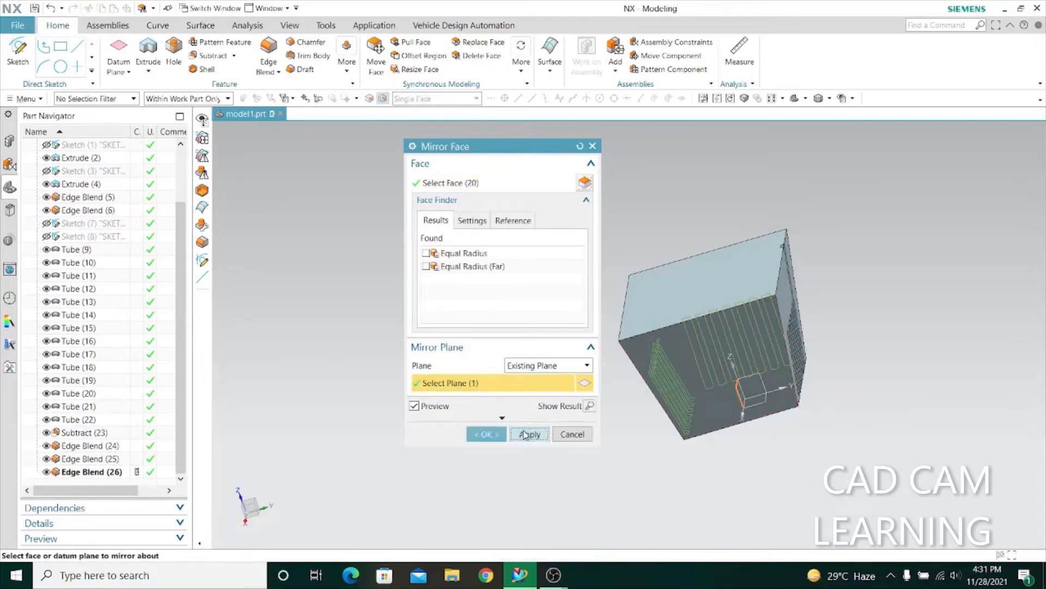
click(525, 435)
middle_drag(651, 484, 570, 463)
click(573, 434)
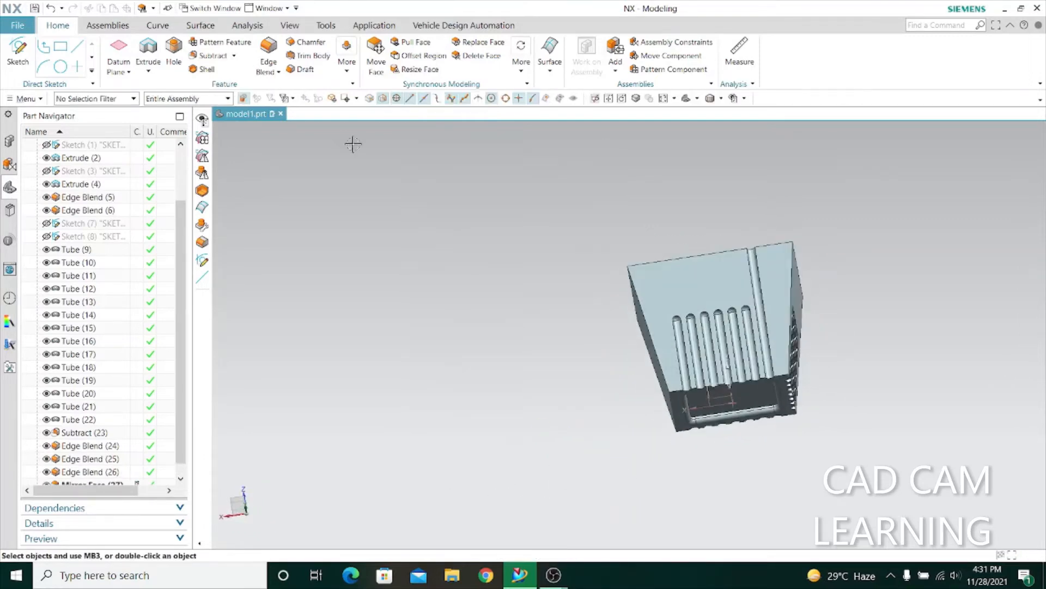
Undo the face mirror and the end blends so all grooves are square-ended
click(51, 10)
middle_drag(415, 251, 536, 251)
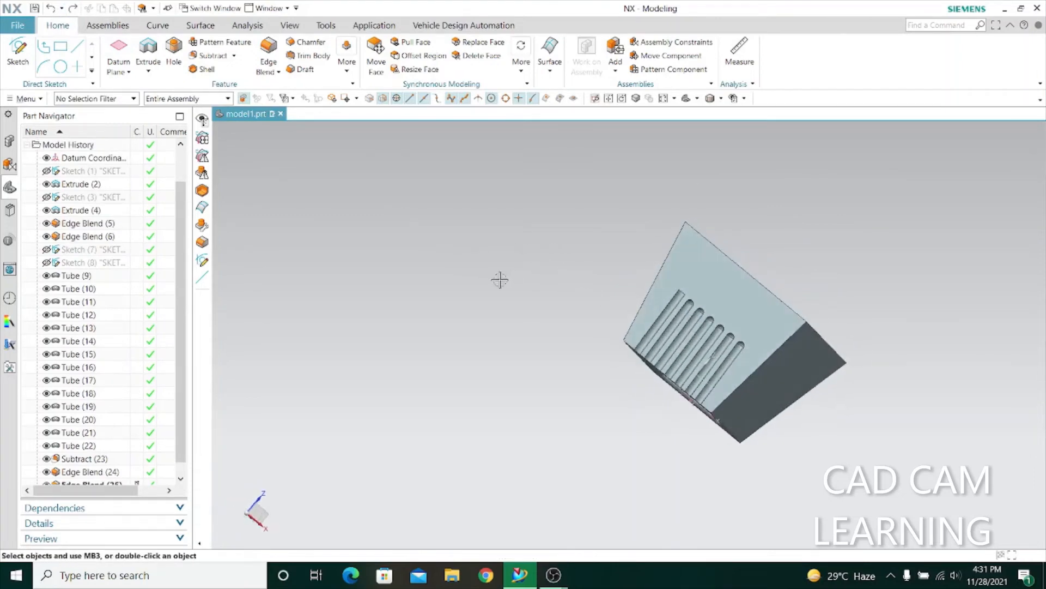
middle_drag(409, 278, 392, 360)
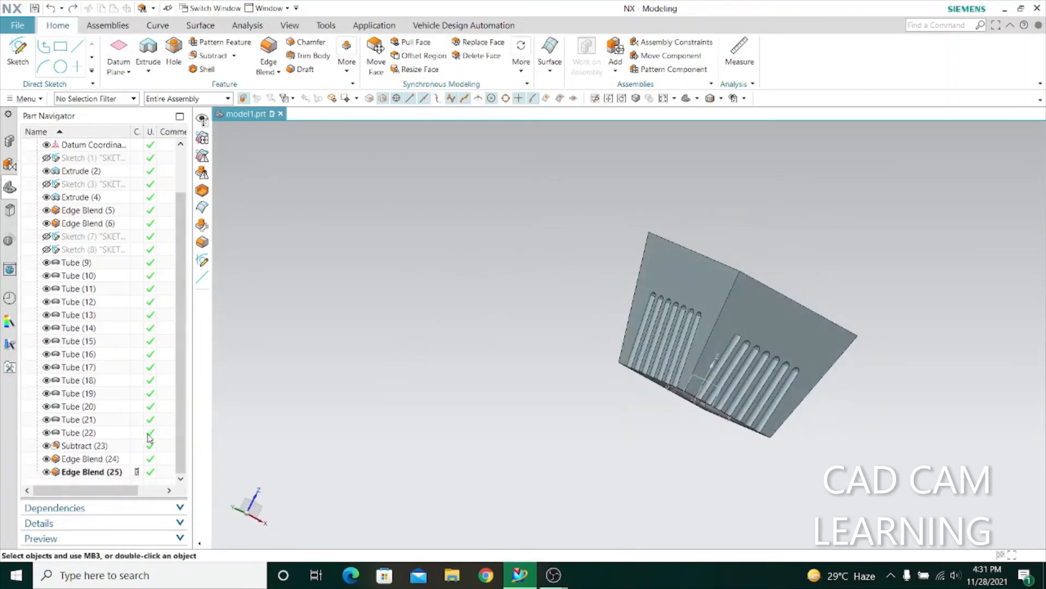
click(51, 10)
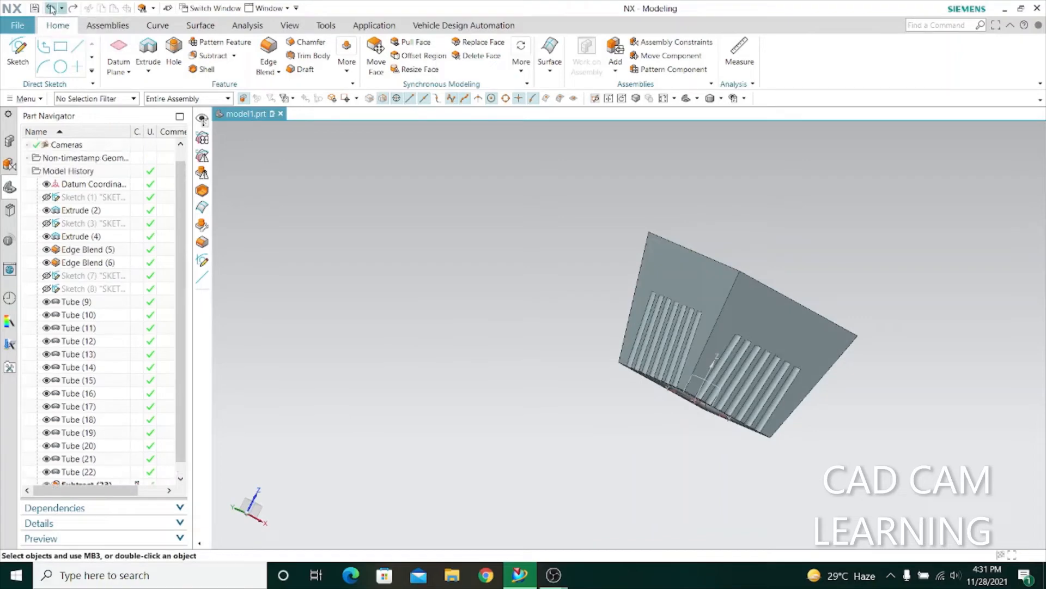
Blend the upper end edges of all seven grooves on one side face with a 9 mm radius
middle_drag(414, 305, 448, 315)
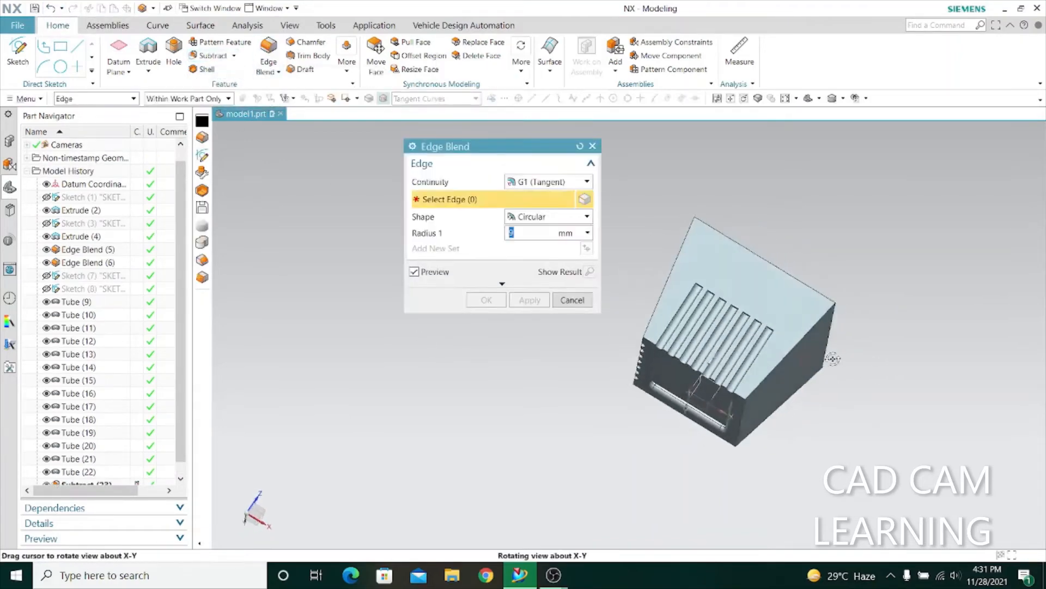
scroll(693, 268, up, 5)
middle_drag(584, 436, 904, 315)
click(860, 371)
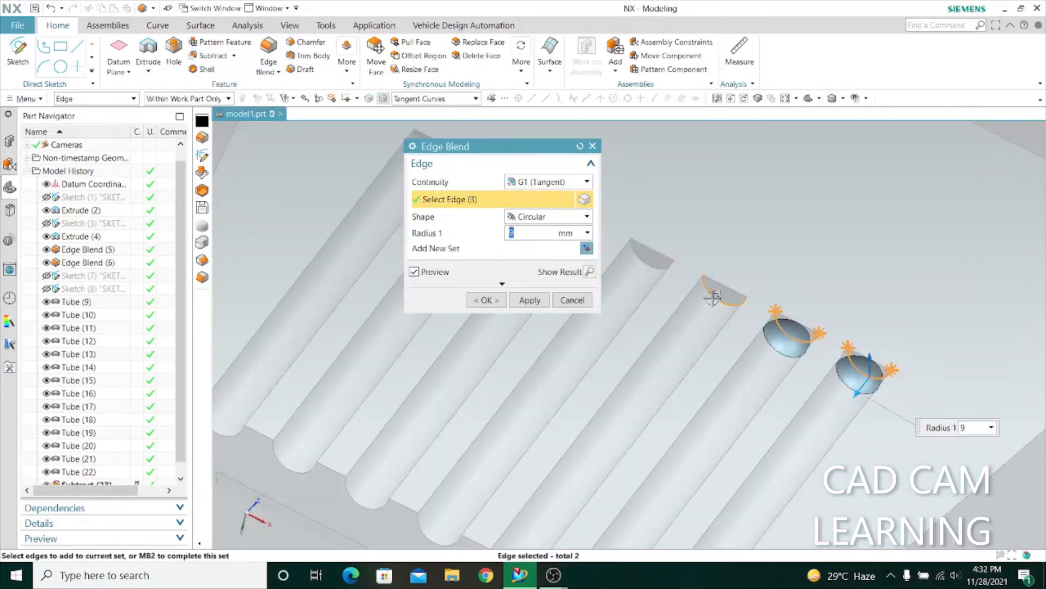
scroll(802, 335, down, 4)
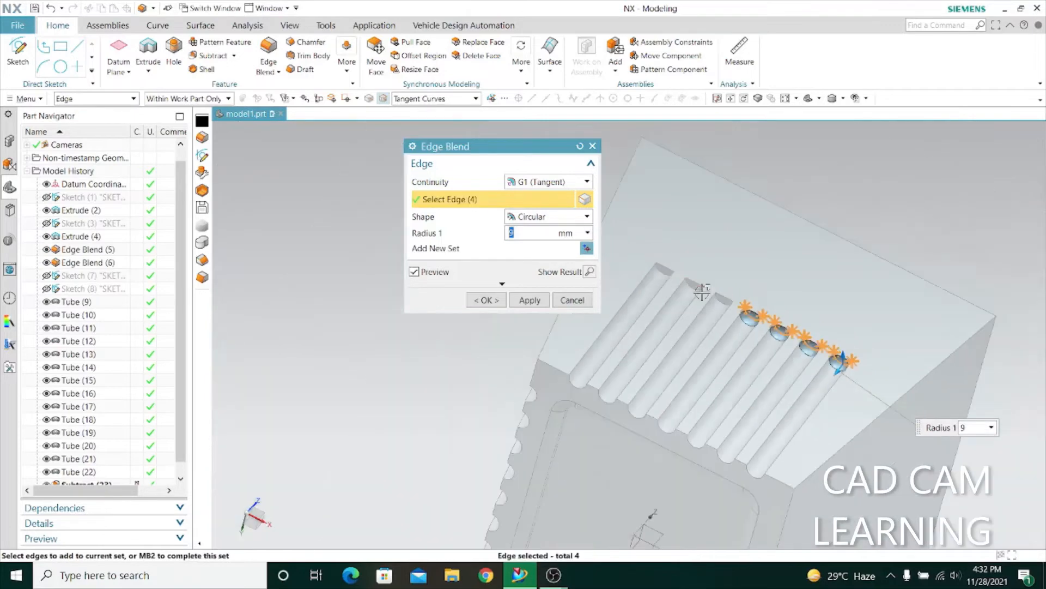
scroll(701, 289, up, 3)
click(641, 270)
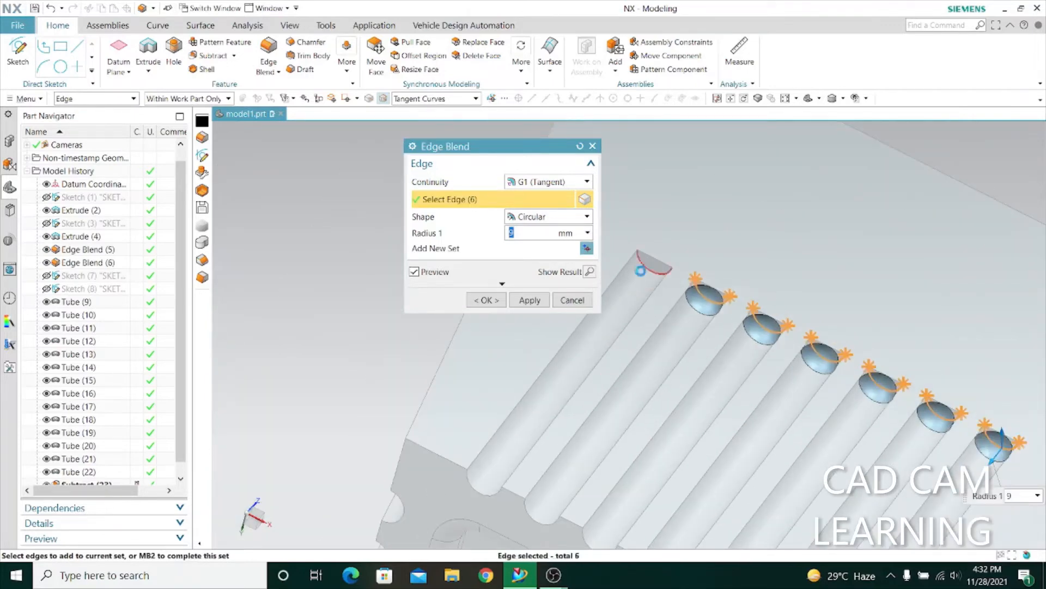
click(530, 300)
scroll(733, 343, down, 5)
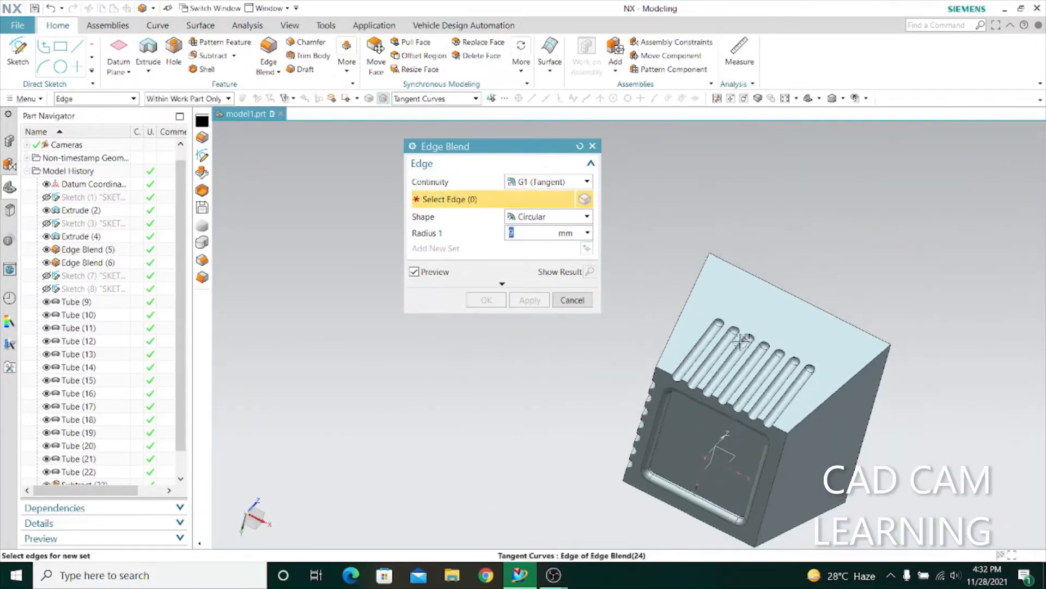
Undo the groove end blend, the hiding of the sketches and the subtraction of the tubes
middle_drag(647, 286, 695, 322)
scroll(173, 421, down, 3)
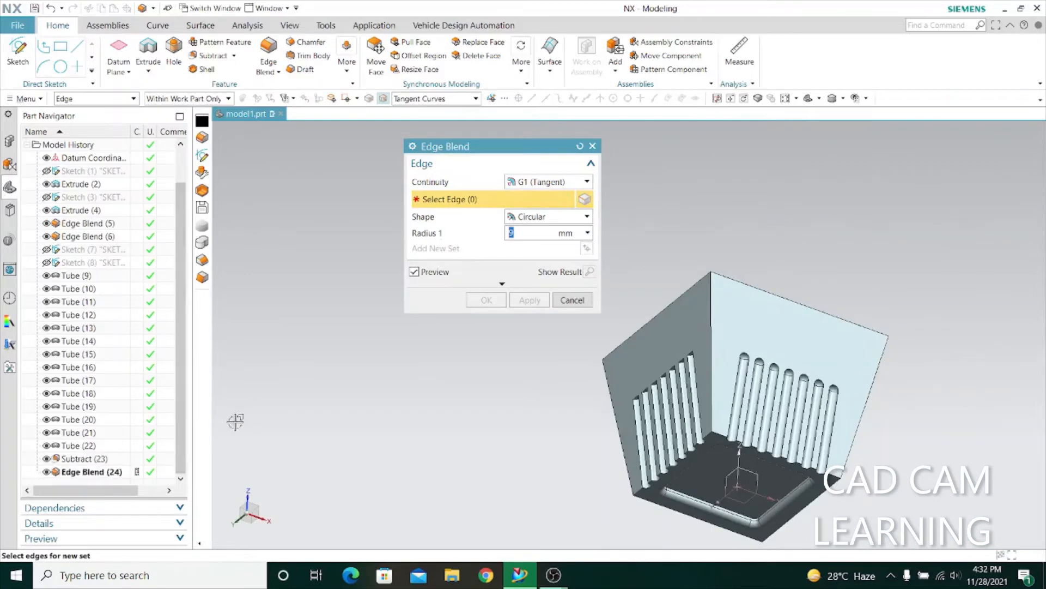
click(573, 301)
click(51, 9)
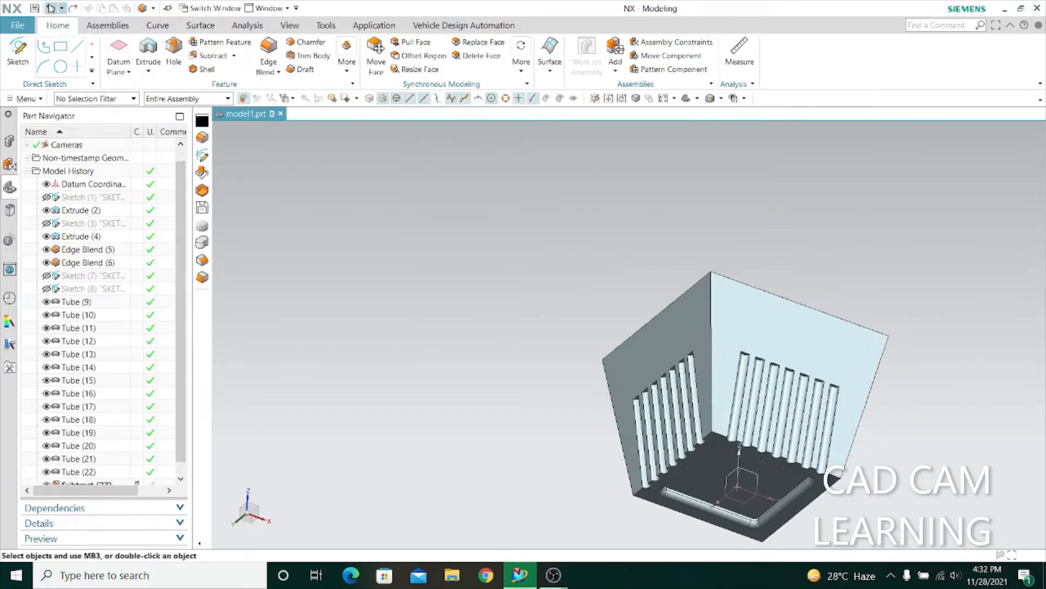
middle_drag(360, 373, 366, 347)
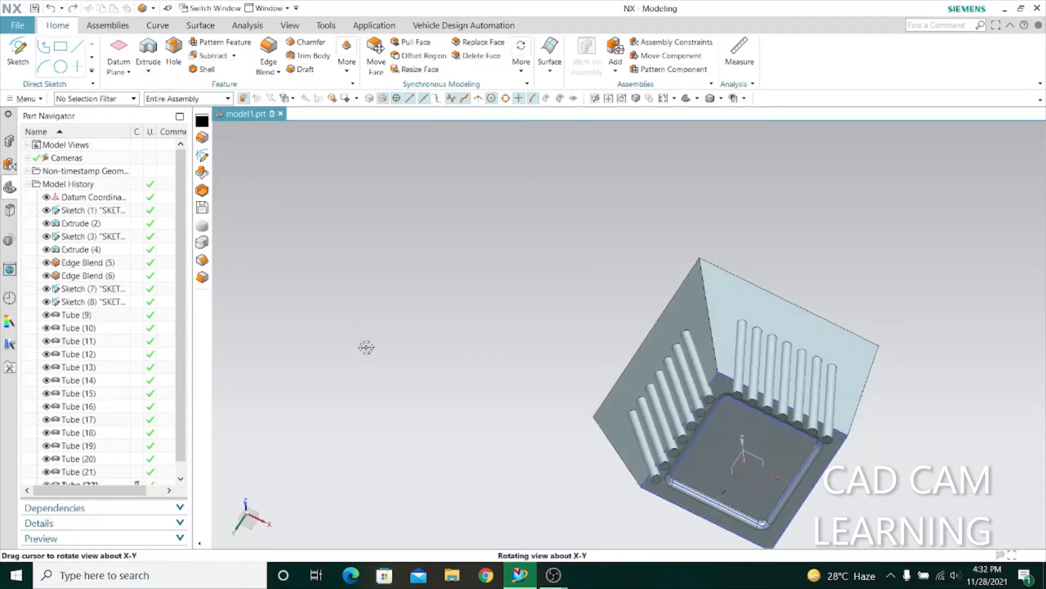
Subtract only the seven tubes on one side face from the block
click(213, 57)
click(770, 308)
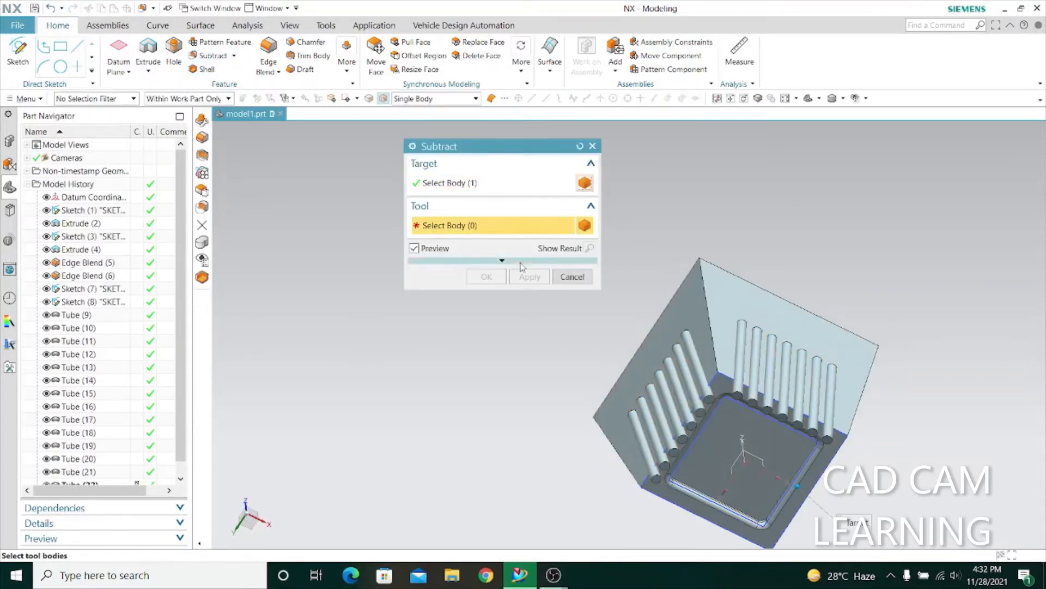
click(741, 354)
click(757, 359)
click(772, 365)
click(786, 370)
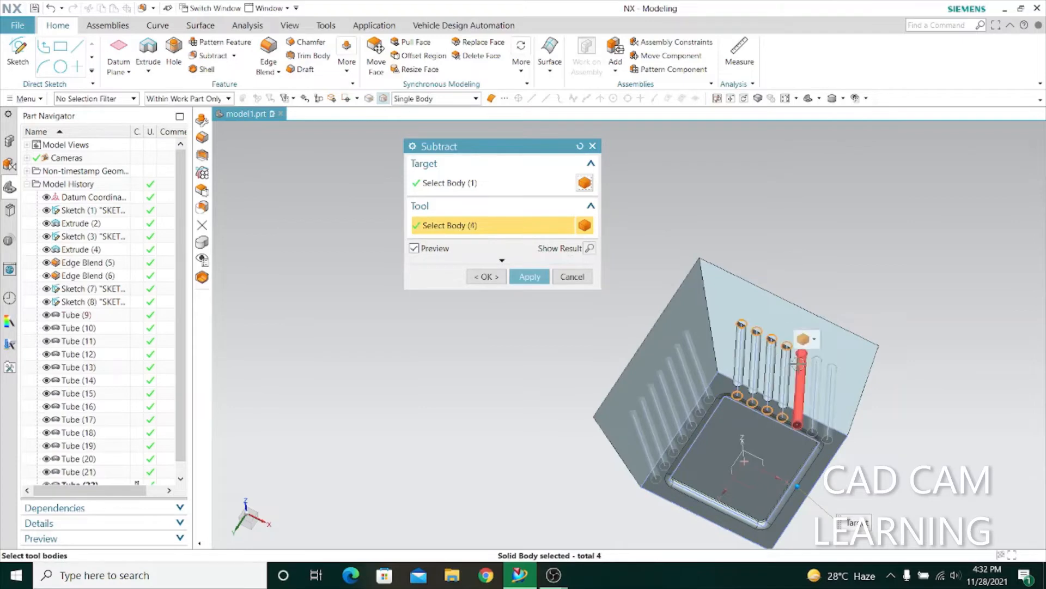
click(529, 276)
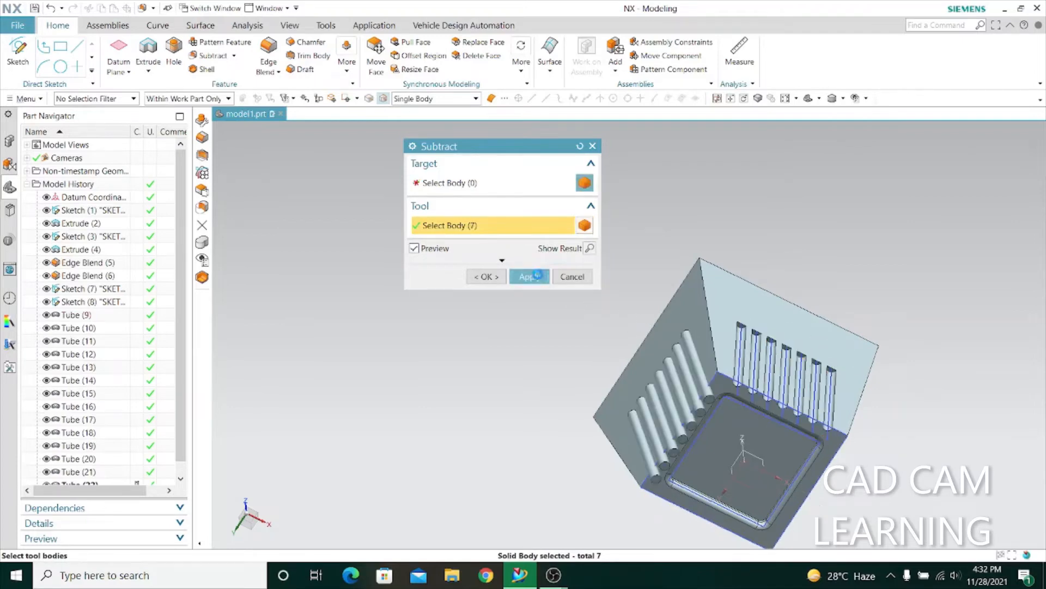
click(573, 277)
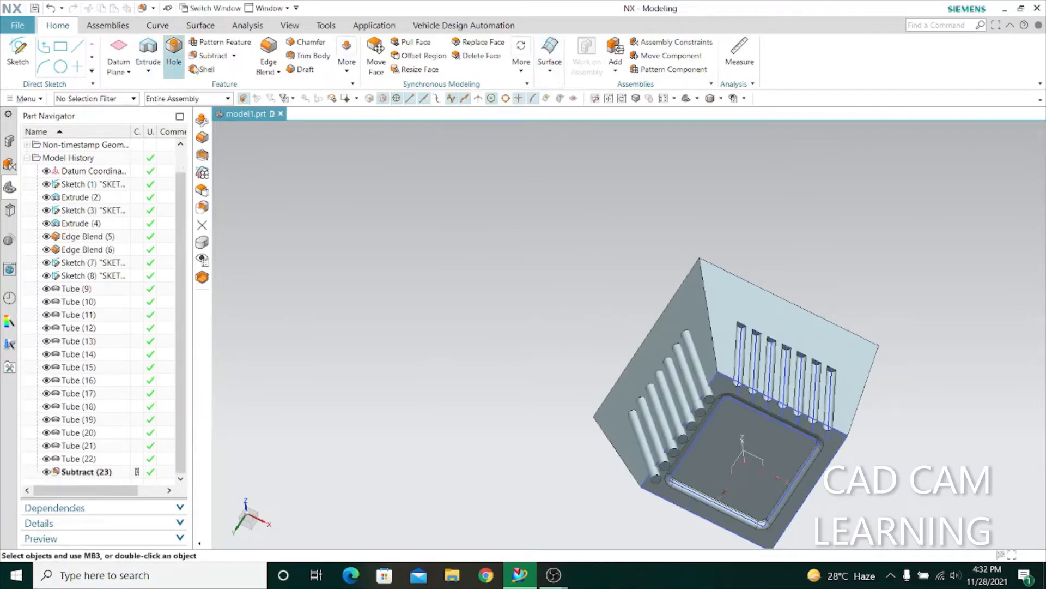
Hide all sketches in the model
click(745, 100)
click(752, 113)
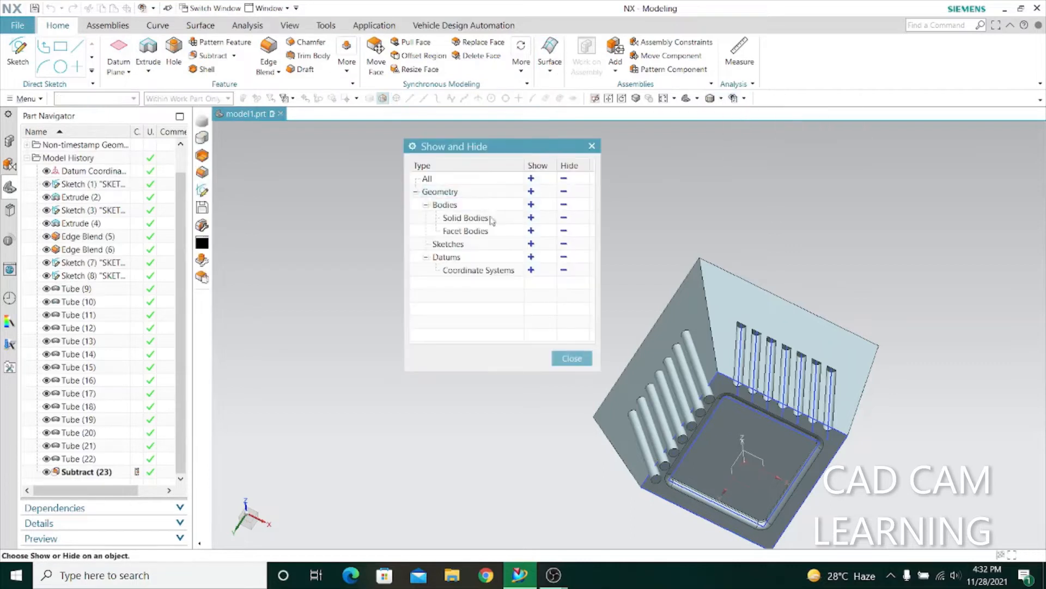
click(562, 244)
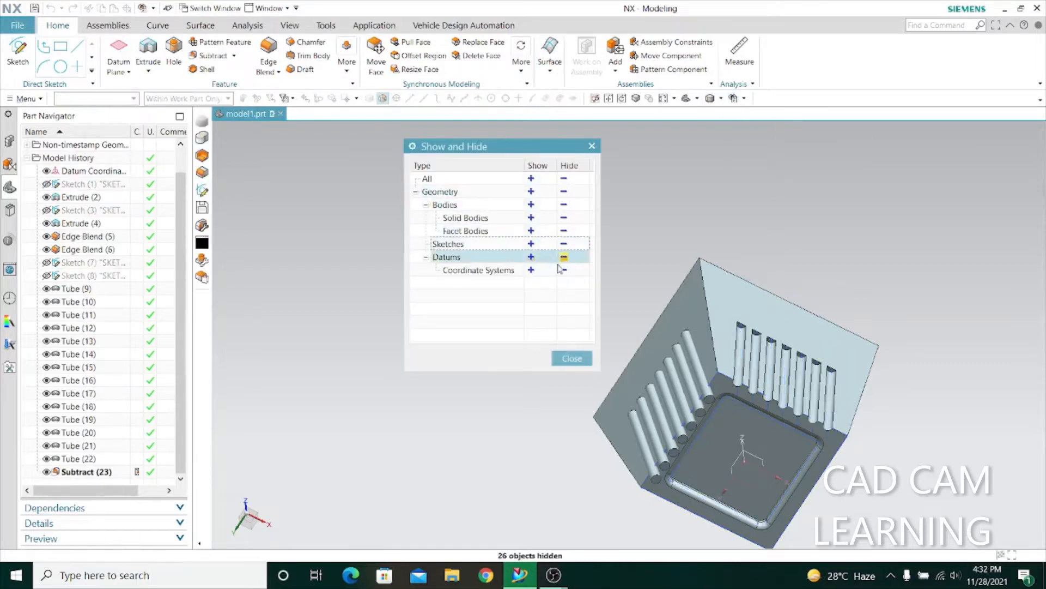
click(572, 358)
Blend the upper end edges of the seven subtracted grooves with a 9 mm radius
scroll(763, 333, up, 6)
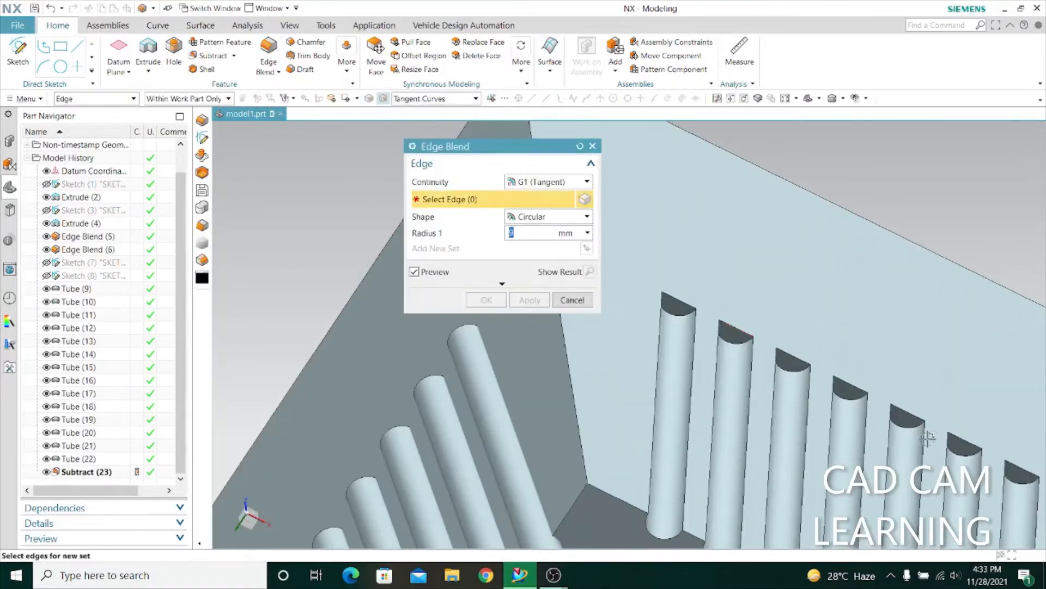
click(1025, 486)
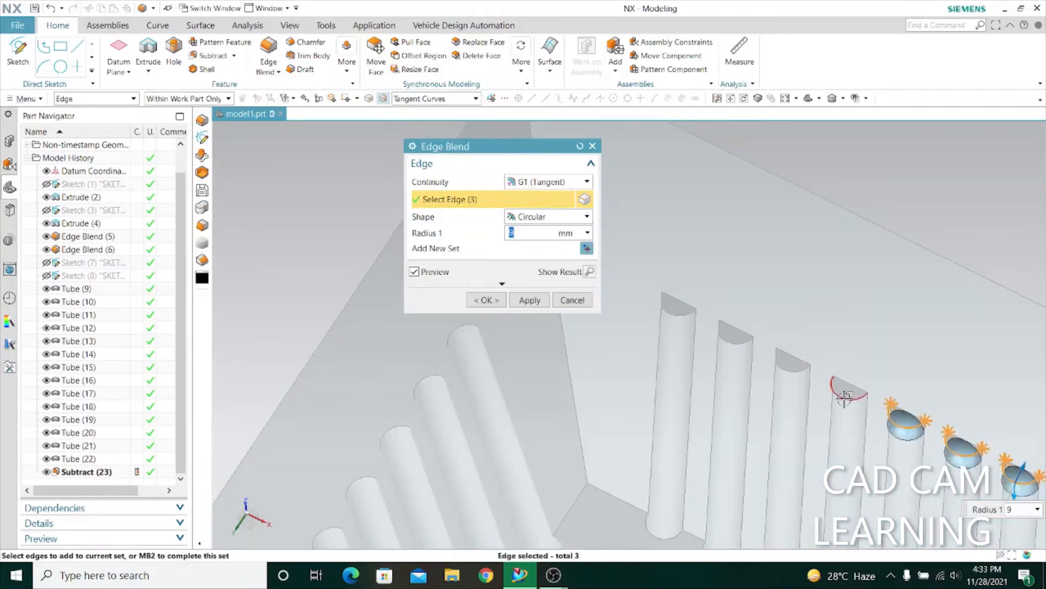
click(530, 300)
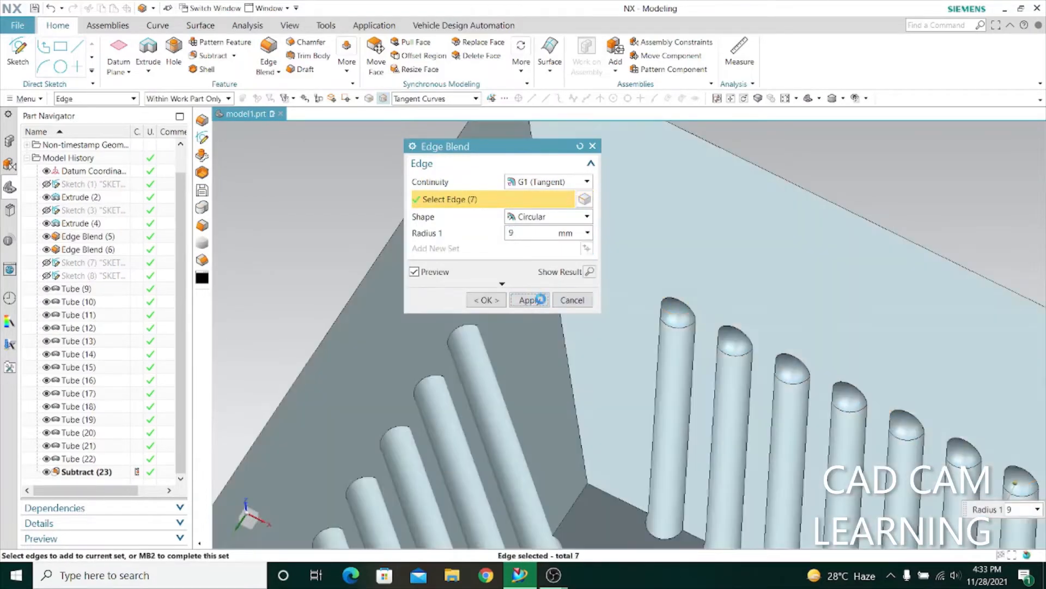
click(572, 299)
Mirror the faces of the seven grooves and their end blends about the datum coordinate system's XZ plane
click(347, 63)
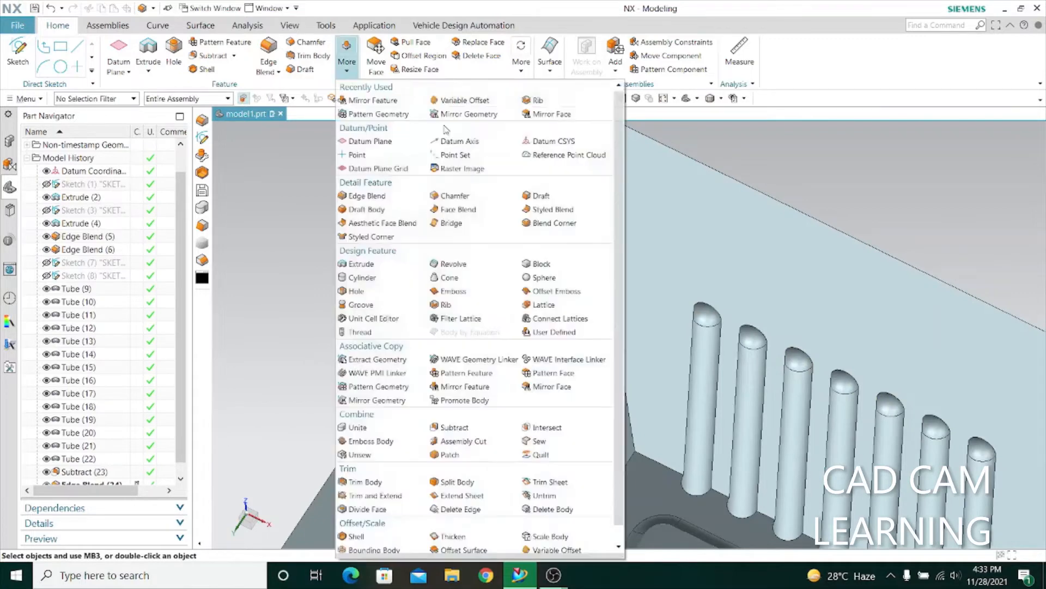
click(557, 393)
scroll(776, 265, down, 7)
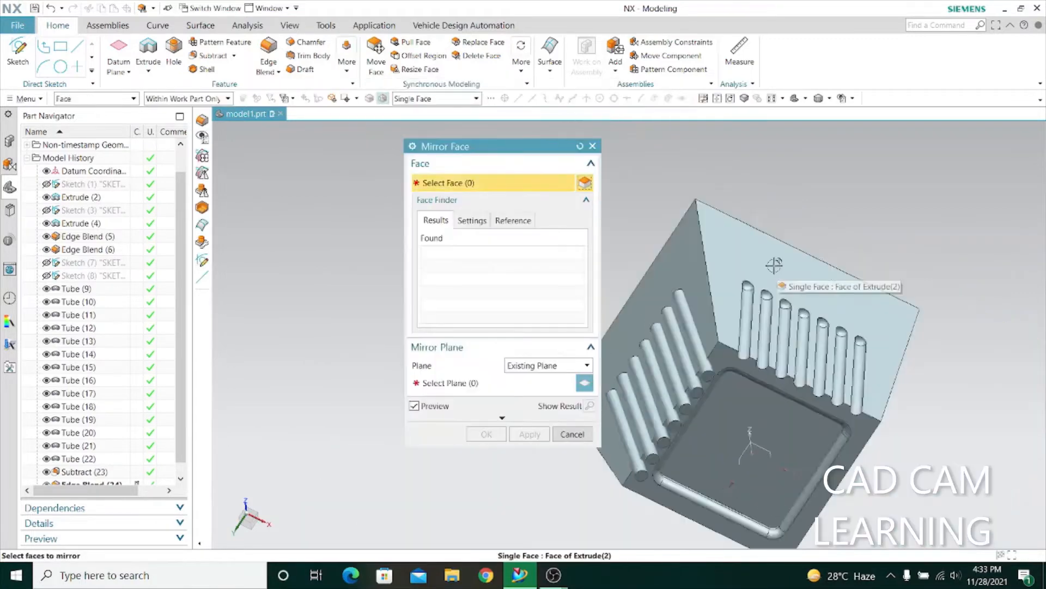
scroll(109, 441, down, 1)
click(77, 460)
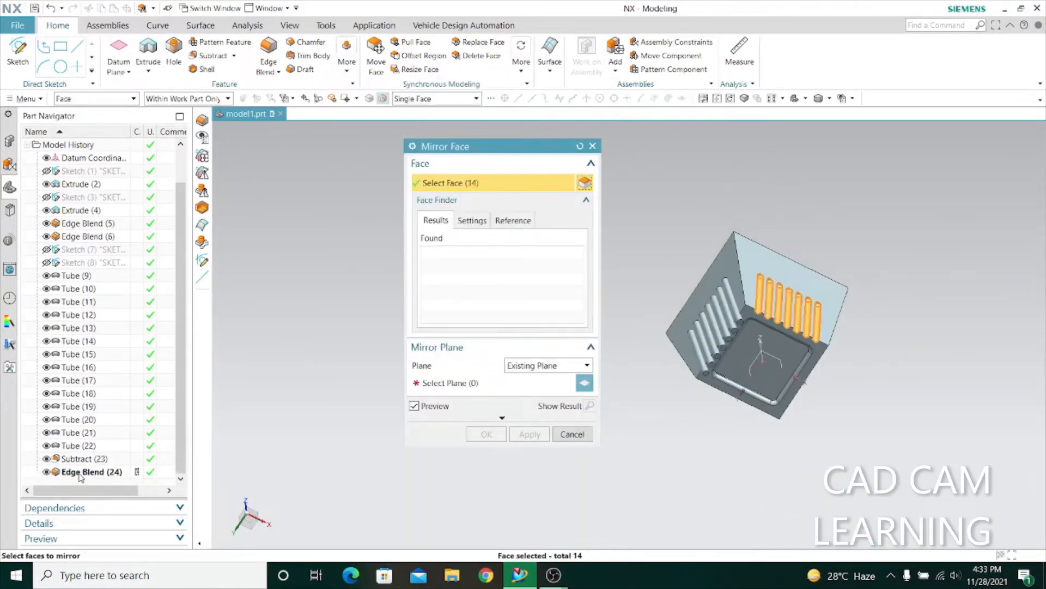
middle_click(402, 391)
middle_drag(322, 381, 391, 477)
click(725, 338)
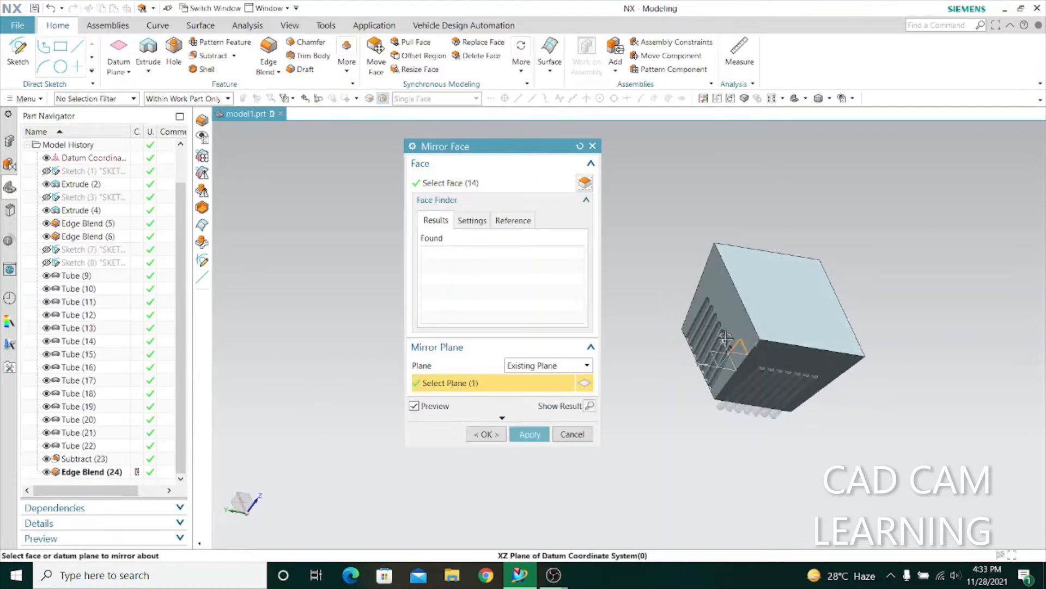
click(529, 435)
key(Escape)
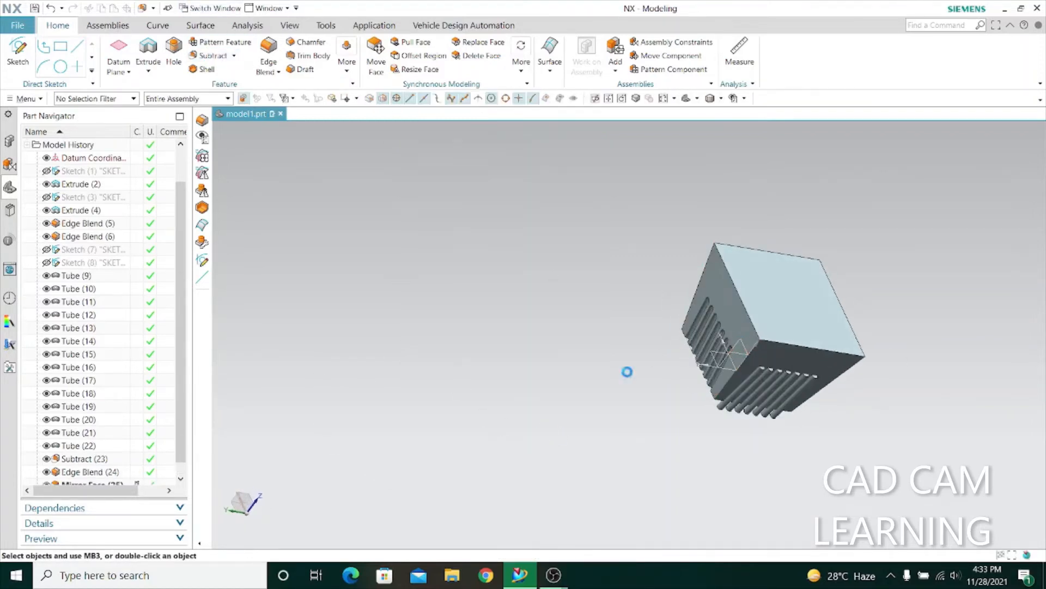
Subtract the remaining seven tubes from the block to cut grooves into the adjacent side face
click(740, 366)
drag(656, 232, 907, 488)
click(530, 276)
click(572, 276)
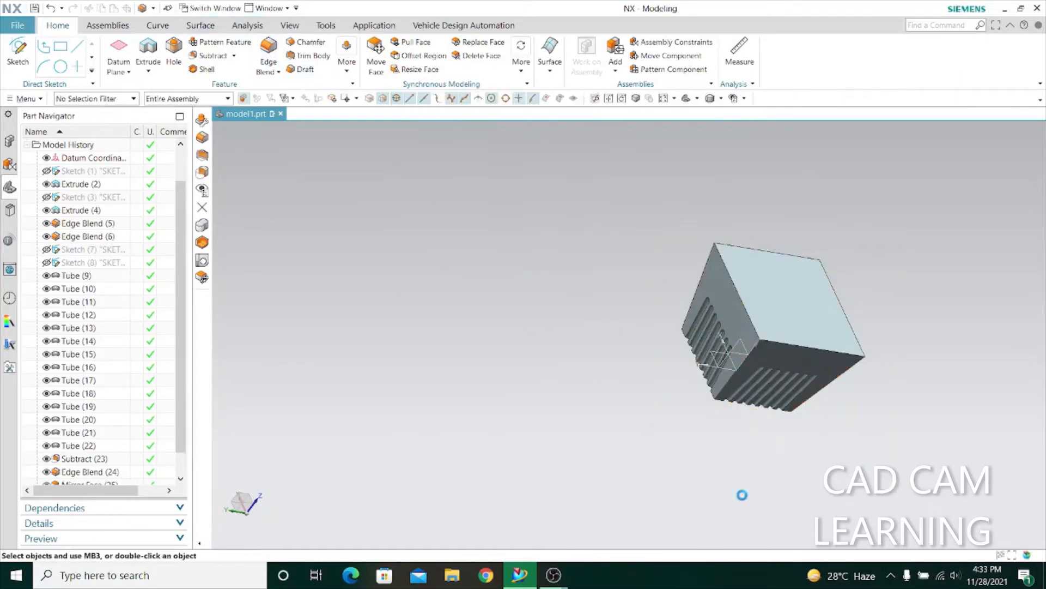
Blend the upper end edges of the seven newly cut grooves with a 9 mm radius
middle_drag(861, 417, 766, 374)
scroll(766, 374, up, 2)
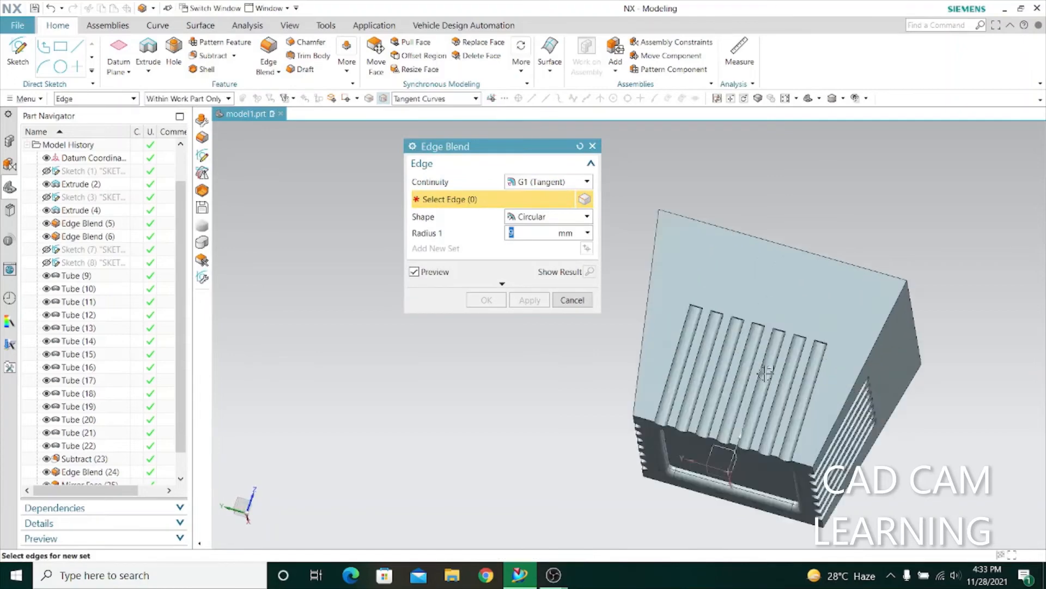
middle_drag(455, 454, 479, 414)
scroll(841, 266, up, 5)
click(842, 375)
click(750, 355)
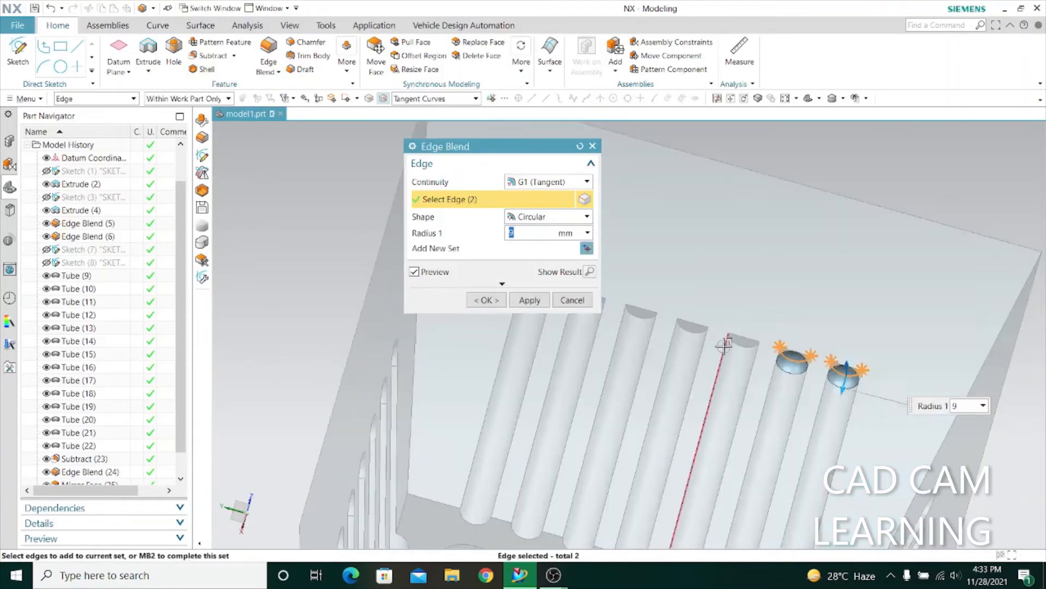
click(644, 322)
scroll(707, 362, down, 2)
scroll(707, 362, up, 4)
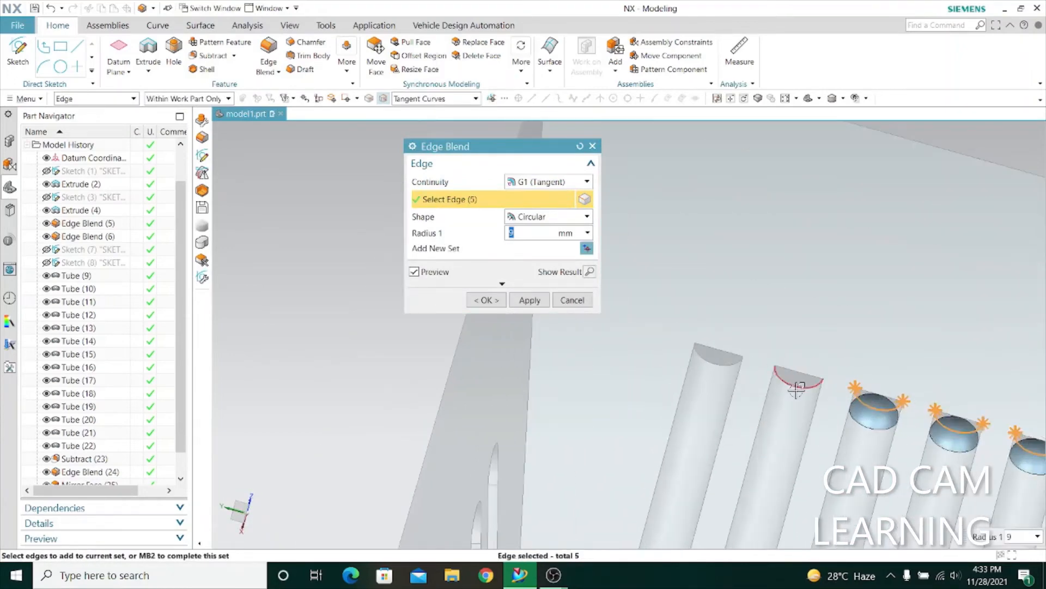
click(796, 389)
click(544, 306)
click(572, 300)
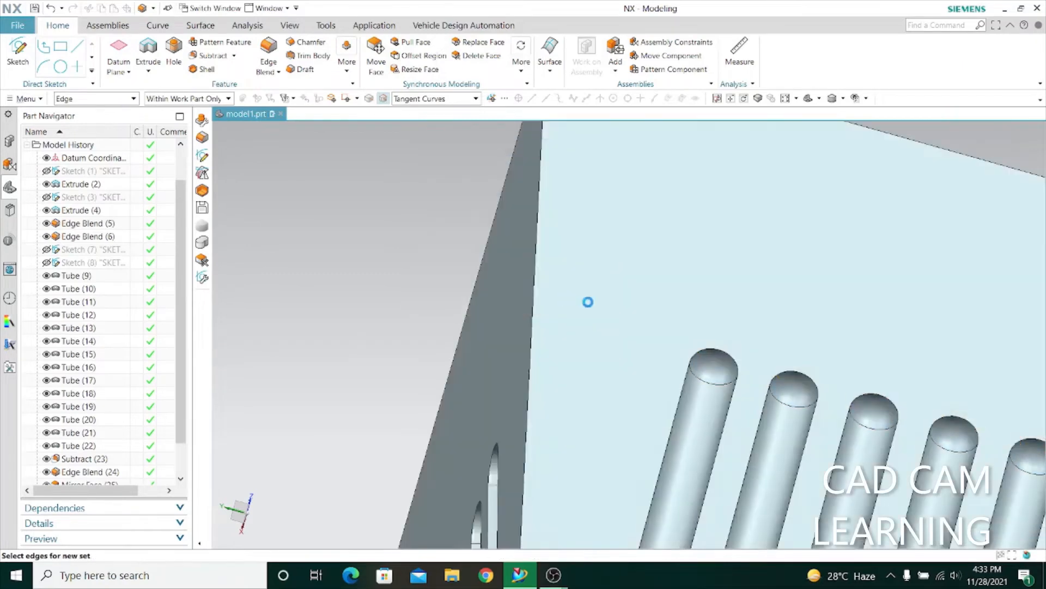
Mirror the faces of the new grooves and their end blends about the datum coordinate system's YZ plane
scroll(588, 303, down, 7)
middle_drag(437, 278, 479, 329)
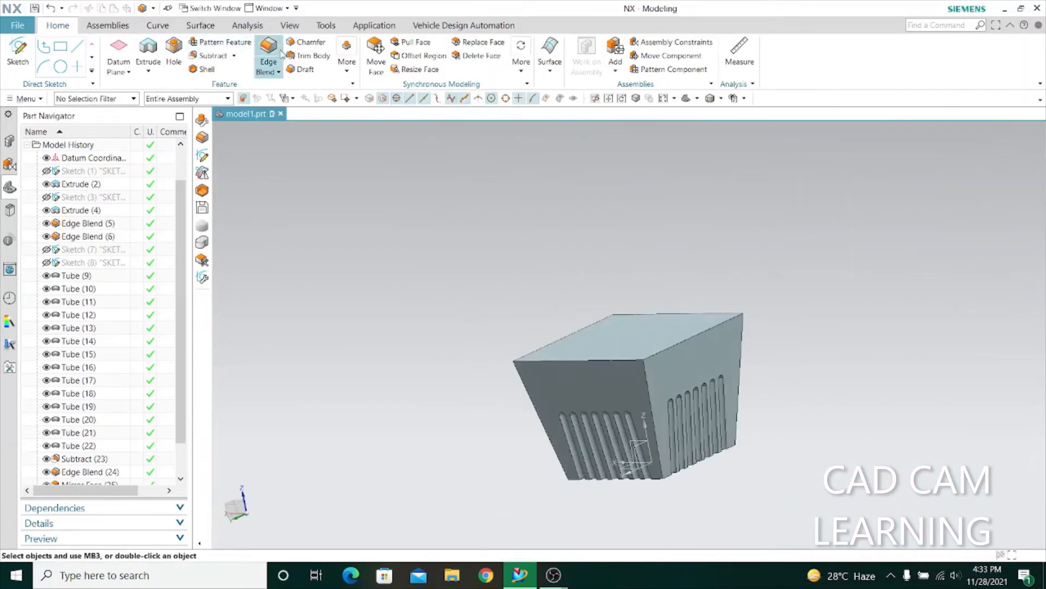
click(154, 7)
click(180, 49)
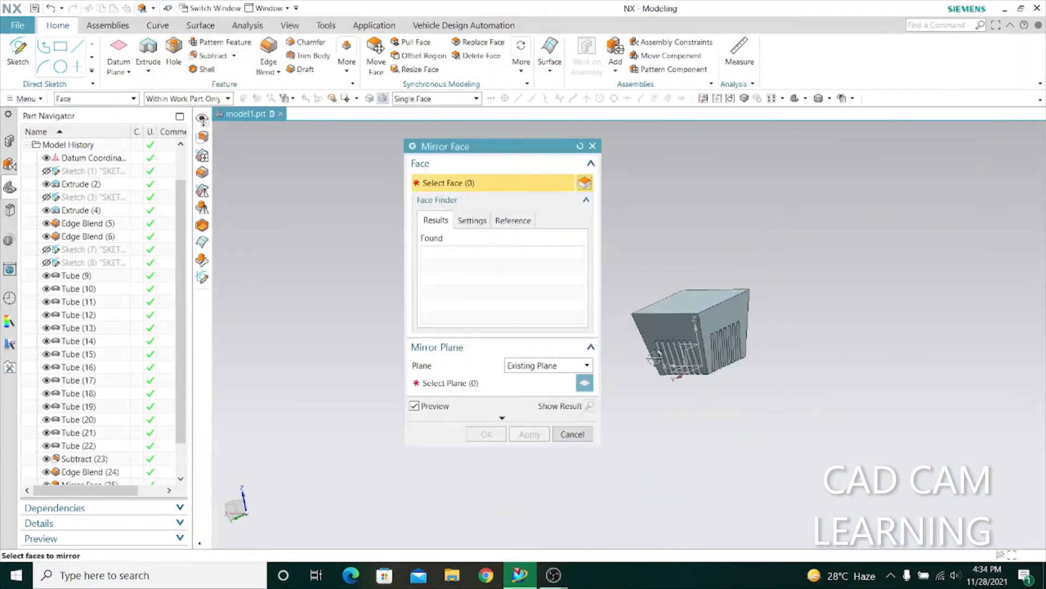
scroll(83, 460, down, 1)
click(80, 462)
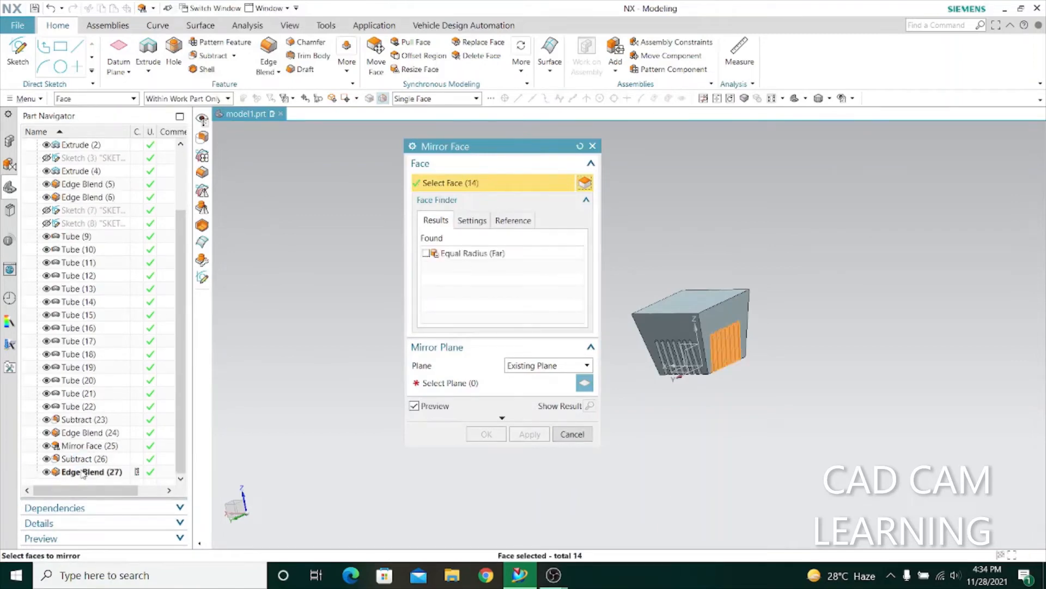
click(537, 381)
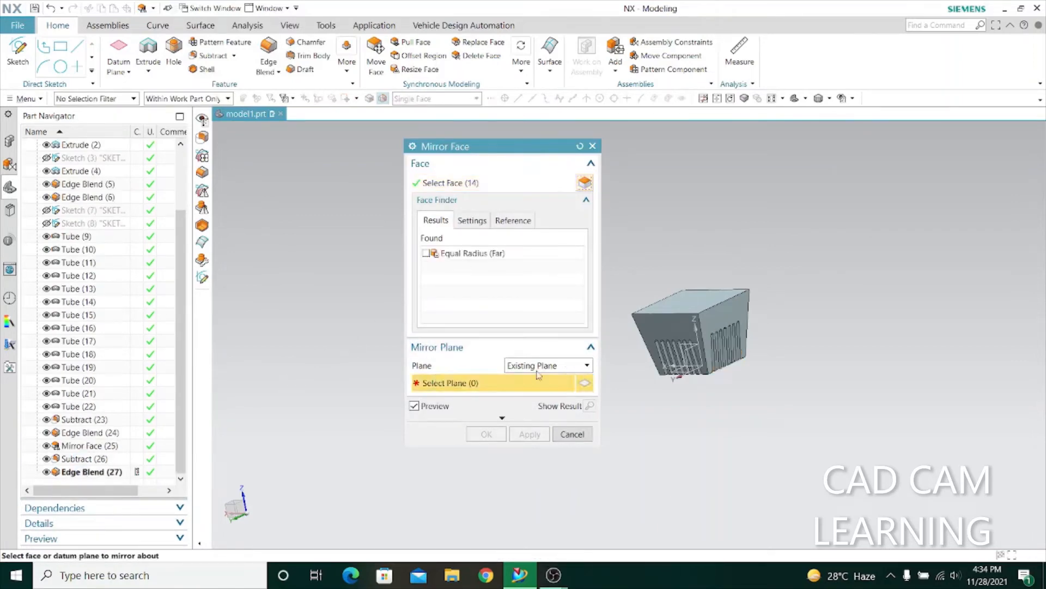
middle_drag(667, 451, 703, 396)
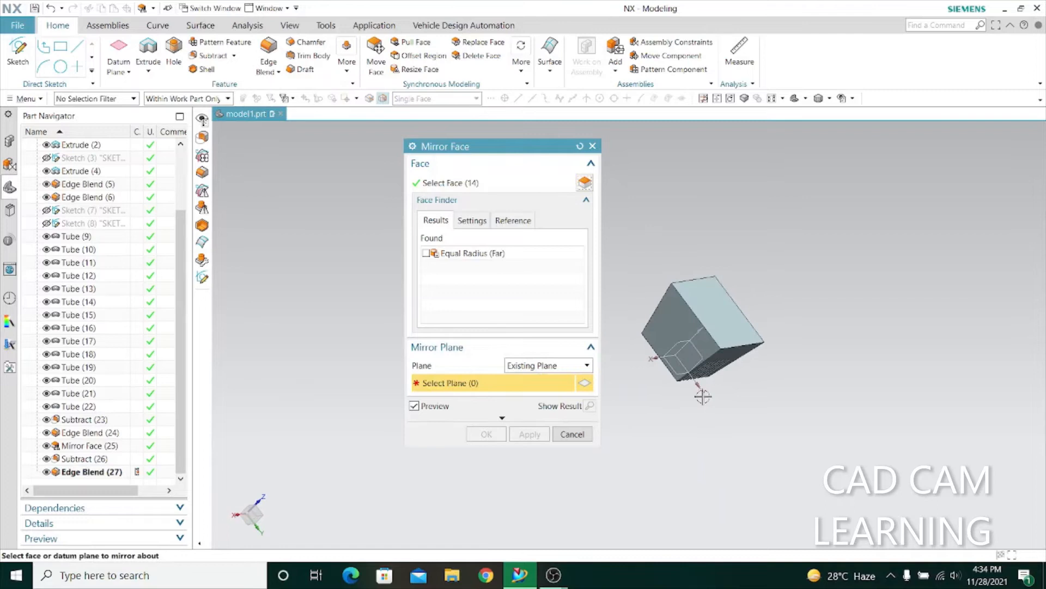
click(699, 351)
click(525, 434)
click(571, 434)
Shell the block with a 3 mm wall thickness, removing the large top face
middle_drag(568, 430, 541, 432)
click(207, 69)
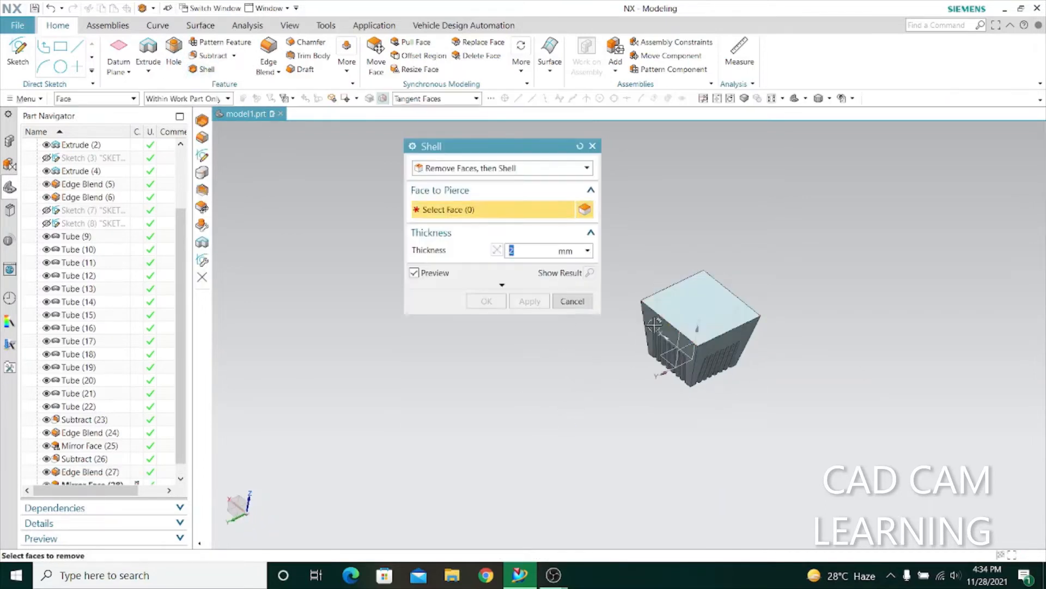
click(664, 304)
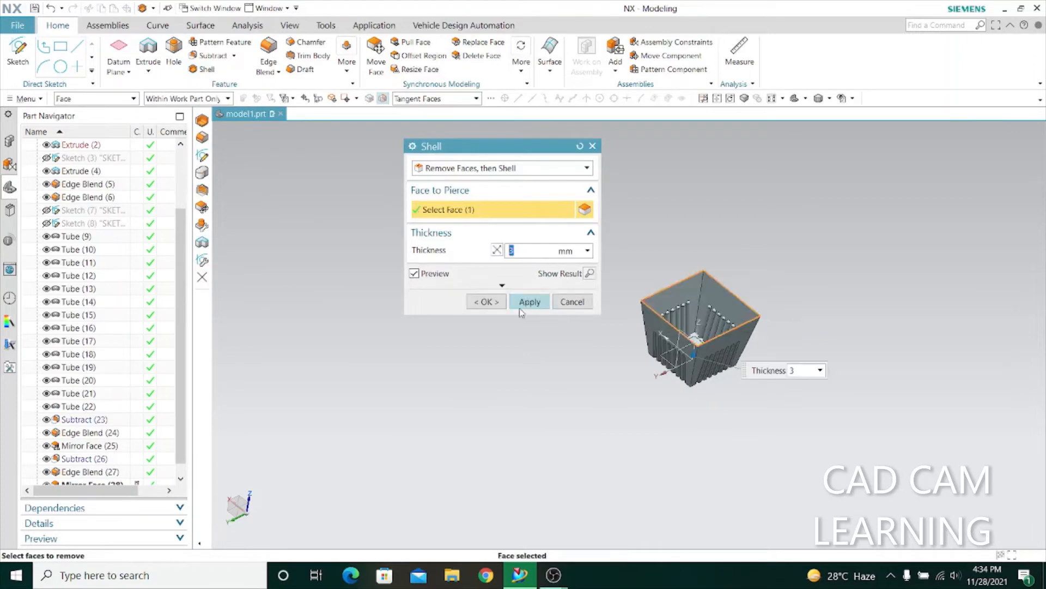
click(530, 301)
click(573, 301)
Create a sketch on the narrow rim face of the shelled block
middle_drag(532, 356, 514, 381)
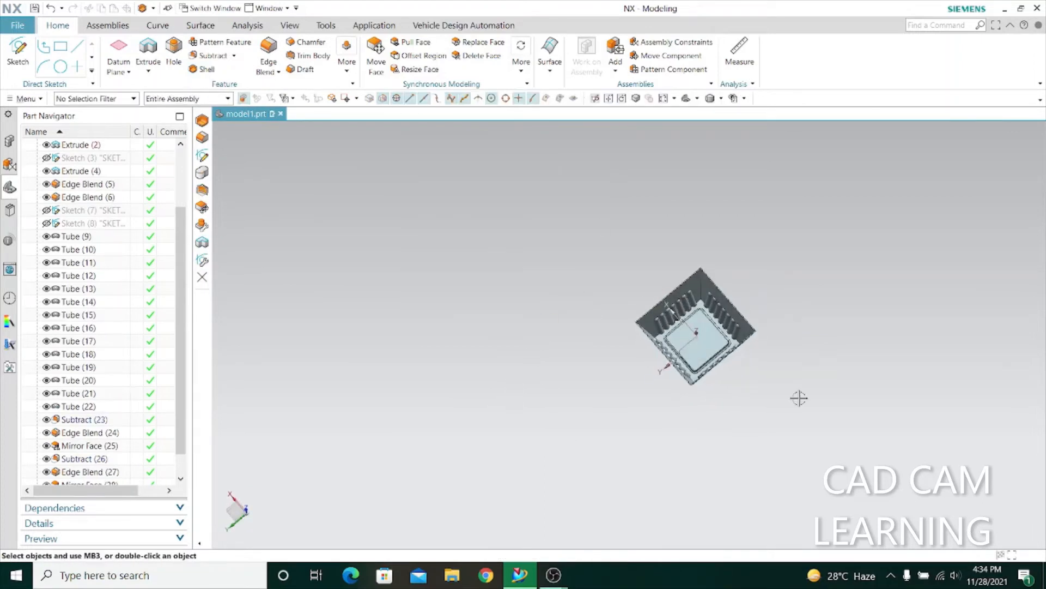
middle_drag(799, 398, 681, 440)
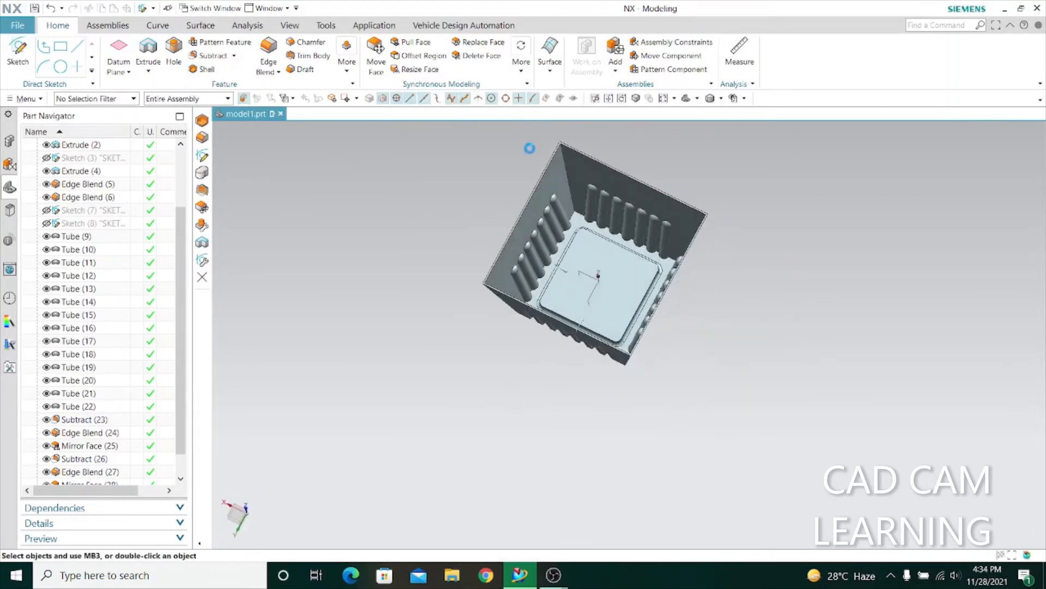
scroll(937, 325, down, 2)
scroll(741, 208, up, 13)
click(691, 249)
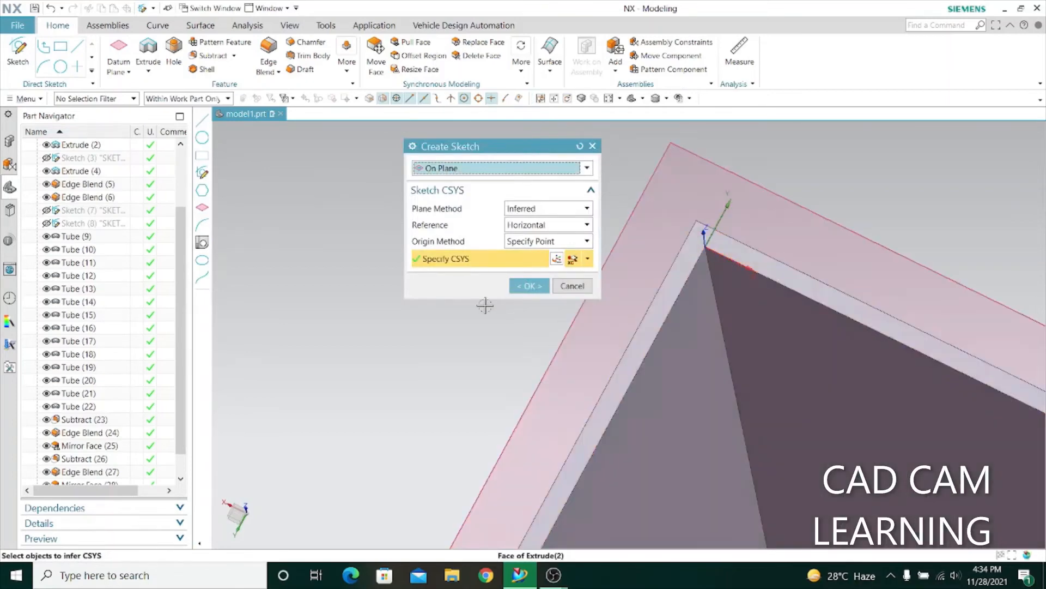
click(529, 286)
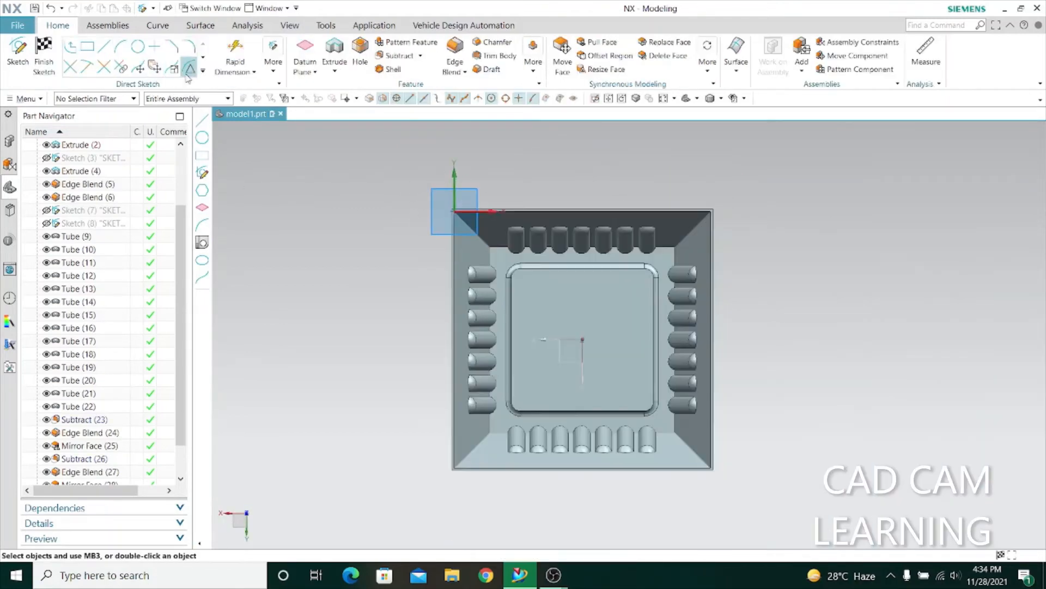
Set up an outward curve offset from the four outer edges of the rim
click(203, 70)
click(137, 151)
scroll(847, 444, down, 3)
scroll(629, 438, up, 5)
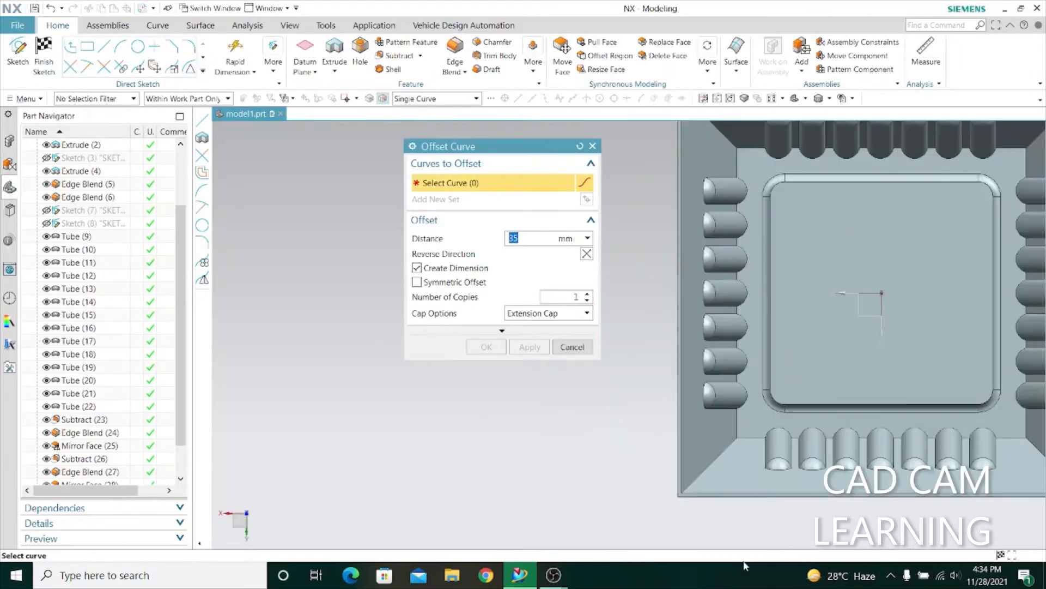
scroll(607, 439, up, 5)
click(746, 415)
scroll(685, 323, down, 4)
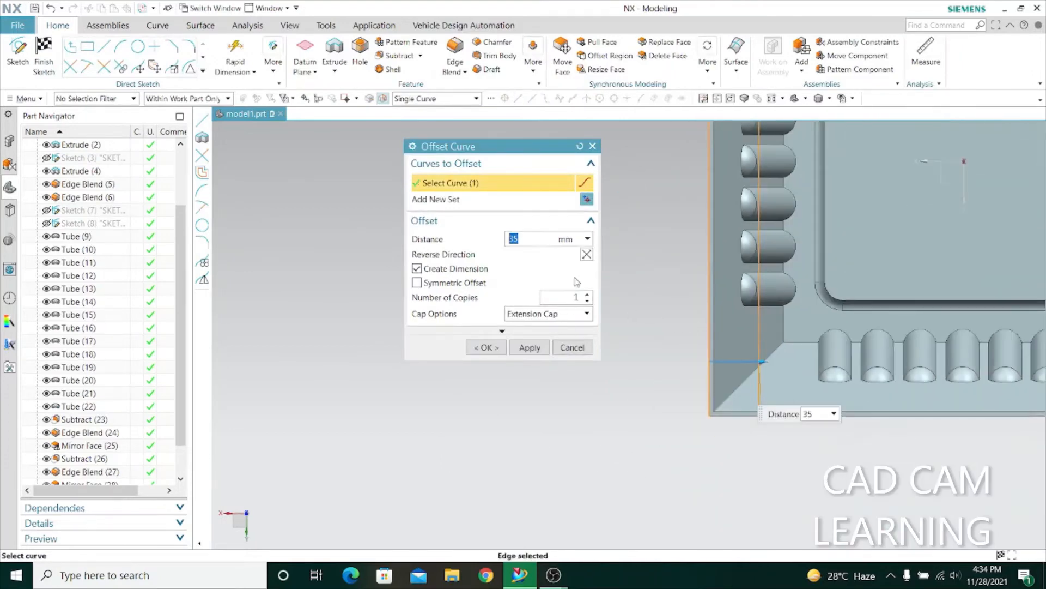
click(587, 254)
scroll(737, 438, up, 4)
click(707, 376)
scroll(532, 385, down, 4)
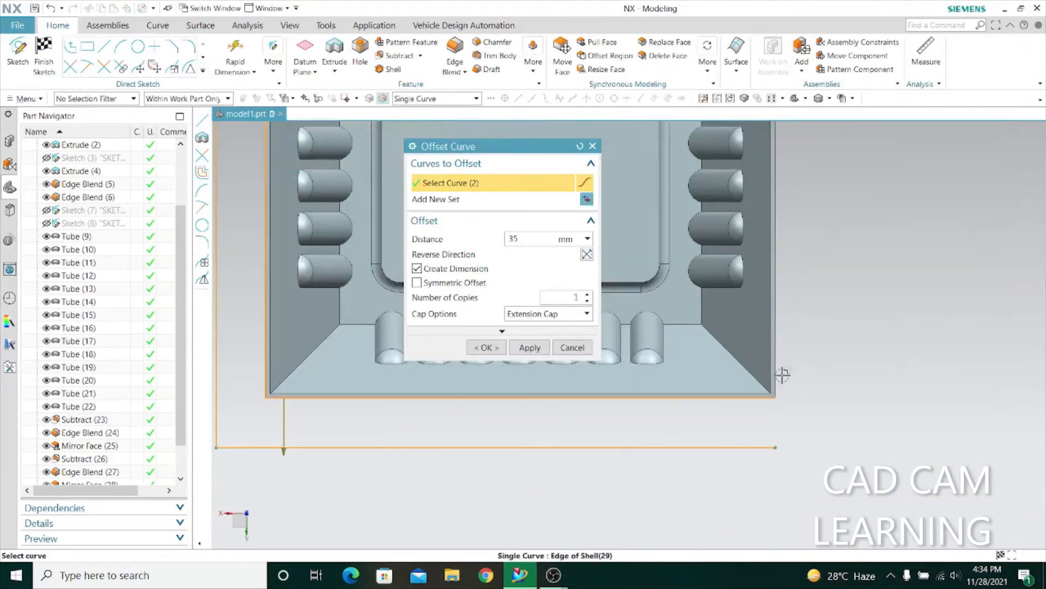
scroll(754, 381, up, 4)
click(754, 381)
scroll(709, 305, down, 4)
scroll(794, 351, up, 4)
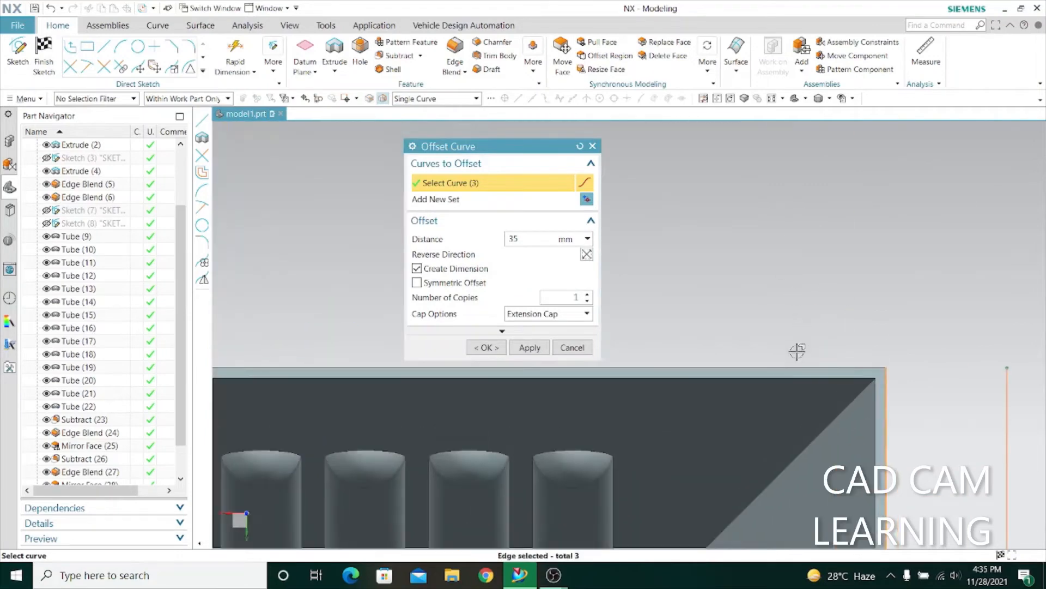
click(777, 224)
scroll(777, 223, down, 4)
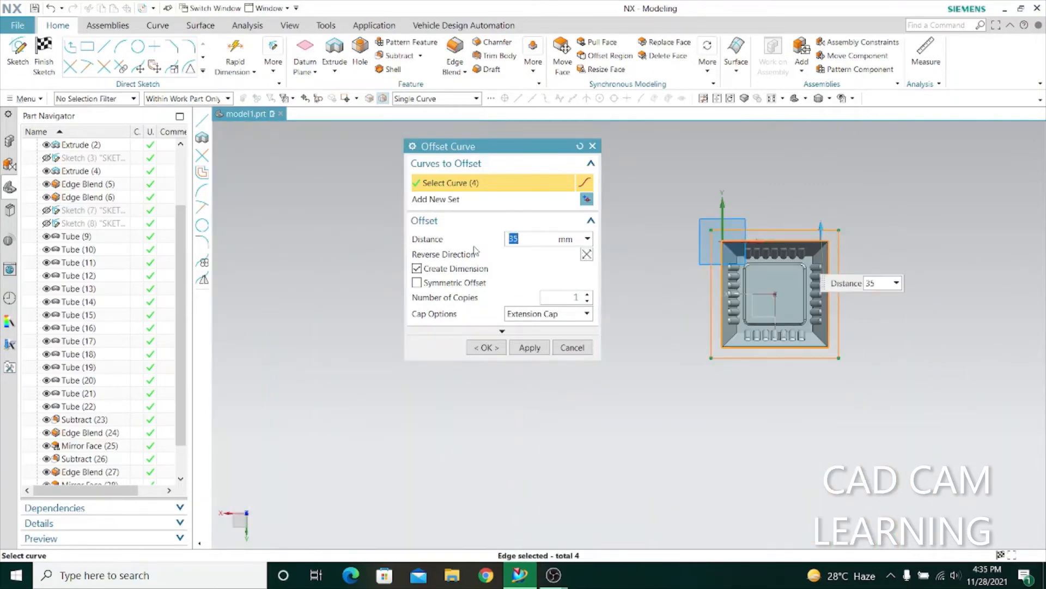
Set the offset distance to 15 mm, create the offset square and finish the sketch
text(5)
scroll(640, 332, up, 4)
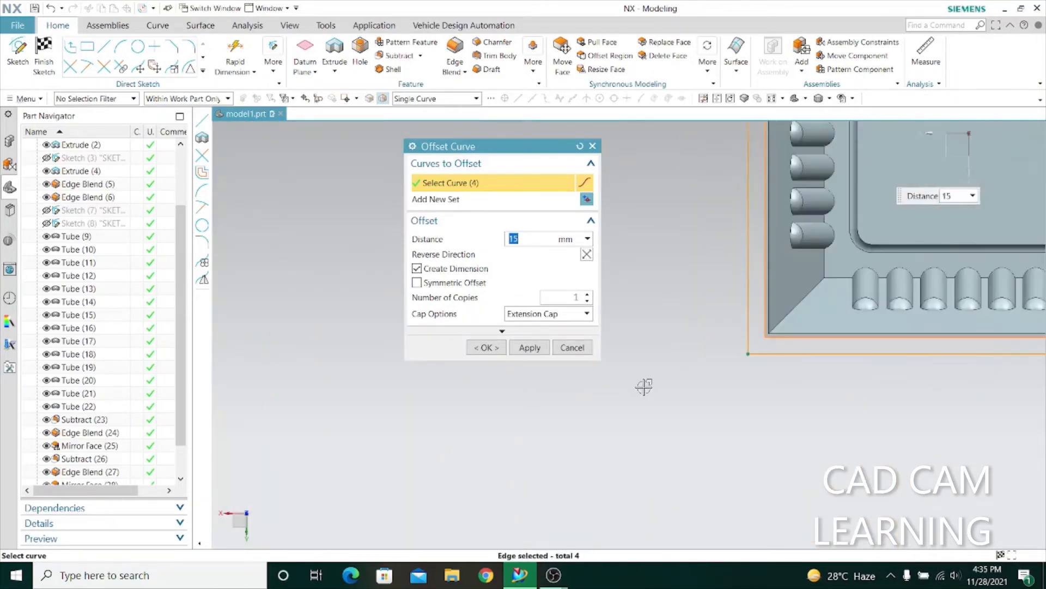
click(529, 353)
key(Escape)
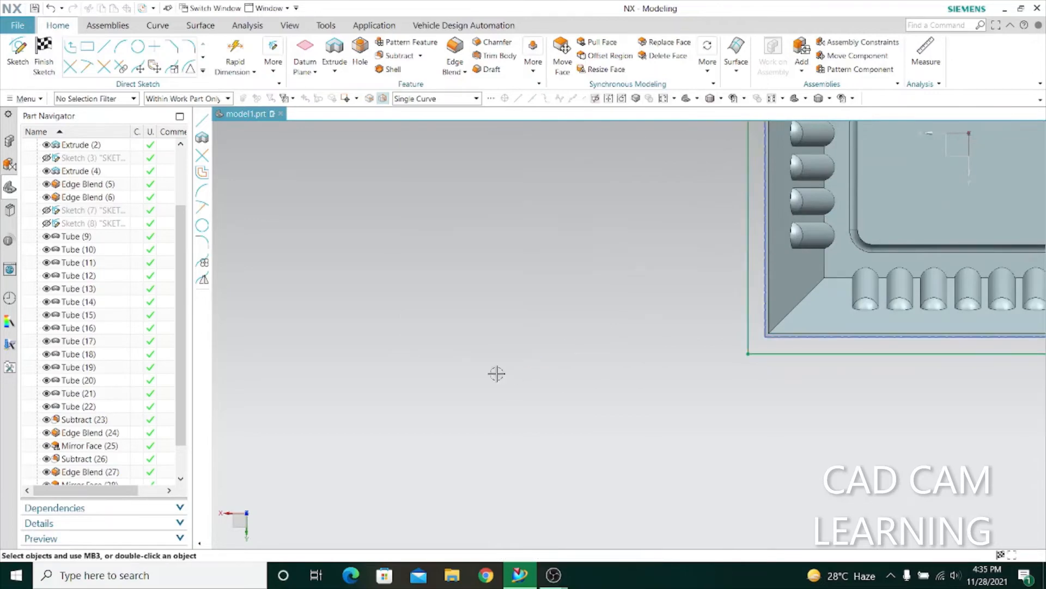
scroll(496, 374, down, 5)
click(46, 59)
scroll(549, 165, down, 5)
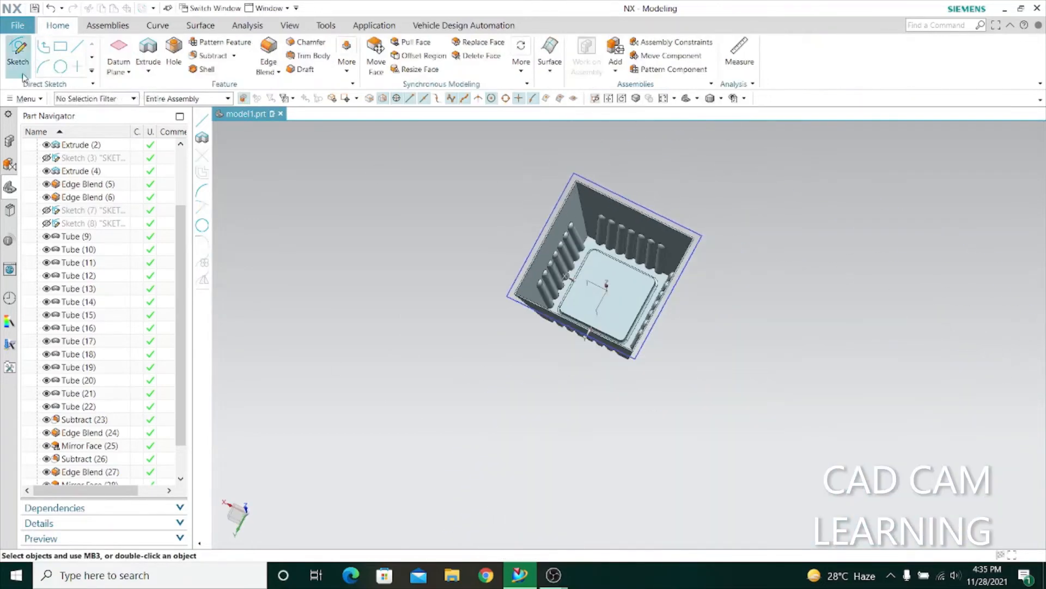
Set up an extrusion with Boolean None, using the four outer rim edges and the offset square as its section
click(148, 52)
scroll(739, 292, up, 10)
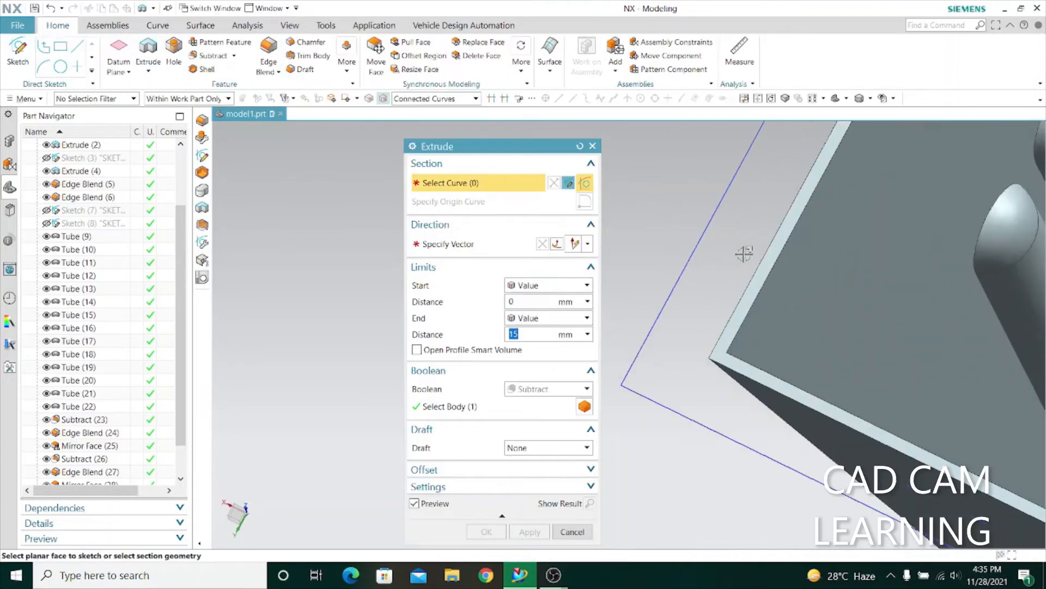
click(582, 403)
click(718, 310)
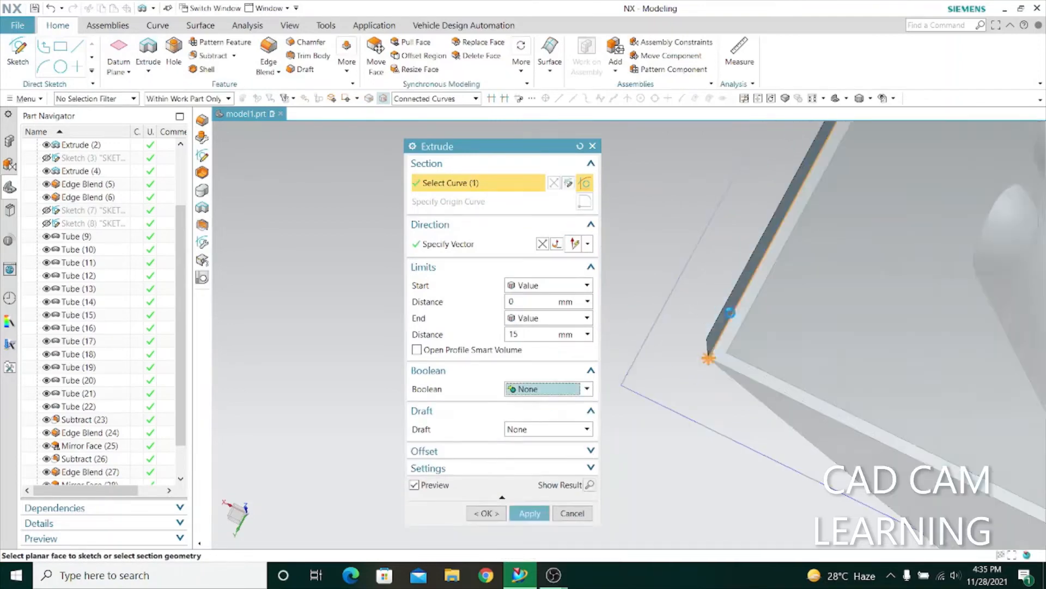
click(718, 328)
scroll(718, 328, down, 6)
middle_drag(883, 391, 906, 362)
scroll(902, 366, up, 6)
scroll(879, 378, down, 5)
click(869, 221)
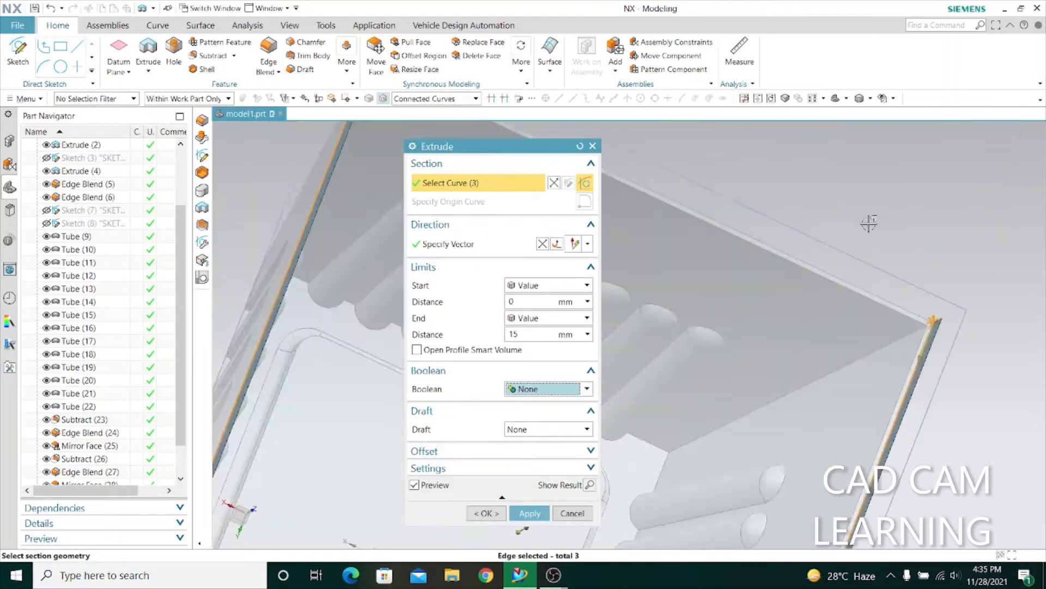
scroll(815, 294, up, 5)
scroll(848, 205, down, 6)
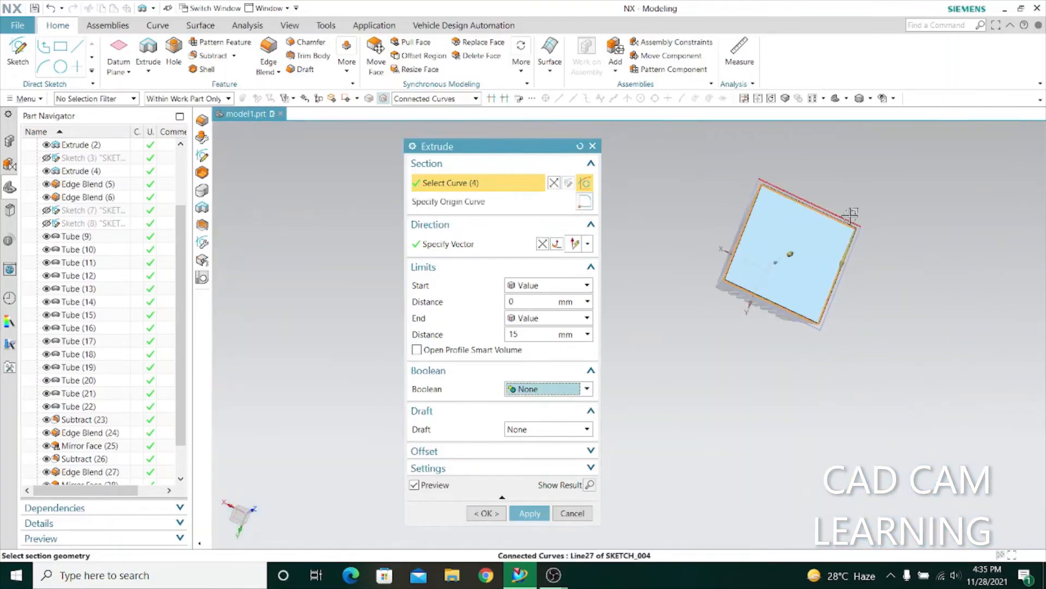
click(853, 215)
middle_drag(730, 444, 714, 327)
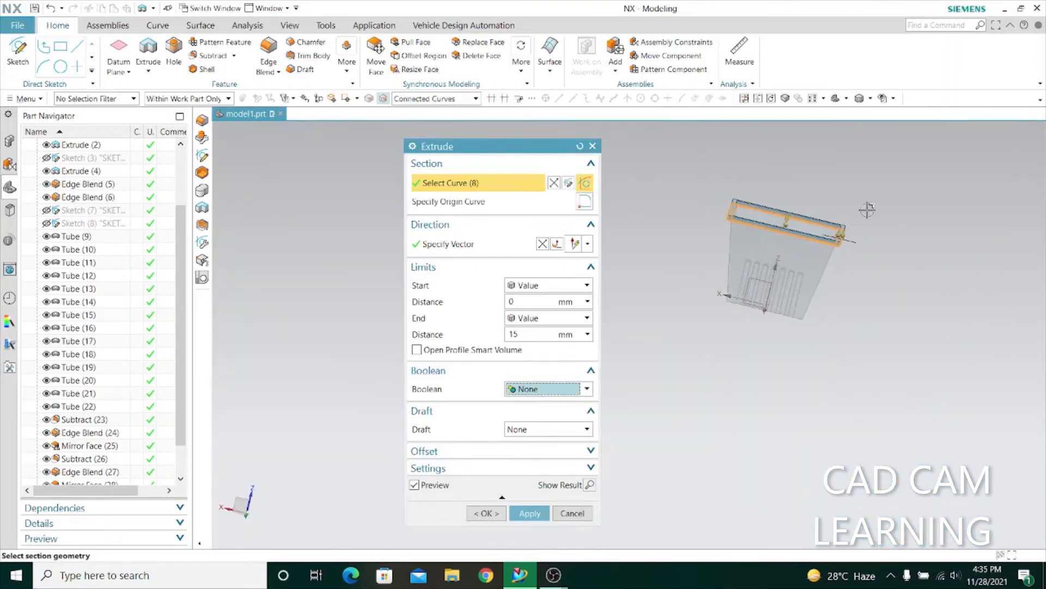
Set the extrusion's end distance to -30 mm and create the square frame around the rim
scroll(872, 229, up, 4)
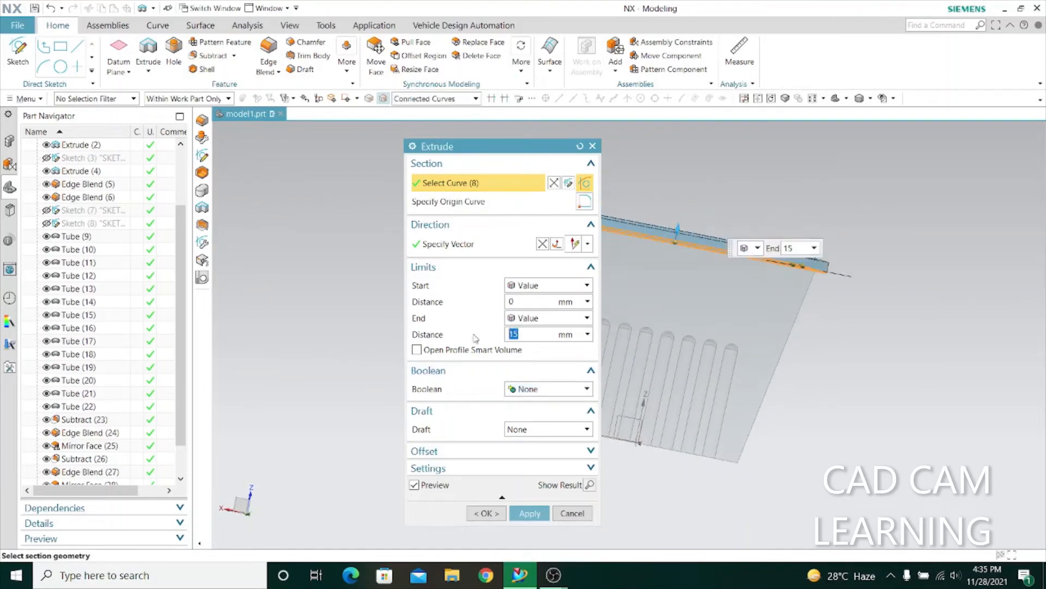
scroll(686, 367, down, 4)
middle_drag(861, 381, 850, 401)
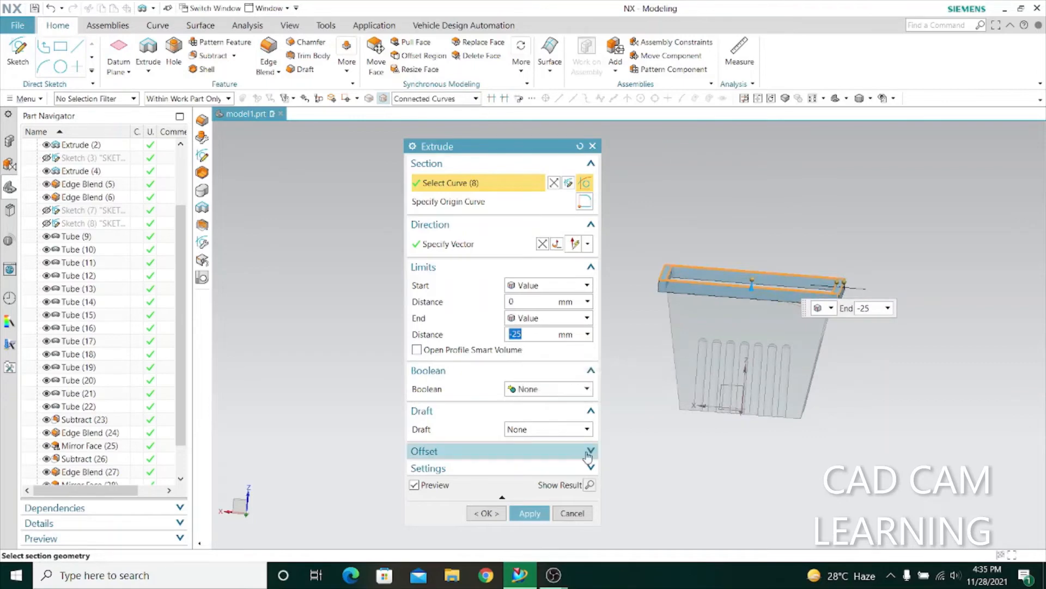
middle_drag(649, 459, 659, 409)
scroll(662, 278, up, 4)
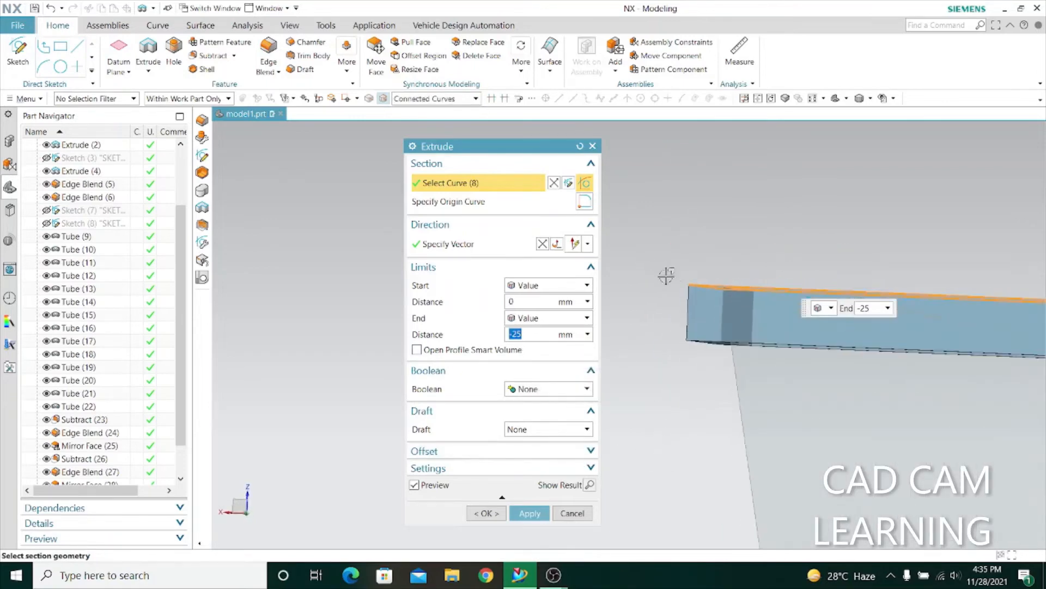
scroll(658, 278, down, 4)
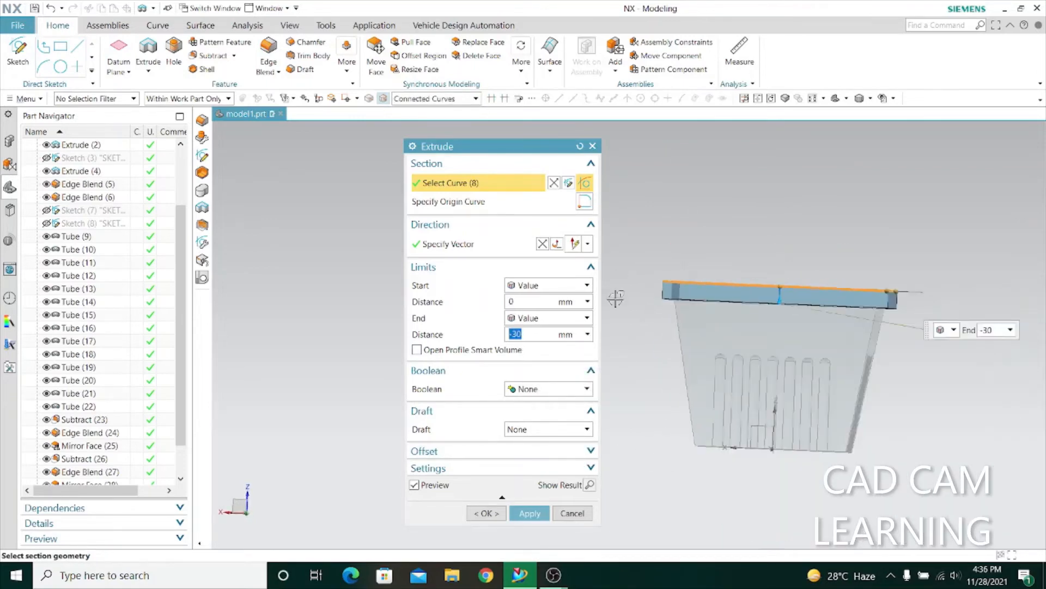
click(521, 513)
click(567, 513)
Shell the square rim frame to a 2 mm wall thickness, removing its underside face
middle_drag(545, 414, 514, 294)
click(206, 70)
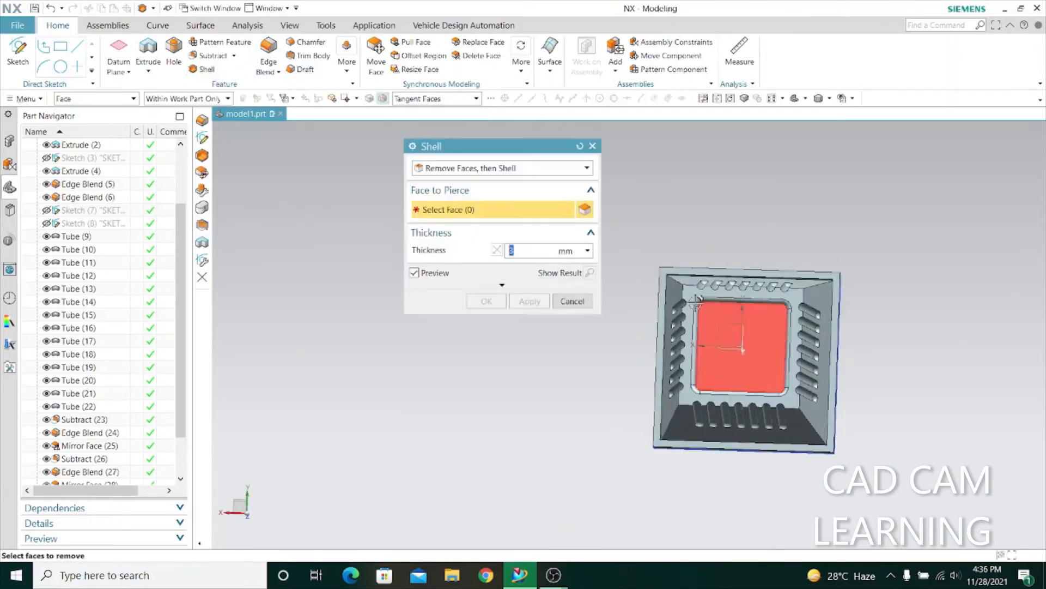
scroll(799, 281, up, 6)
click(798, 281)
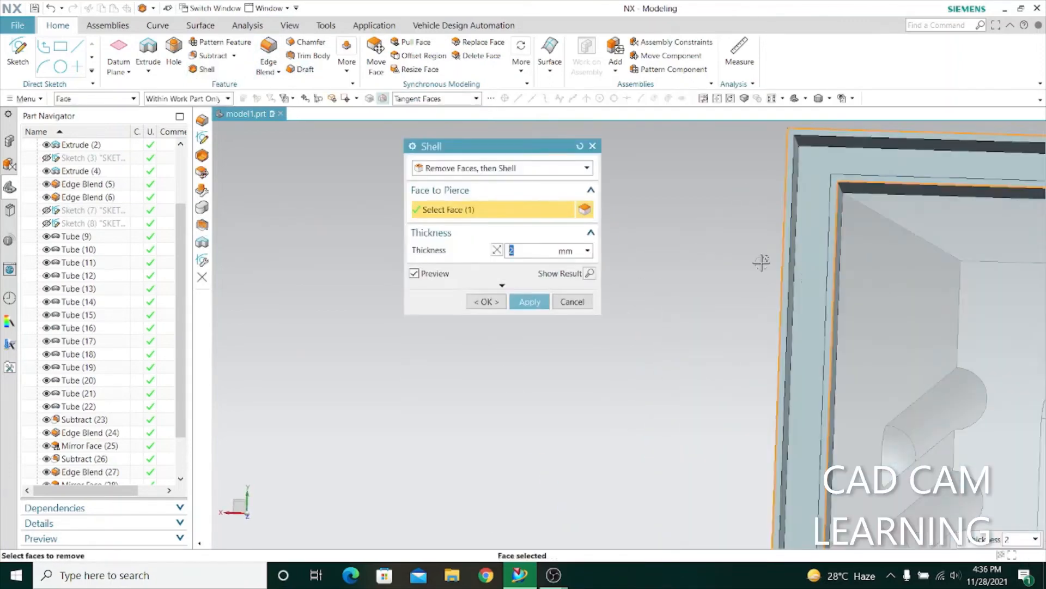
click(530, 301)
click(572, 301)
scroll(418, 242, down, 3)
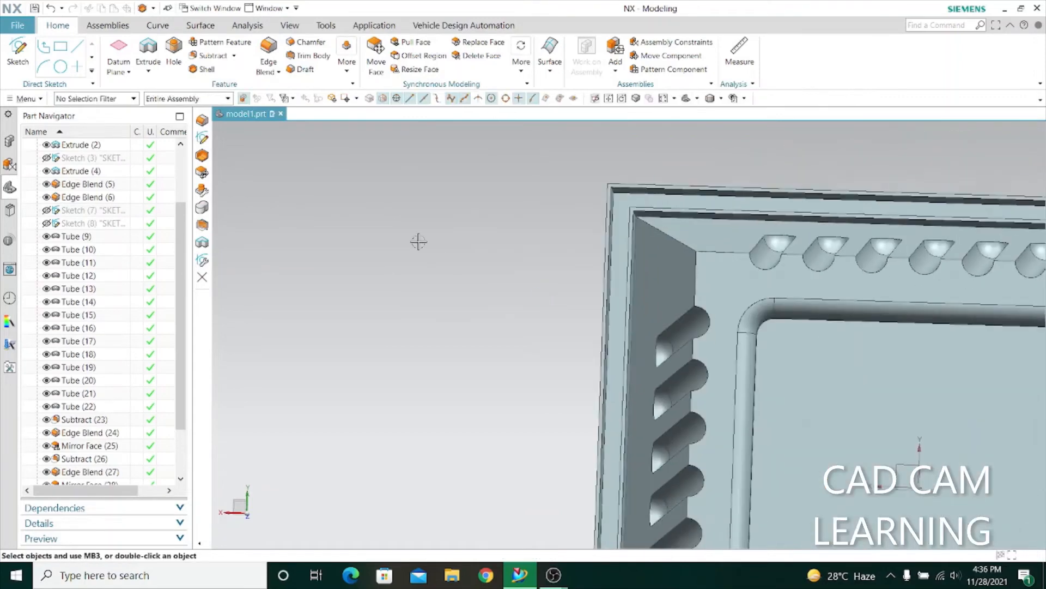
Set up a Replace Face with the four channel-side faces of the shelled frame's inner wall as the original faces
click(478, 43)
scroll(626, 182, down, 6)
middle_drag(628, 185, 634, 165)
scroll(635, 164, up, 9)
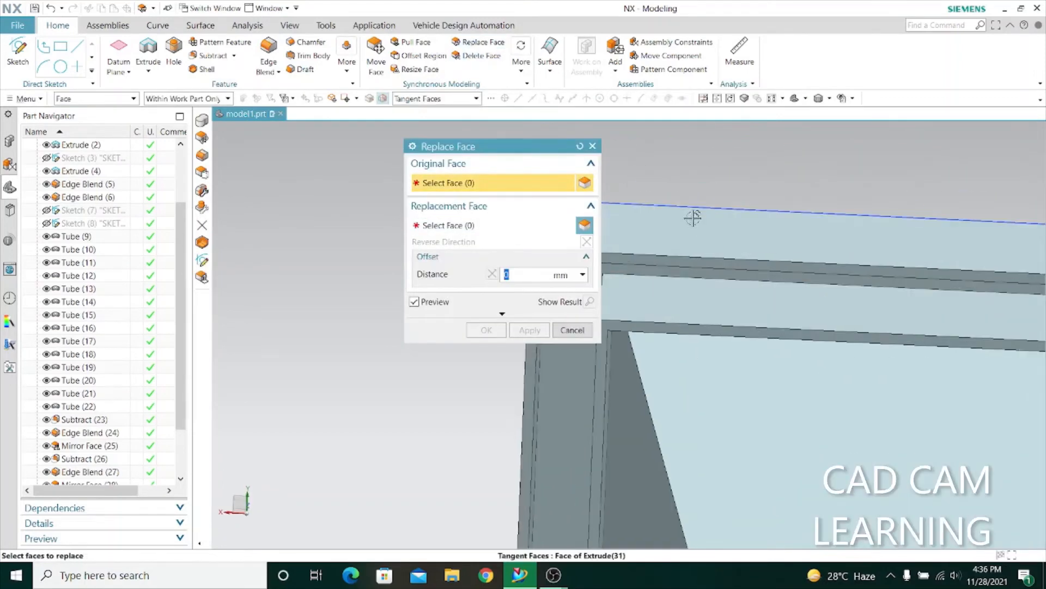
scroll(715, 203, down, 5)
middle_drag(594, 376, 570, 394)
scroll(640, 338, up, 5)
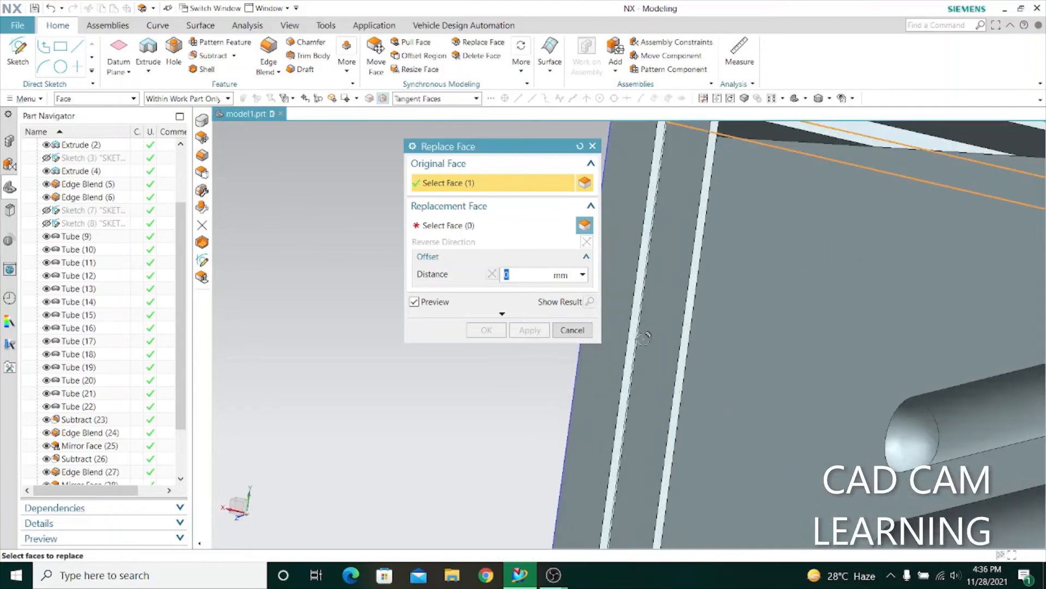
click(656, 261)
scroll(656, 260, down, 1)
scroll(657, 261, down, 5)
middle_drag(527, 436, 950, 358)
scroll(818, 316, up, 5)
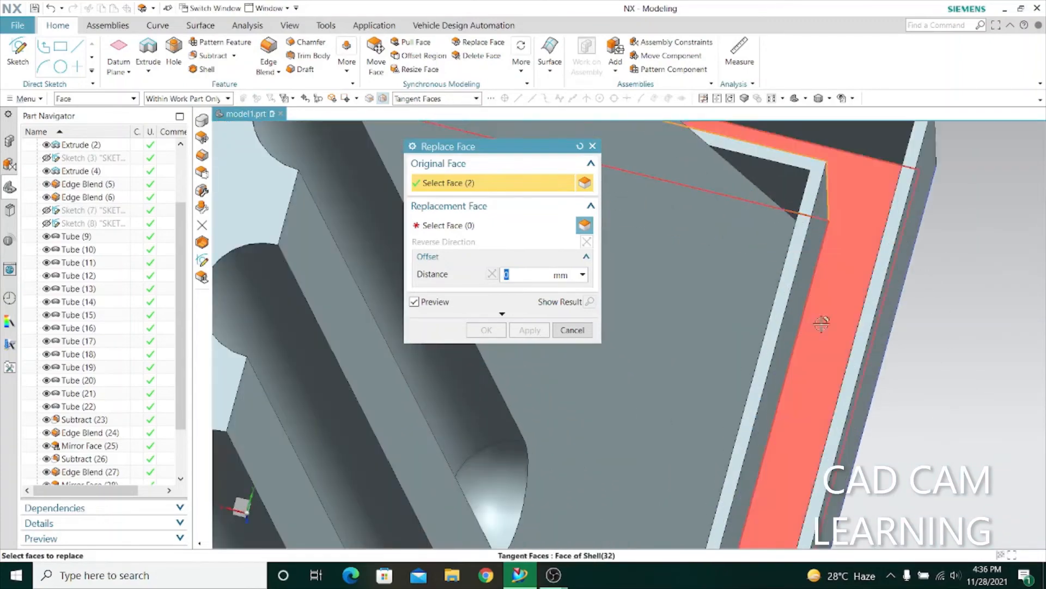
click(805, 308)
scroll(805, 309, down, 5)
middle_drag(805, 308, 665, 327)
scroll(701, 244, up, 5)
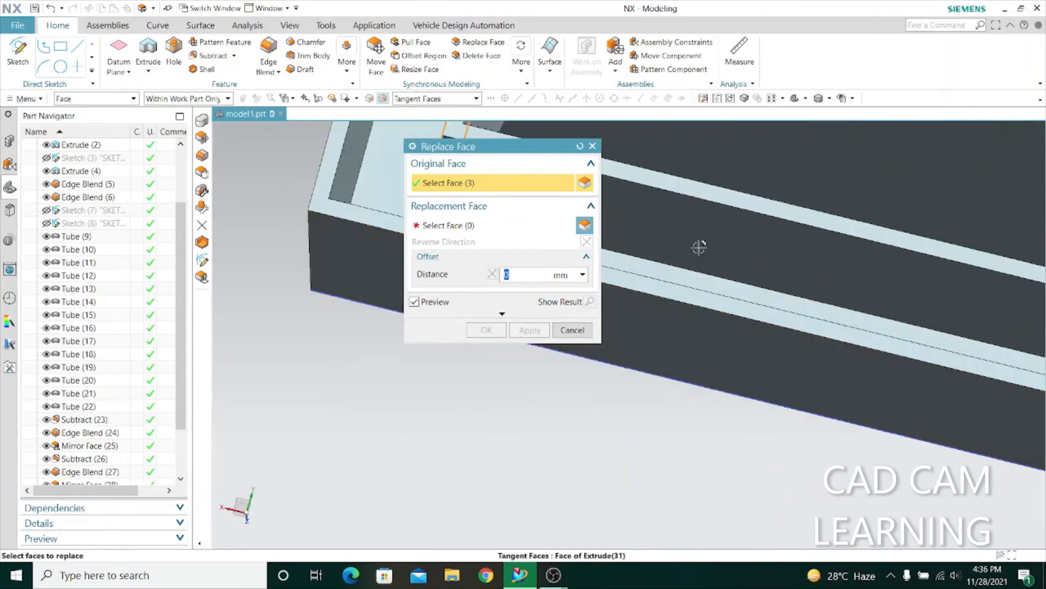
click(765, 327)
scroll(703, 368, down, 5)
Pick the container's four tapered outer side faces as the replacement, at 0 mm offset, and apply the face replacement
click(473, 226)
click(708, 331)
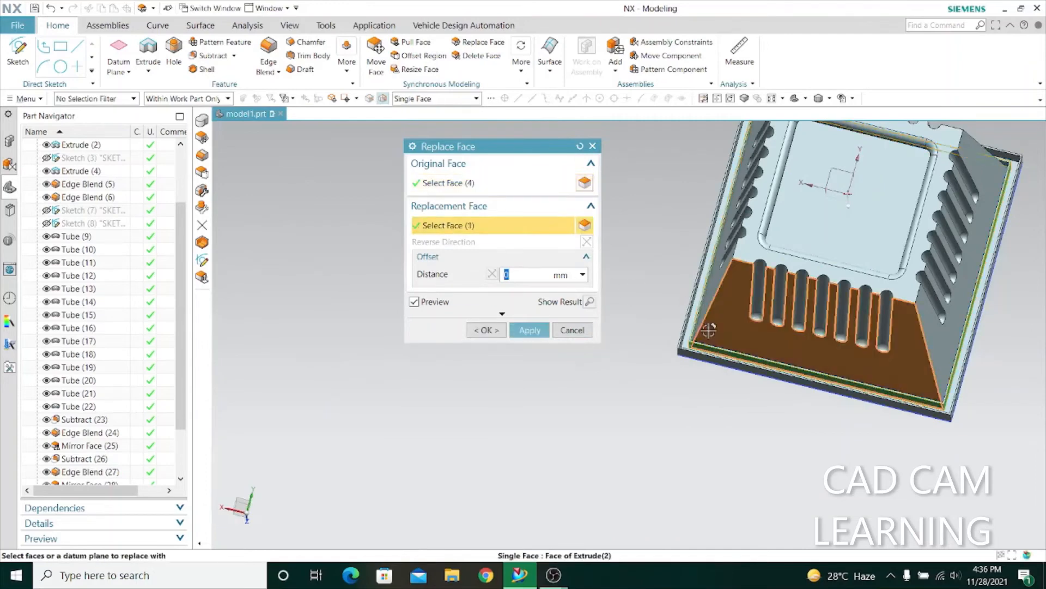
middle_drag(663, 466, 686, 480)
click(718, 324)
middle_drag(689, 420, 619, 407)
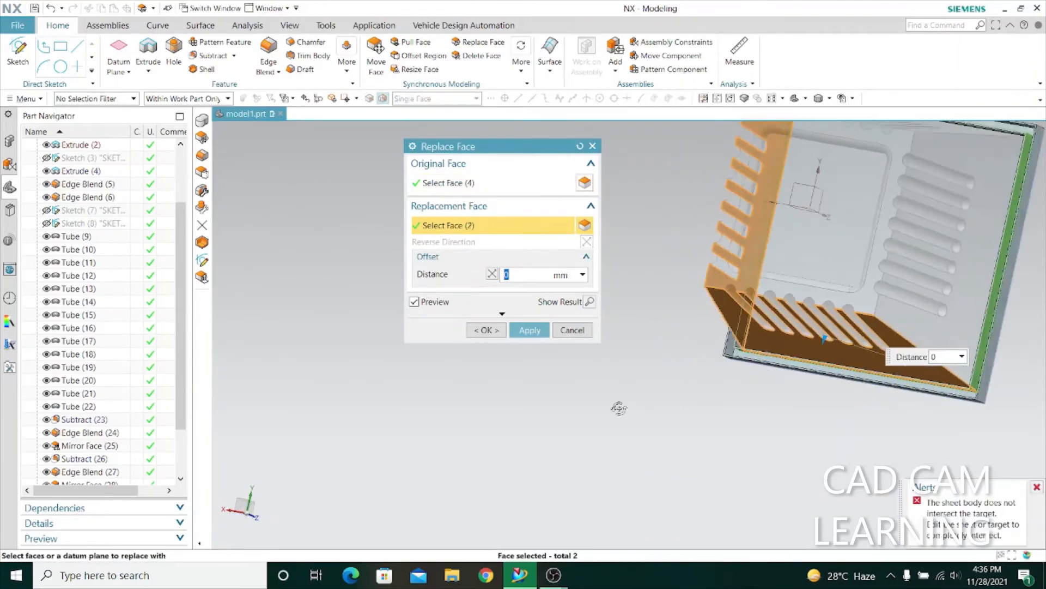
click(955, 319)
middle_drag(650, 447, 658, 371)
click(955, 168)
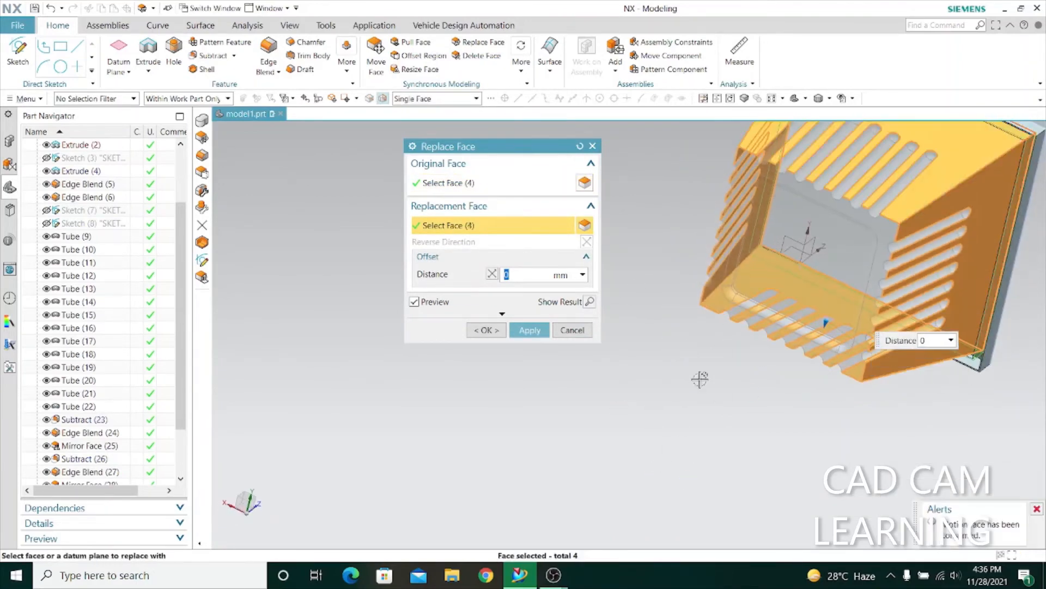
scroll(700, 380, down, 3)
click(539, 335)
click(571, 332)
Hide the container body so that only the square rim frame is displayed
middle_drag(590, 366, 607, 326)
scroll(778, 392, up, 4)
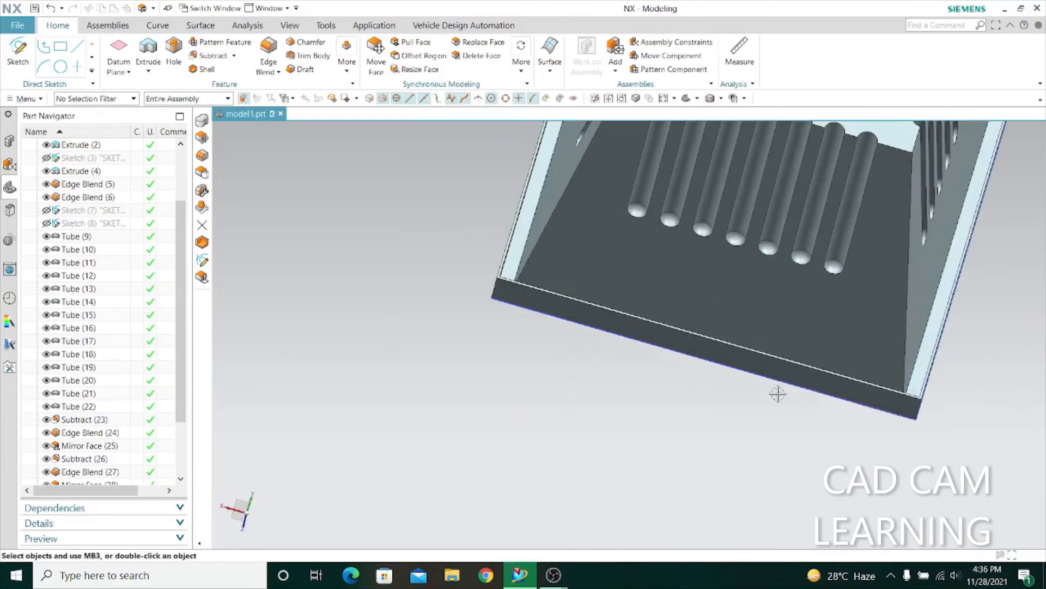
middle_drag(452, 281, 501, 411)
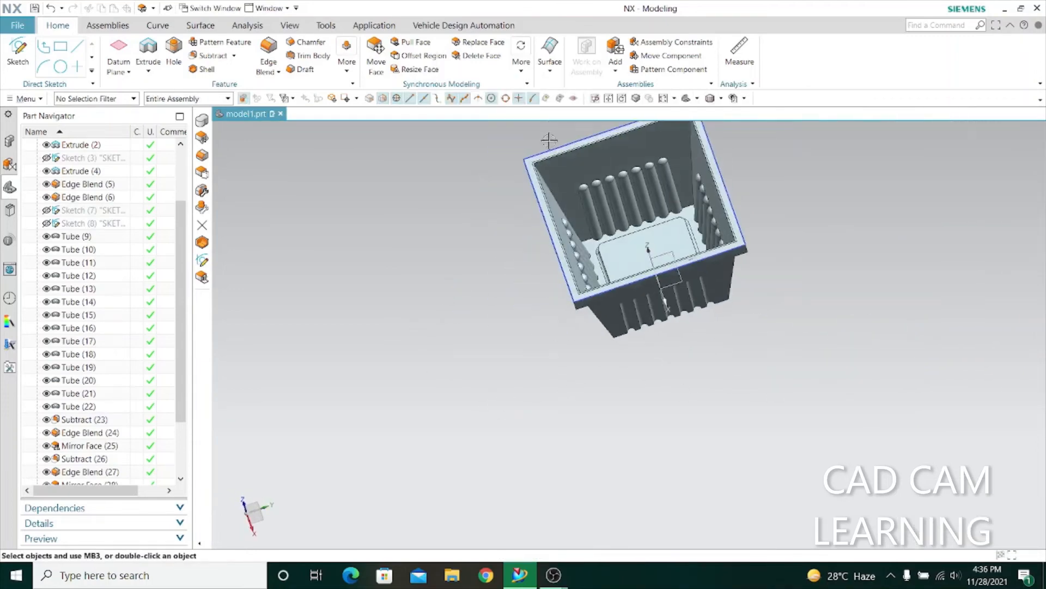
scroll(550, 141, up, 5)
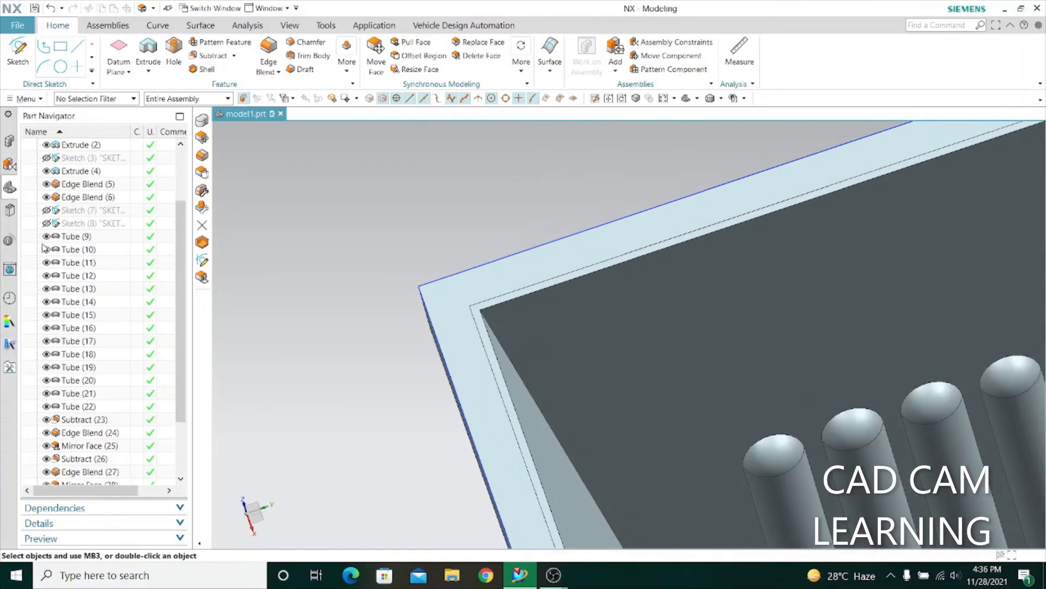
click(48, 171)
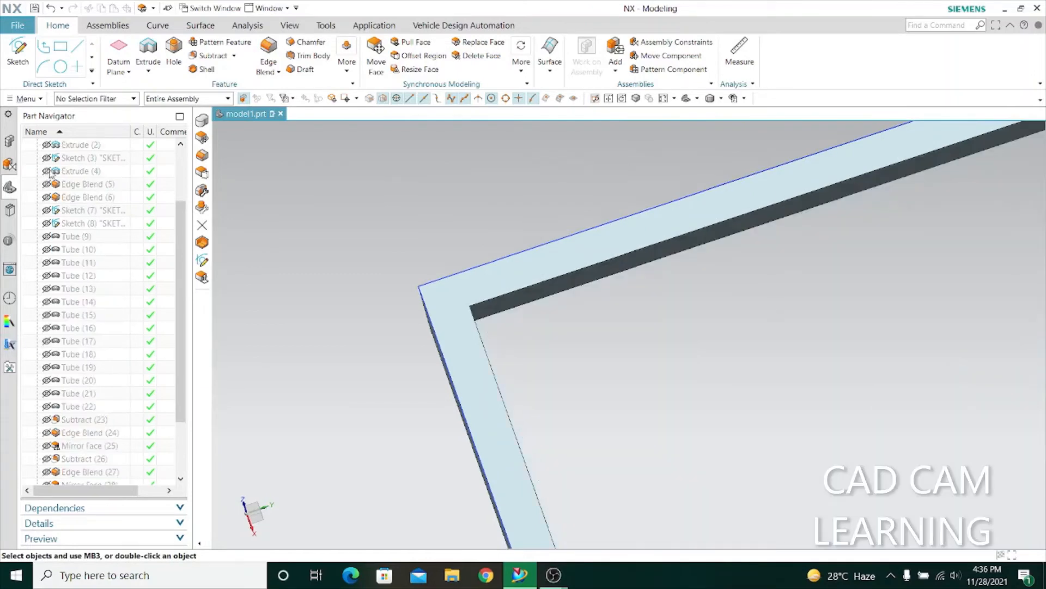
Try an Offset Region on an inner face of the rim frame
click(416, 55)
middle_drag(724, 303, 714, 256)
click(713, 239)
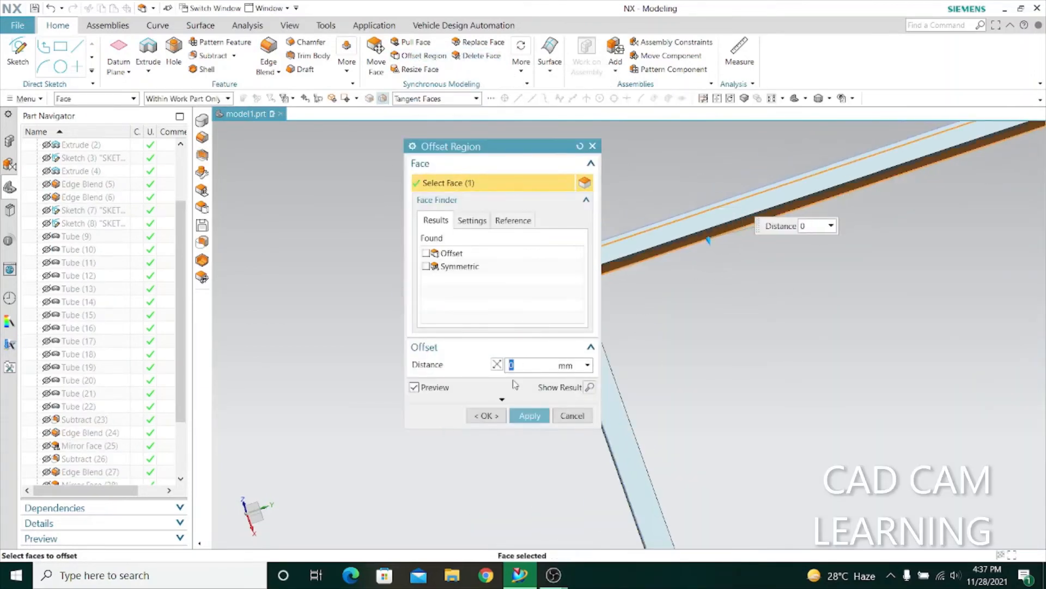
click(530, 414)
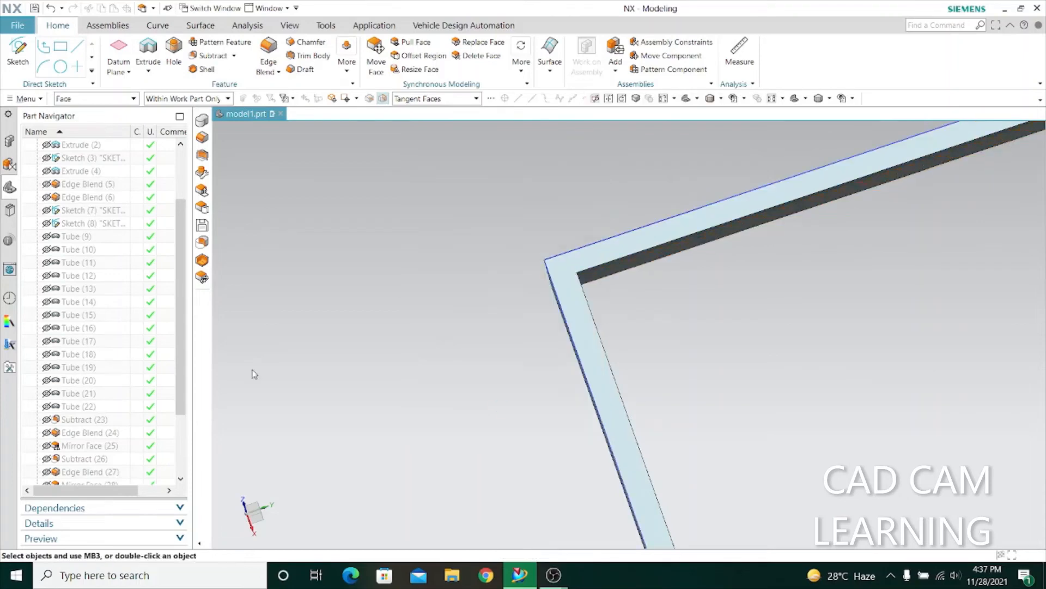
Show the container body again and try to unite it with the rim frame
click(47, 173)
scroll(419, 224, down, 4)
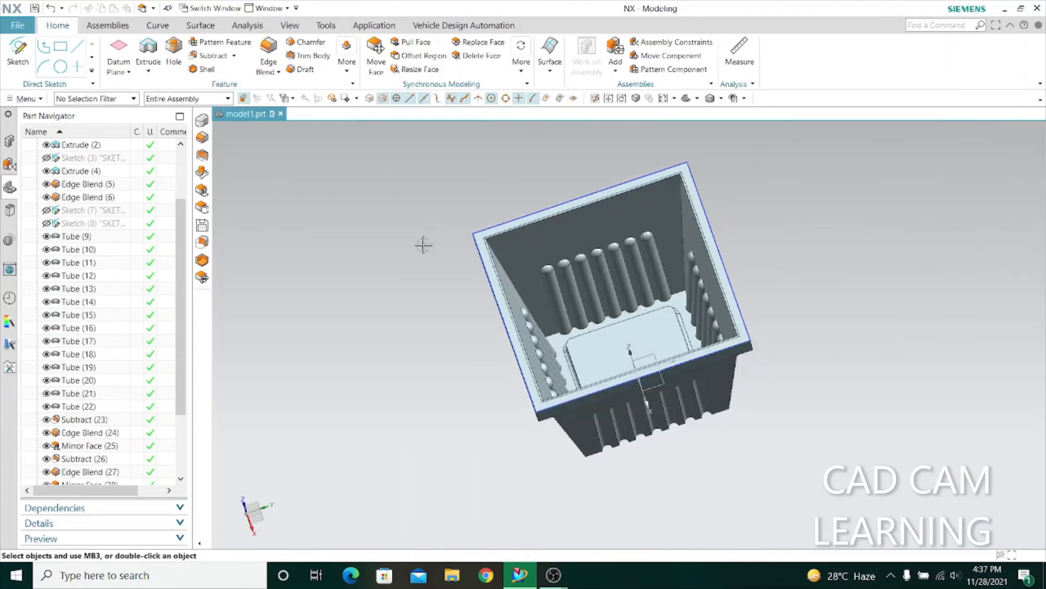
mouse_move(411, 348)
middle_down()
mouse_move(433, 355)
mouse_move(414, 357)
middle_up()
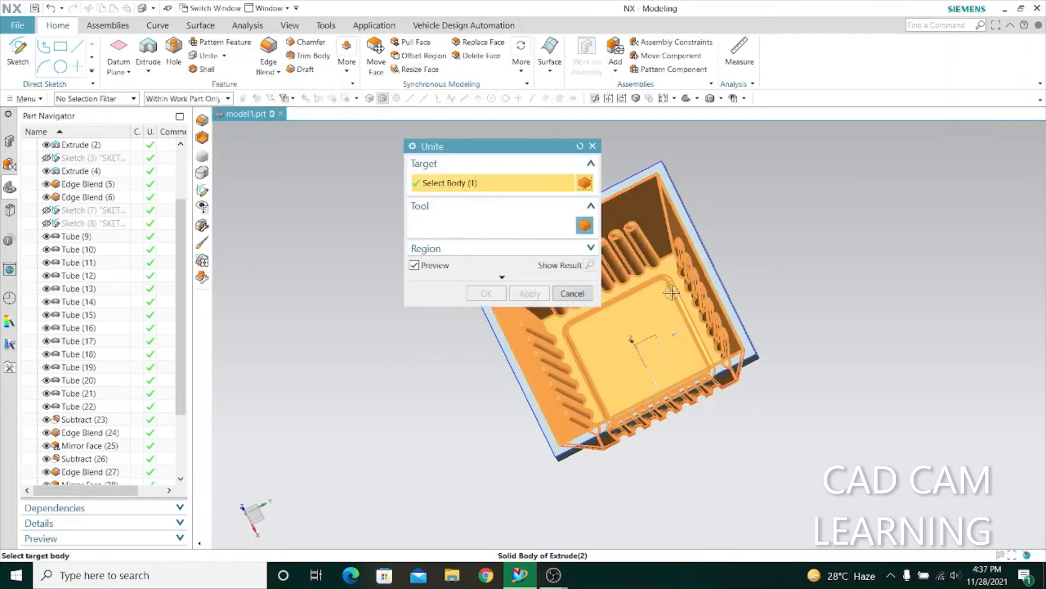
scroll(675, 218, down, 5)
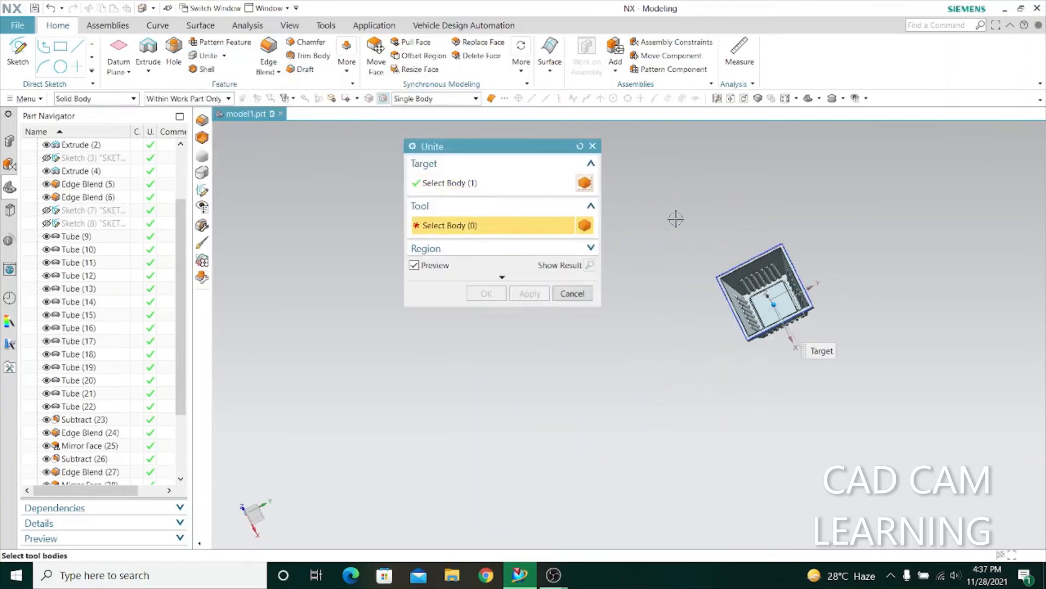
scroll(739, 265, up, 5)
middle_drag(696, 273, 916, 296)
scroll(787, 170, up, 5)
scroll(798, 171, up, 3)
scroll(814, 173, down, 3)
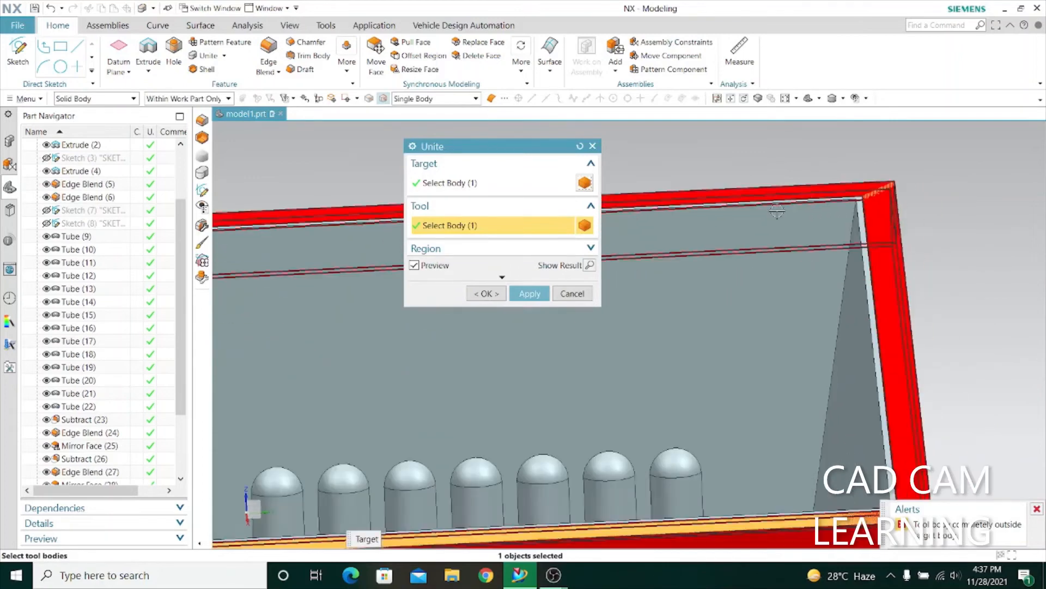
click(573, 294)
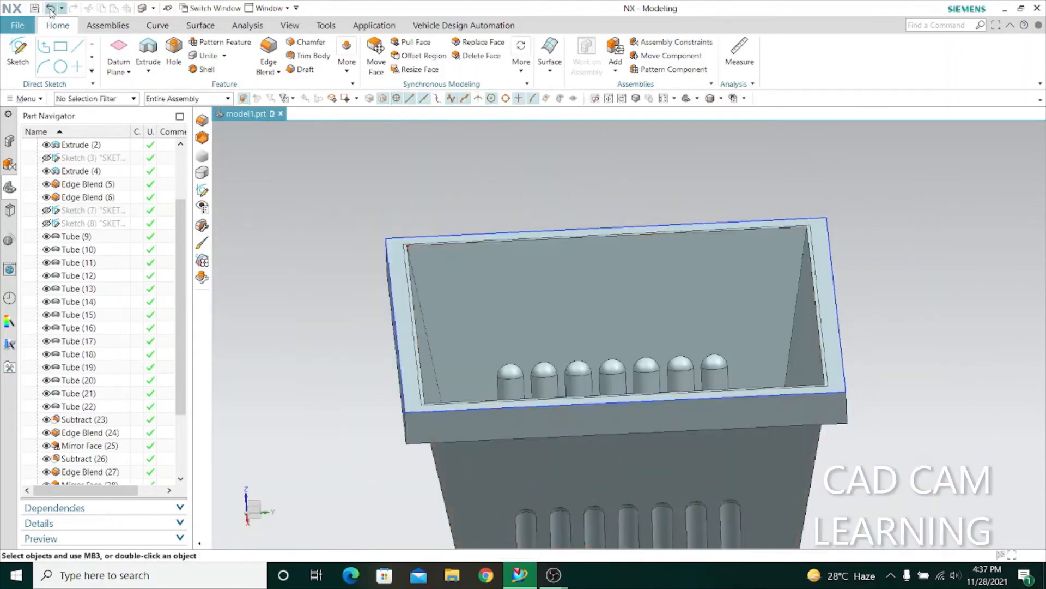
Undo the last changes back to the state with the container body hidden
click(50, 9)
mouse_move(369, 257)
middle_down()
mouse_move(397, 257)
mouse_move(344, 248)
mouse_move(386, 233)
mouse_move(384, 260)
middle_up()
scroll(378, 269, up, 5)
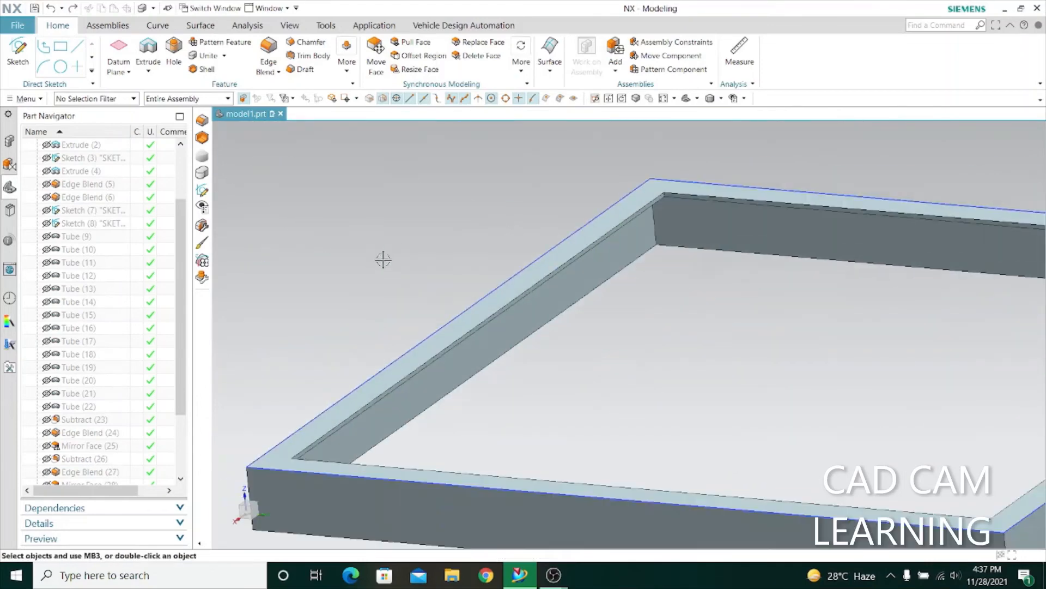
Set up an Offset Region on the four thin inner edge faces along the top of the rim frame
click(423, 55)
scroll(669, 207, up, 3)
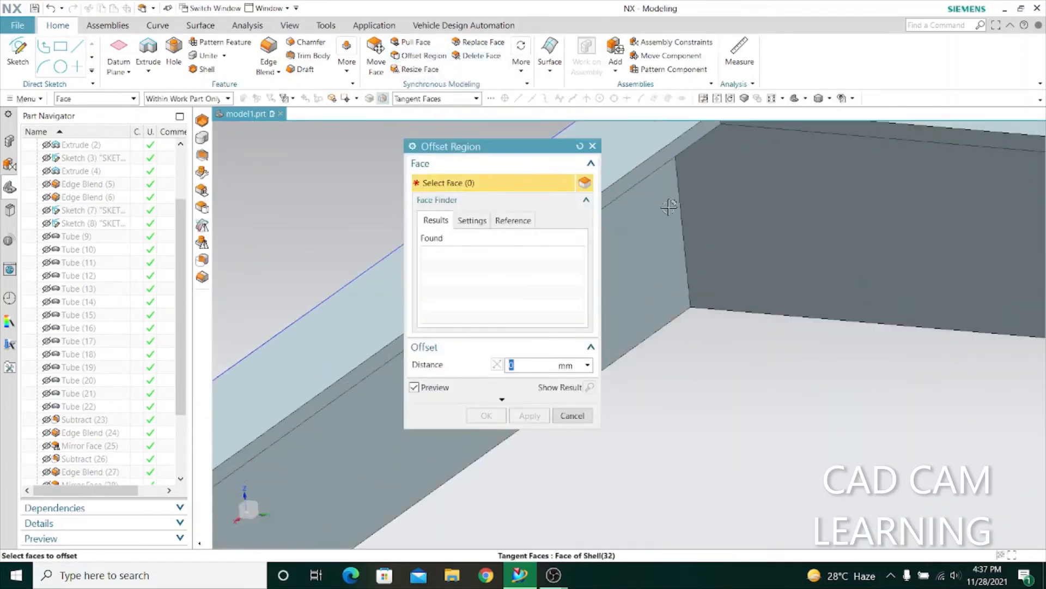
click(662, 159)
click(723, 149)
scroll(682, 181, down, 6)
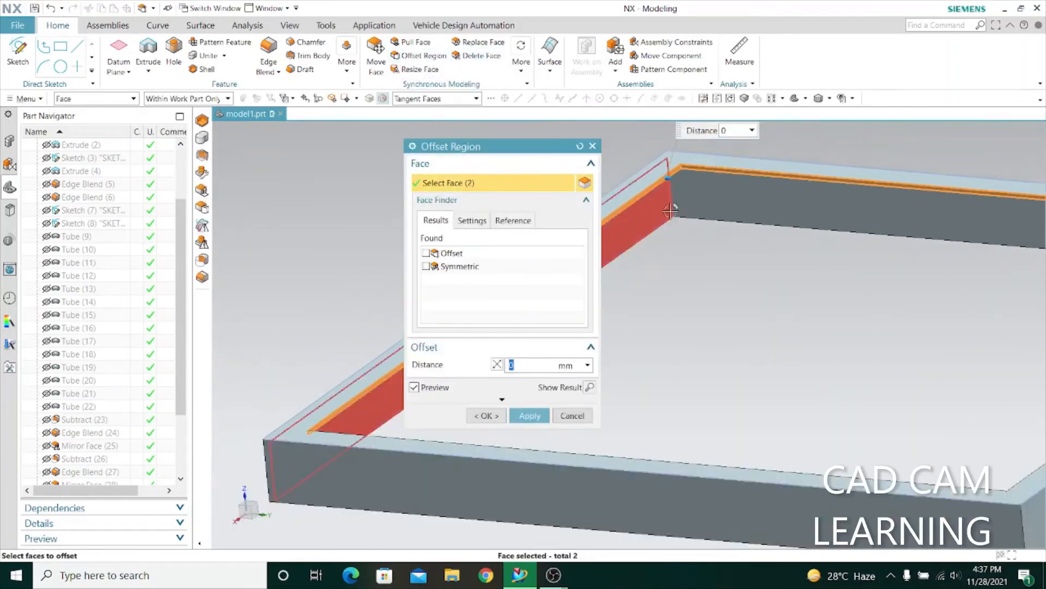
middle_drag(741, 248, 747, 211)
scroll(721, 156, up, 3)
scroll(722, 155, up, 3)
click(670, 180)
scroll(668, 181, down, 6)
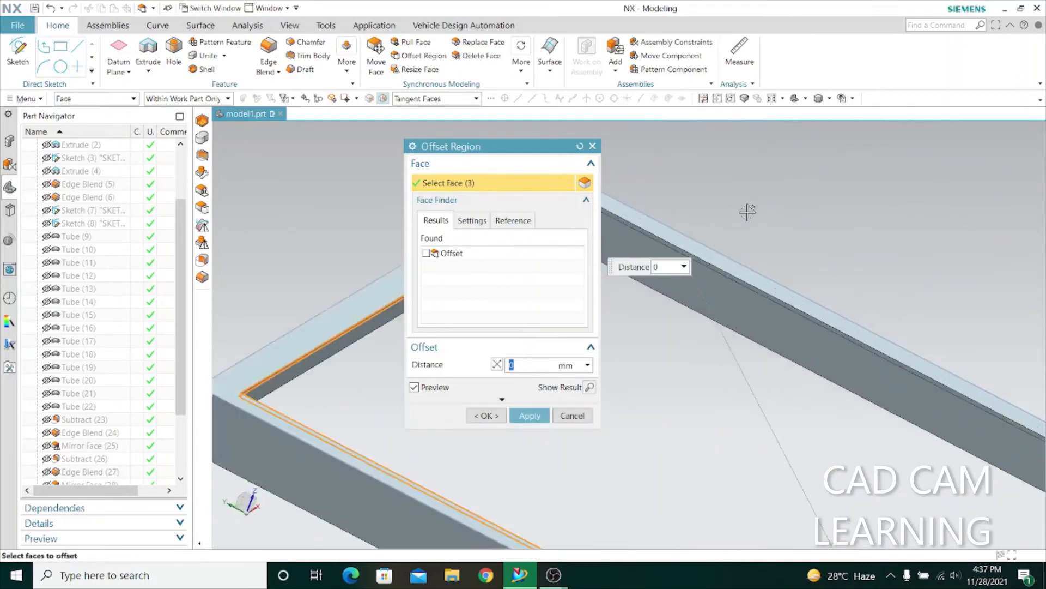
scroll(706, 305, up, 3)
click(704, 315)
scroll(710, 299, down, 4)
Set the offset distance to 1 mm and apply it to the frame's four thin inner edge faces
drag(504, 149, 294, 131)
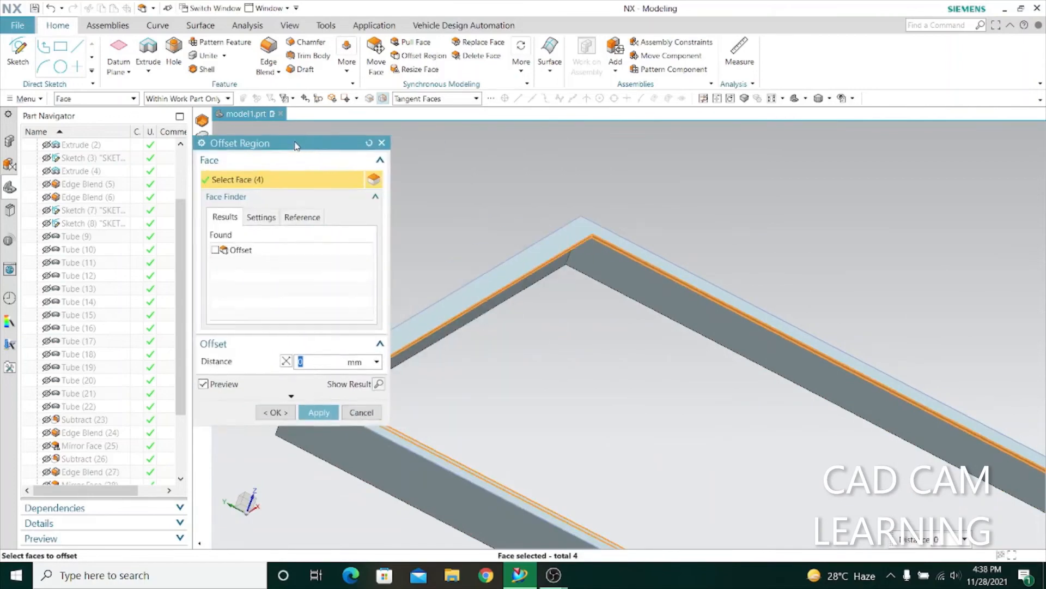
scroll(540, 210, down, 4)
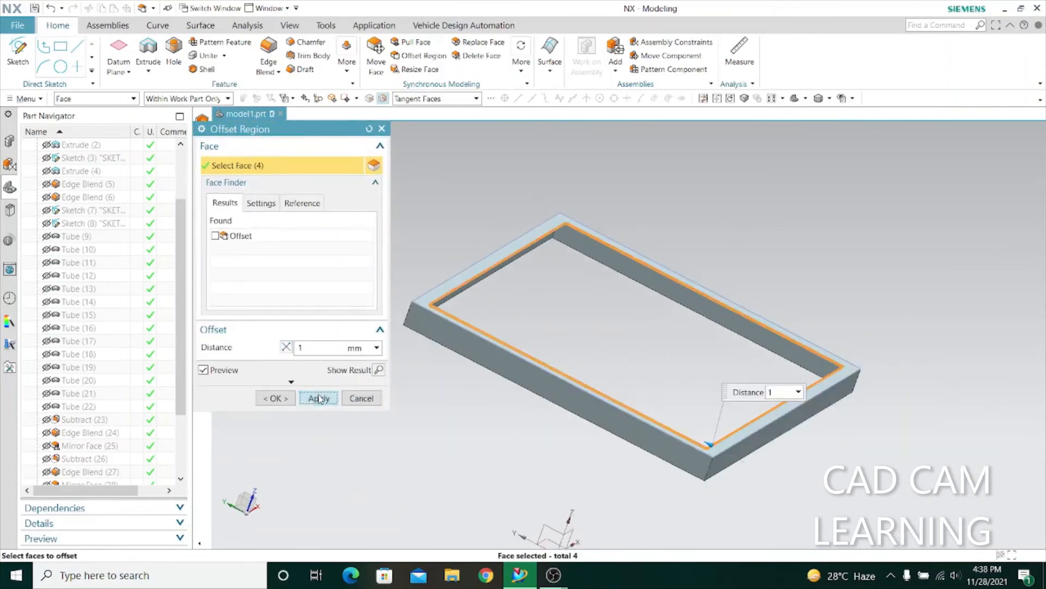
click(361, 399)
Show the container body again and unite it as the target with the rim frame as the tool
click(48, 170)
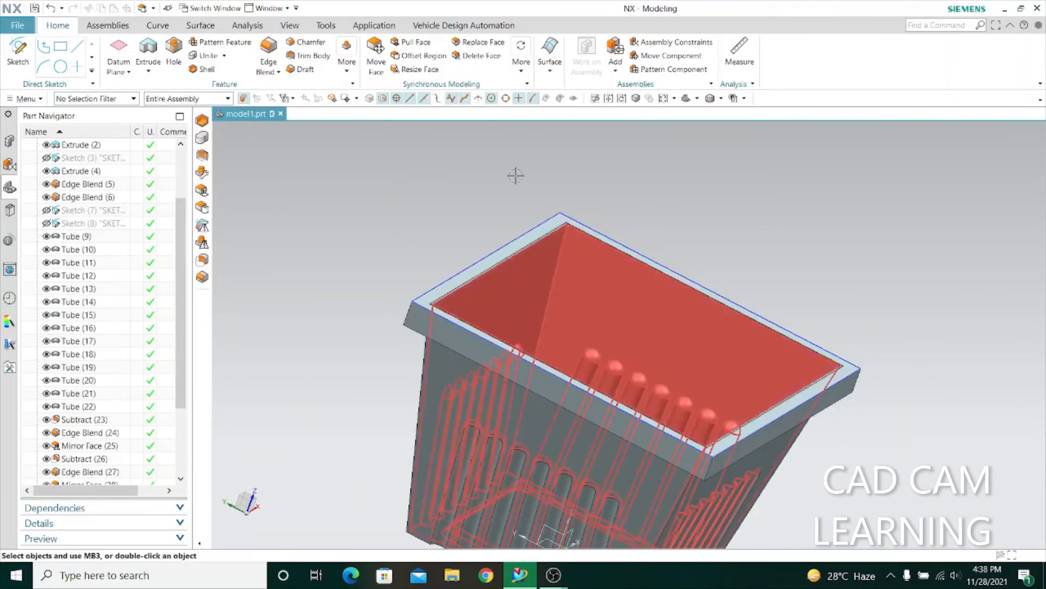
click(208, 56)
click(721, 324)
scroll(749, 231, down, 4)
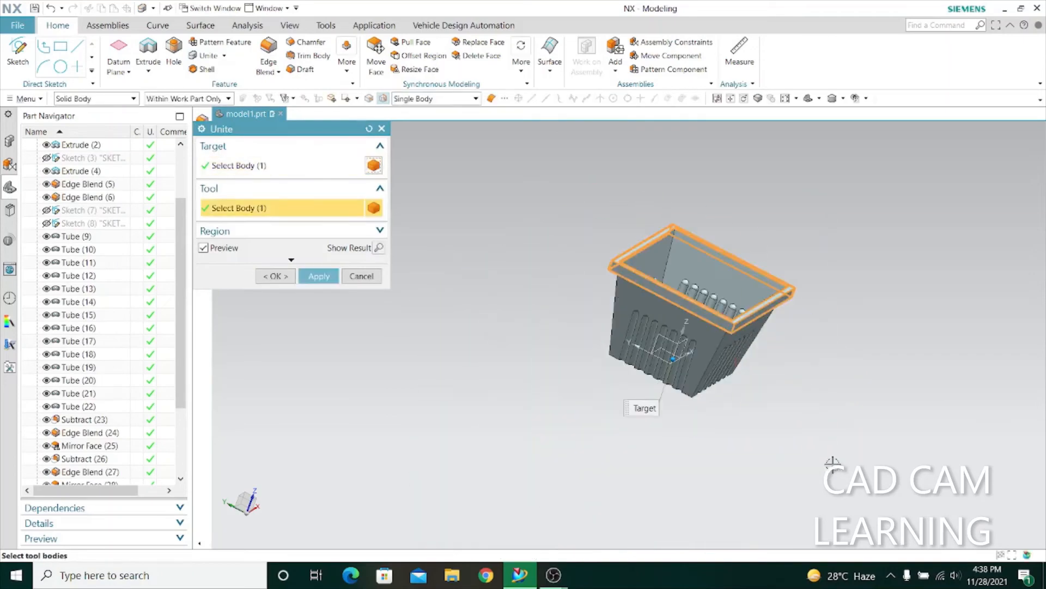
click(362, 276)
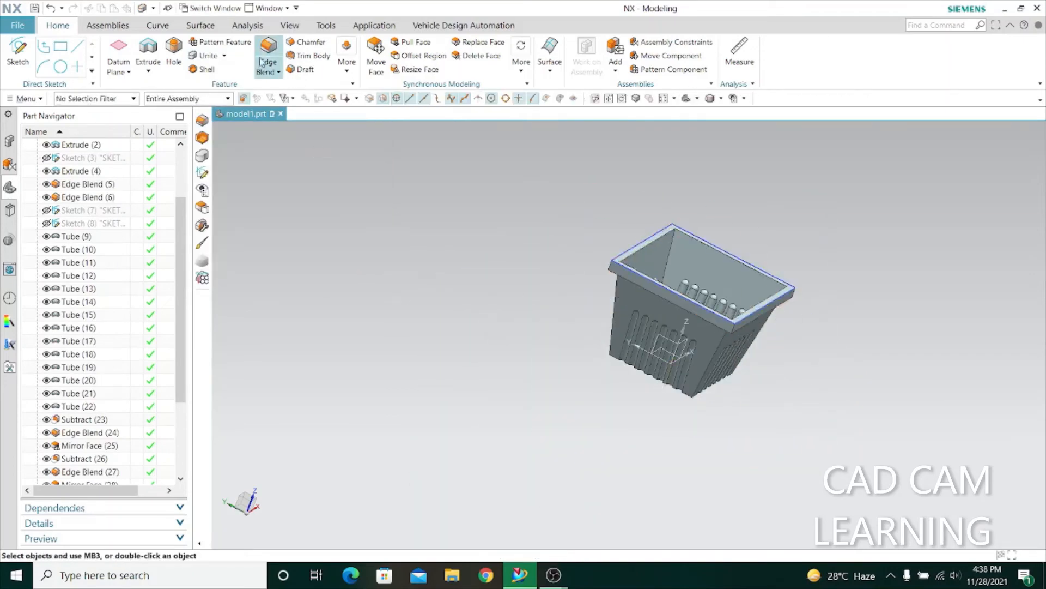
Blend the container's four slanted inner corner edges with a circular 15 mm radius
middle_drag(853, 388, 816, 438)
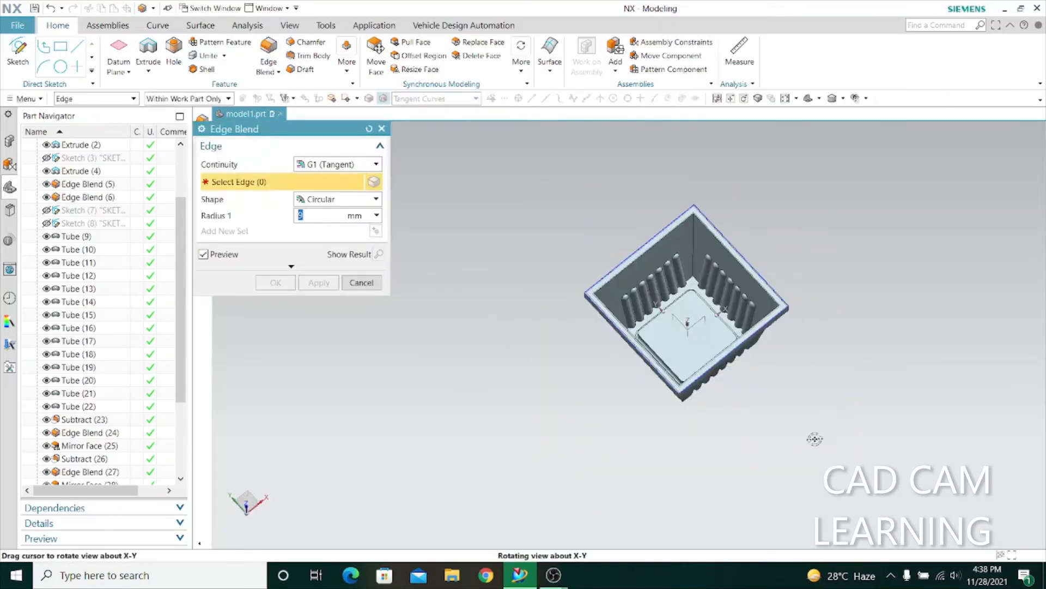
scroll(683, 233, up, 4)
click(688, 242)
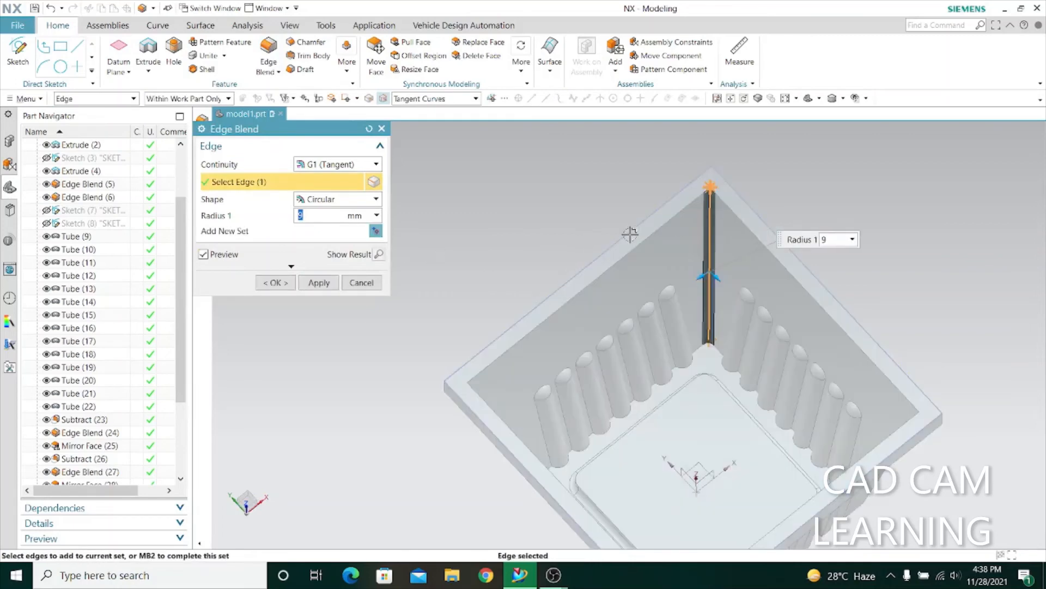
scroll(630, 234, down, 4)
middle_drag(630, 234, 594, 251)
middle_drag(482, 443, 576, 273)
middle_drag(482, 456, 634, 256)
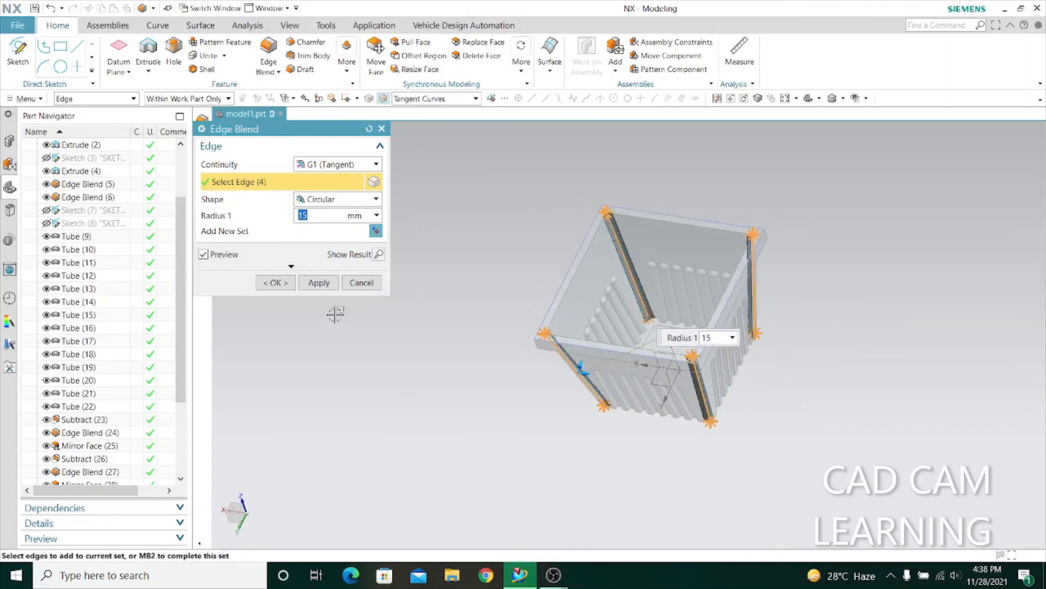
click(319, 283)
Blend the container's remaining four slanted corner edges with a circular 15 mm radius
middle_drag(417, 410, 482, 339)
scroll(462, 407, up, 3)
scroll(483, 347, down, 2)
click(793, 191)
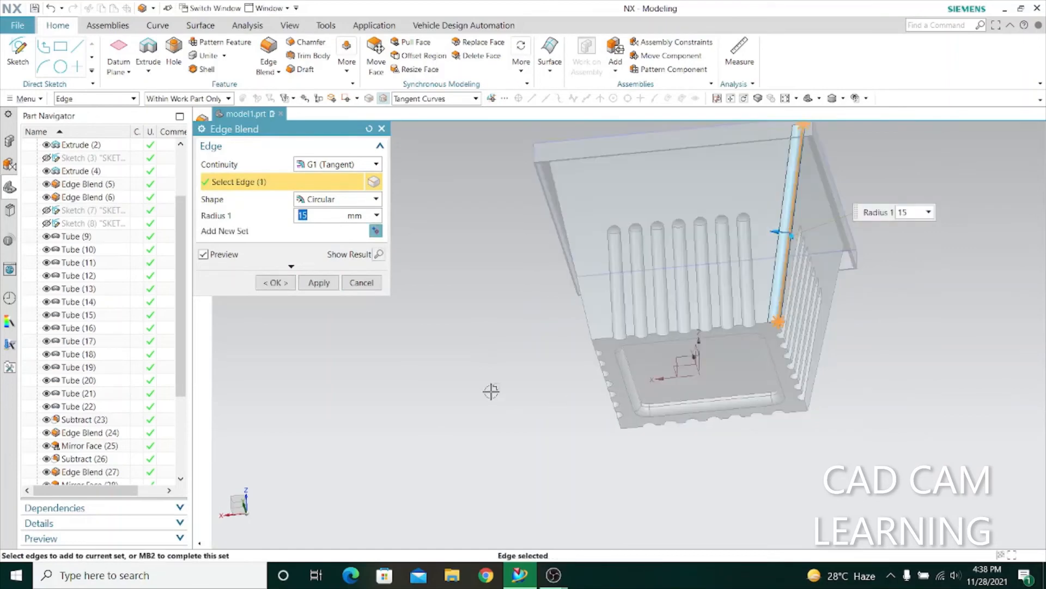
middle_drag(490, 390, 592, 381)
middle_drag(509, 370, 603, 414)
click(644, 385)
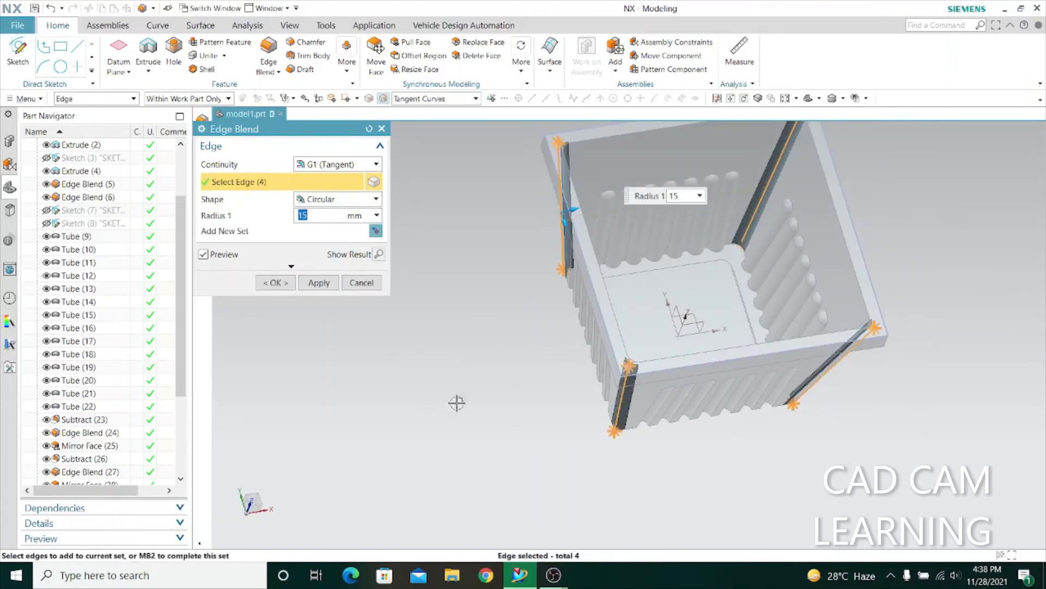
mouse_move(456, 403)
middle_down()
mouse_move(490, 387)
mouse_move(480, 376)
middle_up()
click(321, 282)
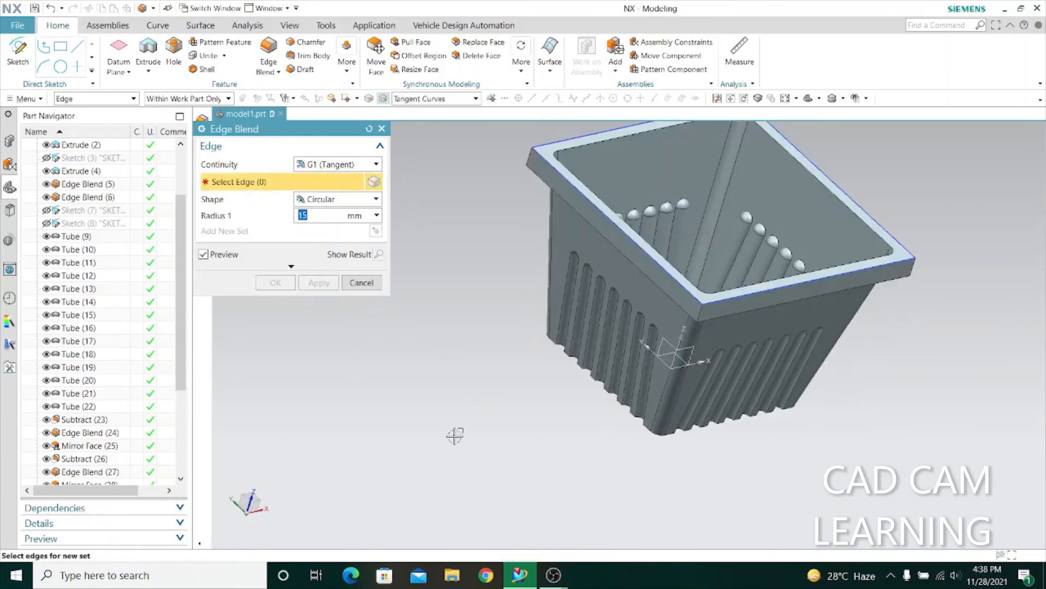
Blend the inner edge loop along the top of the rim with a circular 10 mm radius
middle_drag(455, 435, 422, 462)
click(559, 153)
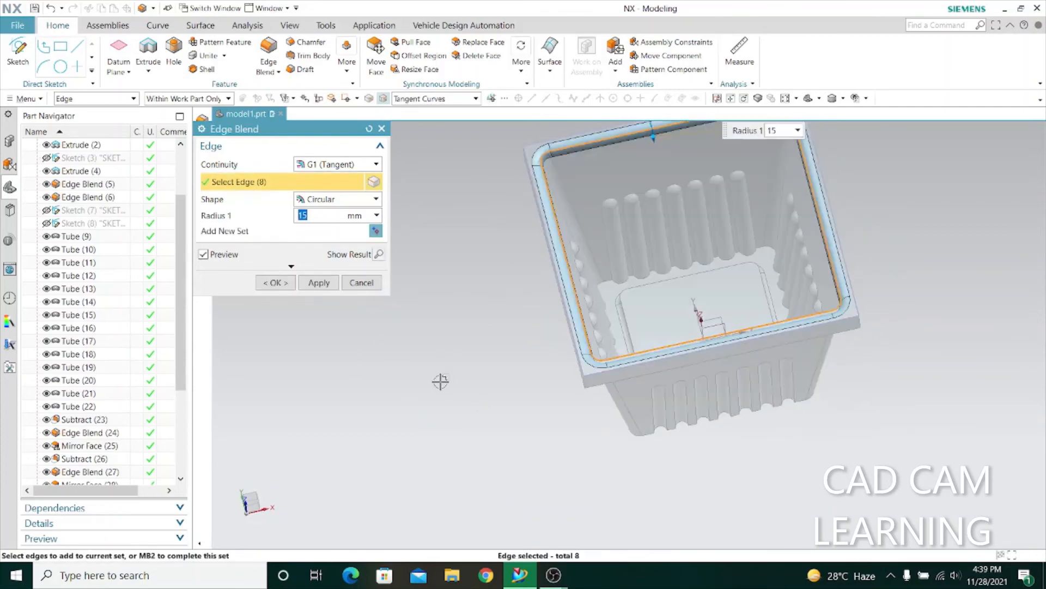
scroll(483, 469, down, 1)
click(320, 283)
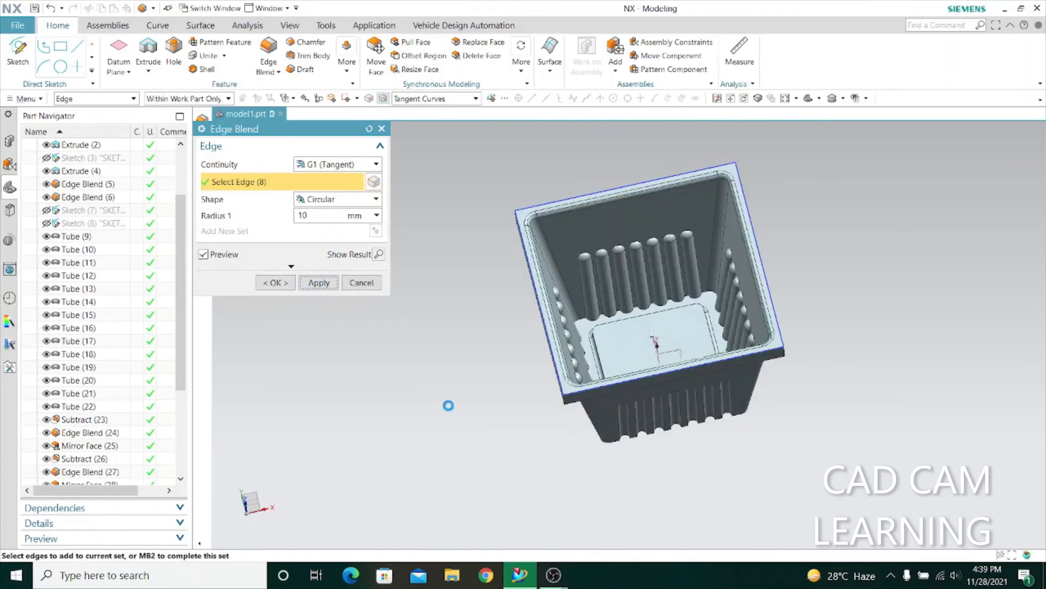
Blend the four outer edges along the top of the rim with a circular 5 mm radius
middle_drag(449, 406, 473, 348)
scroll(531, 236, up, 7)
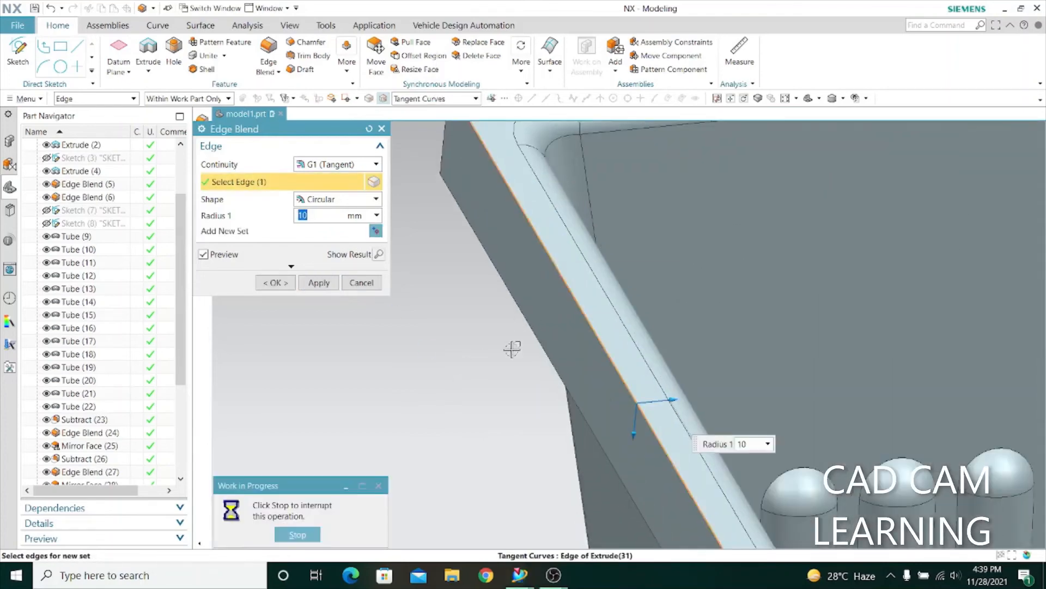
scroll(510, 367, down, 2)
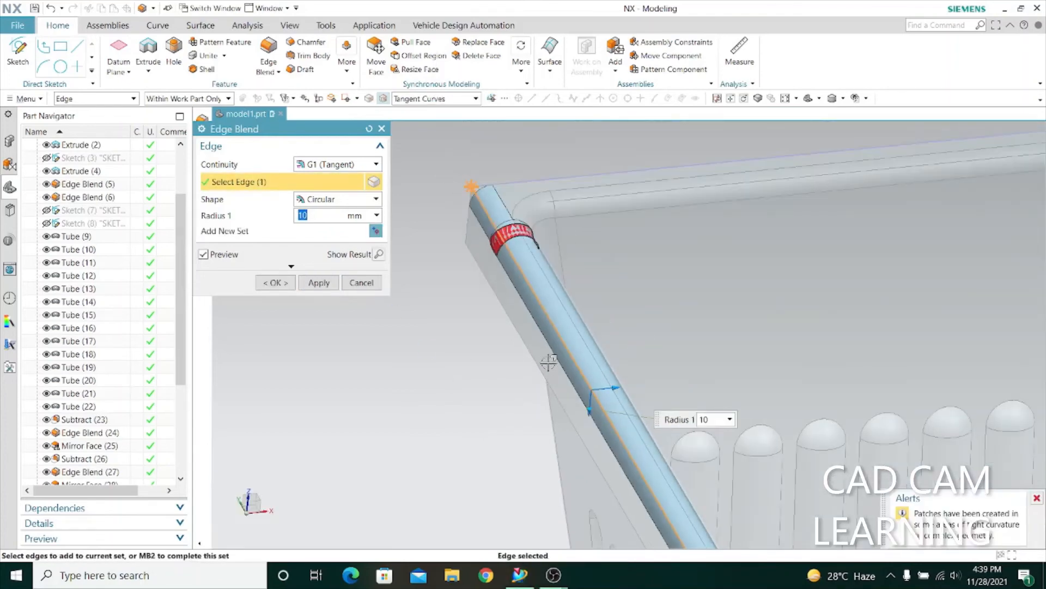
scroll(435, 342, down, 3)
scroll(557, 412, up, 4)
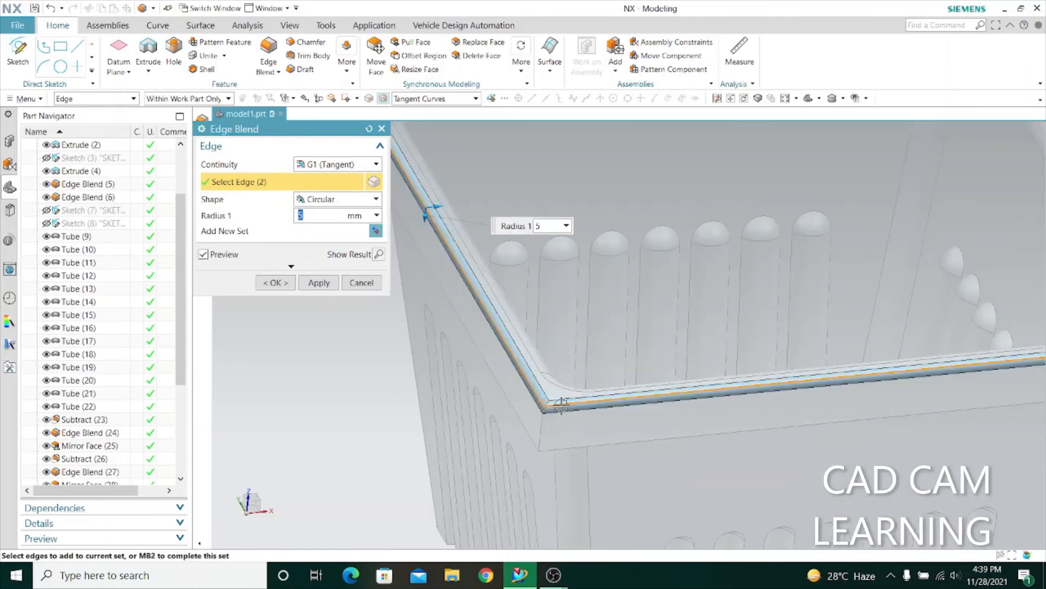
scroll(562, 406, down, 3)
middle_drag(813, 439, 763, 453)
scroll(683, 303, up, 4)
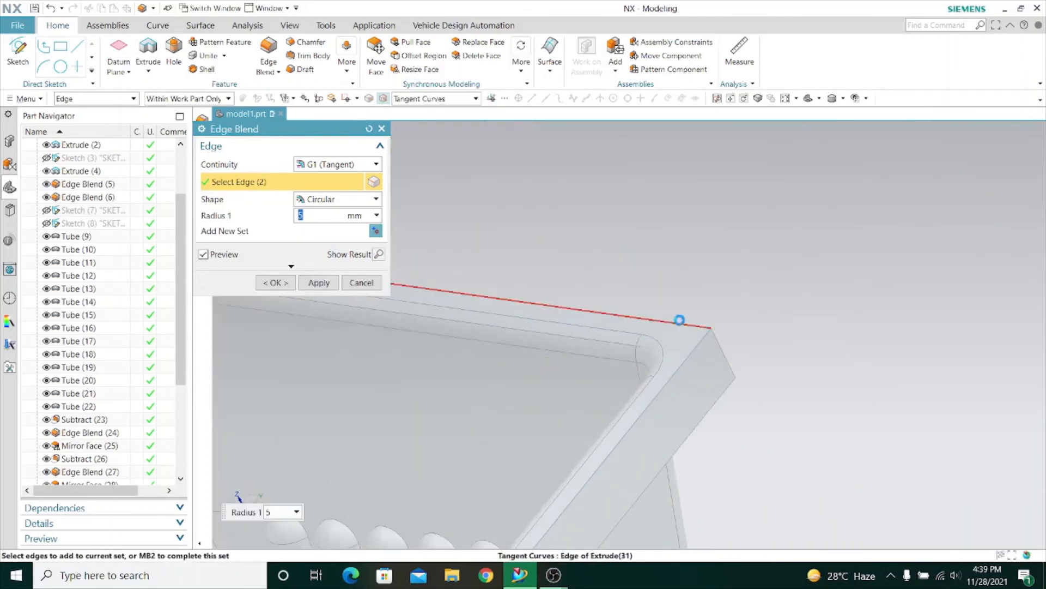
click(684, 364)
scroll(792, 282, down, 5)
scroll(551, 331, up, 3)
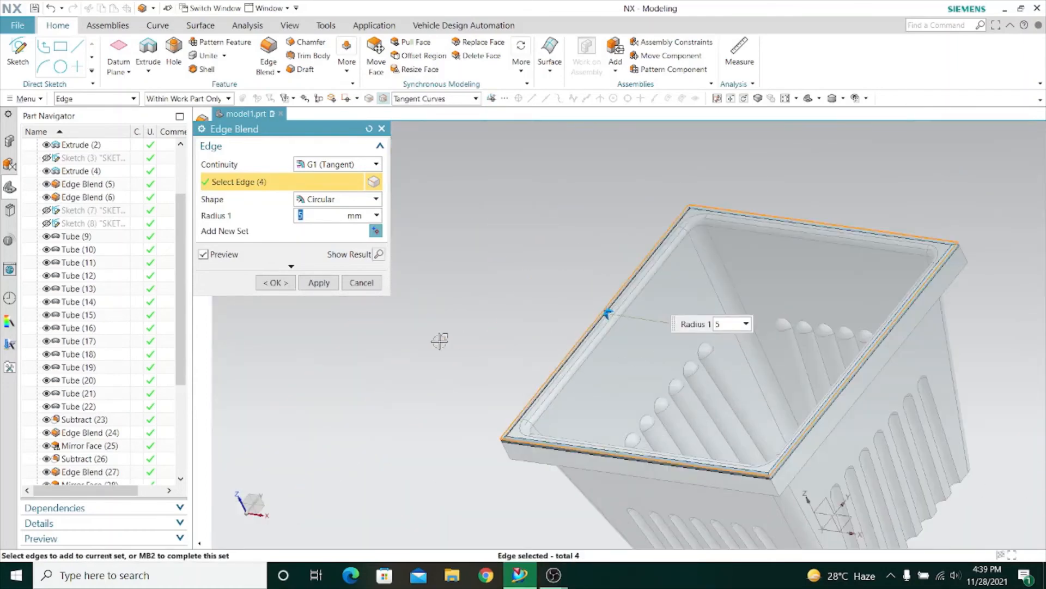
click(321, 284)
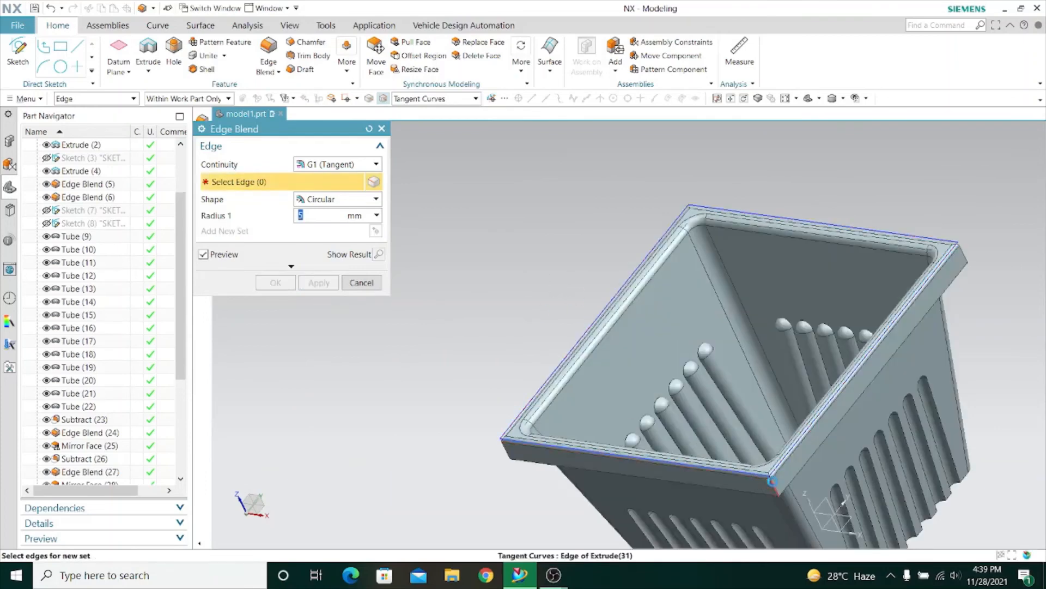
Blend the vertical edges at the rim's four outer corners with a circular 5 mm radius
click(771, 480)
scroll(939, 253, up, 3)
click(942, 256)
scroll(943, 259, down, 3)
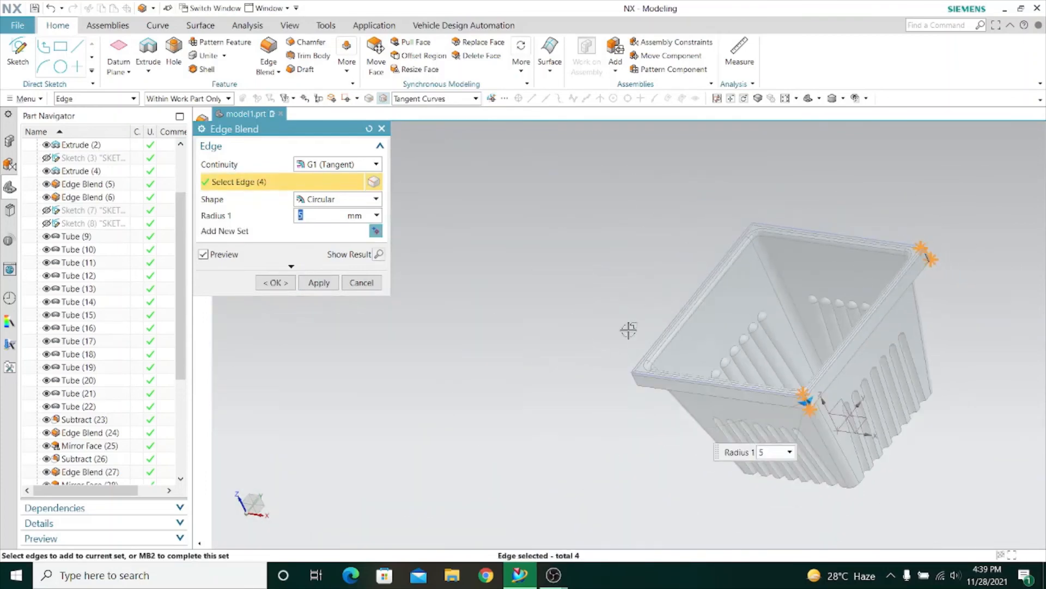
scroll(629, 330, up, 3)
click(677, 342)
scroll(540, 348, down, 3)
middle_drag(505, 350, 519, 351)
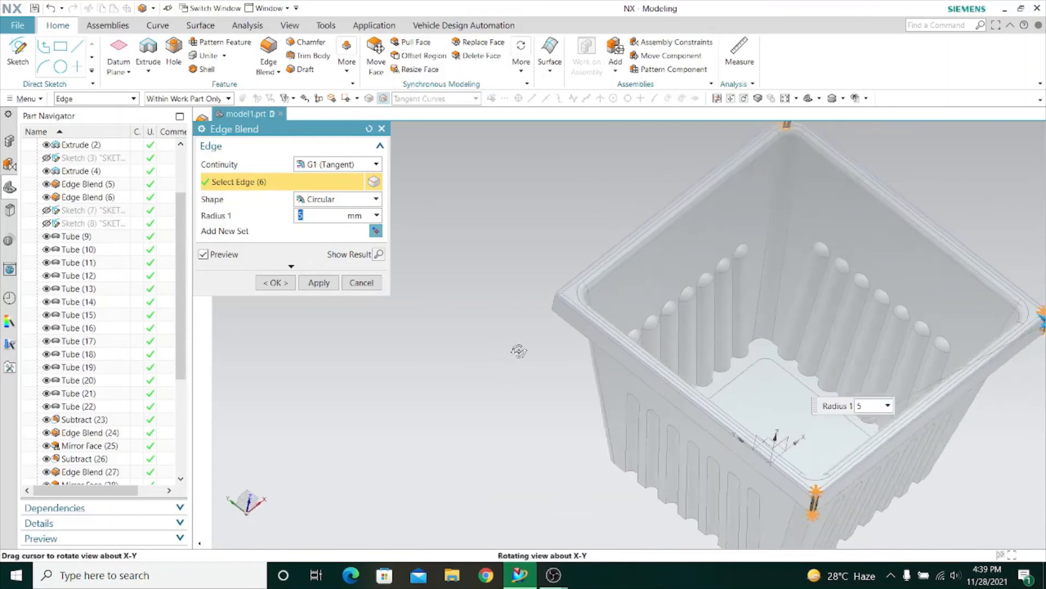
scroll(573, 288, up, 5)
click(318, 282)
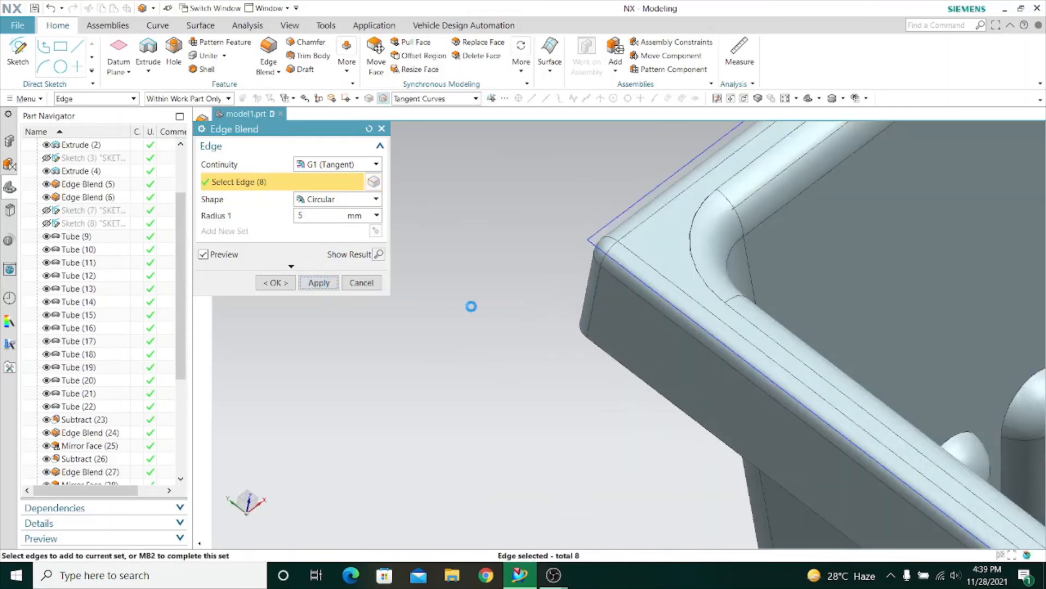
scroll(470, 303, down, 5)
middle_drag(425, 366, 436, 306)
click(349, 283)
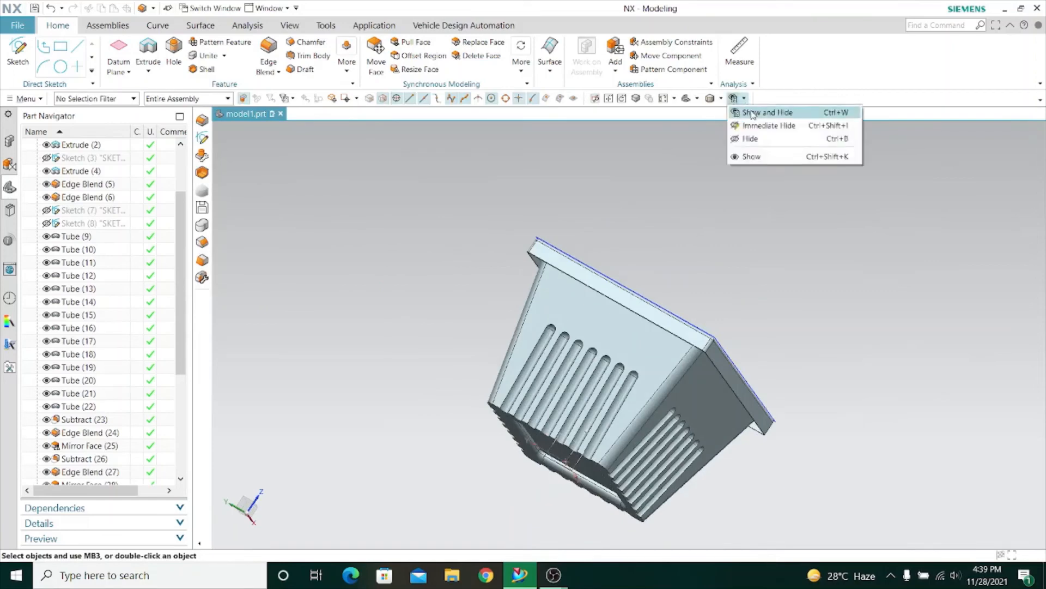
Hide all sketches and display the container shaded without edges
click(751, 113)
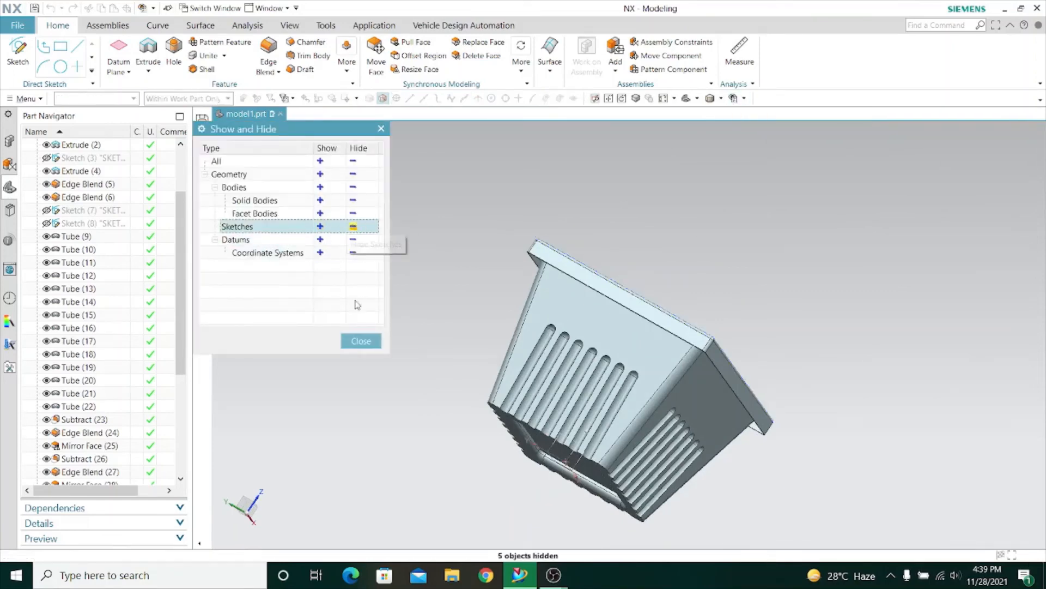
click(361, 341)
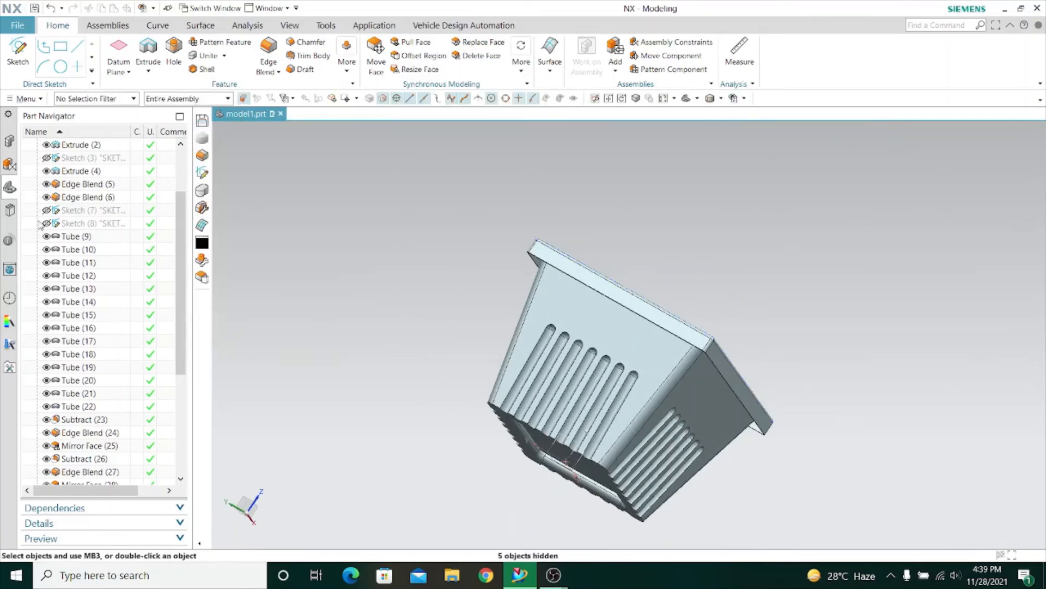
click(721, 98)
click(747, 124)
mouse_move(761, 210)
middle_down()
mouse_move(784, 147)
mouse_move(747, 241)
mouse_move(532, 204)
mouse_move(432, 283)
mouse_move(390, 252)
mouse_move(809, 333)
middle_up()
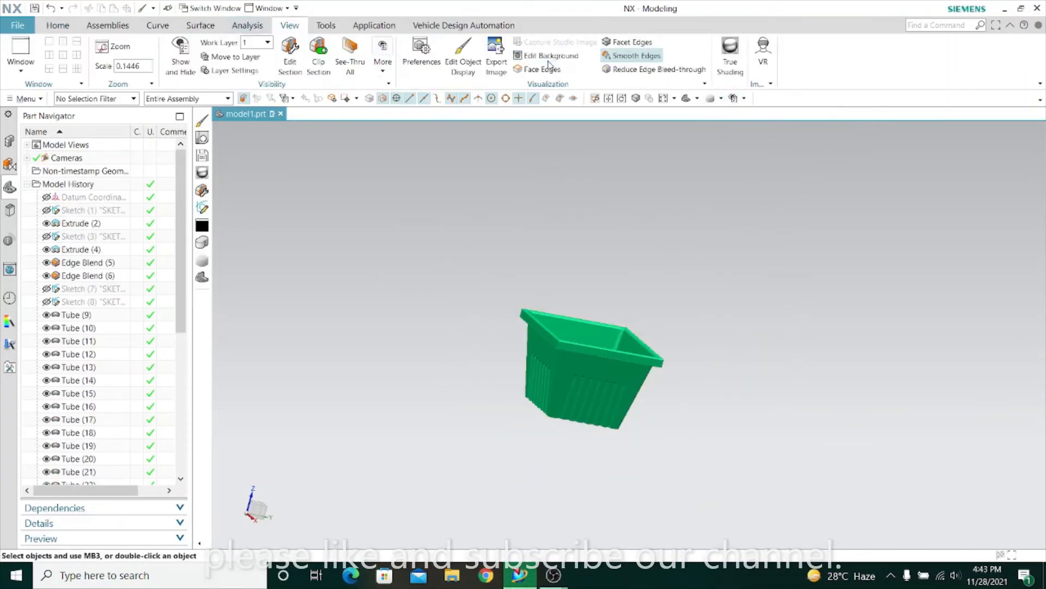
Set both the top and bottom colours of the graduated shaded-view background to black
click(551, 56)
click(367, 185)
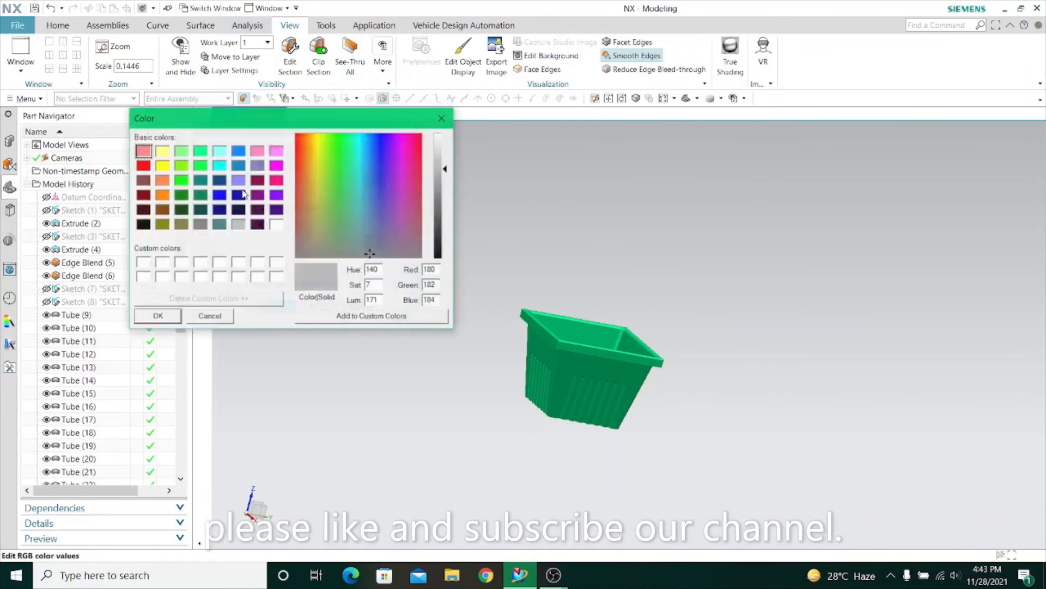
click(143, 224)
click(157, 317)
click(374, 186)
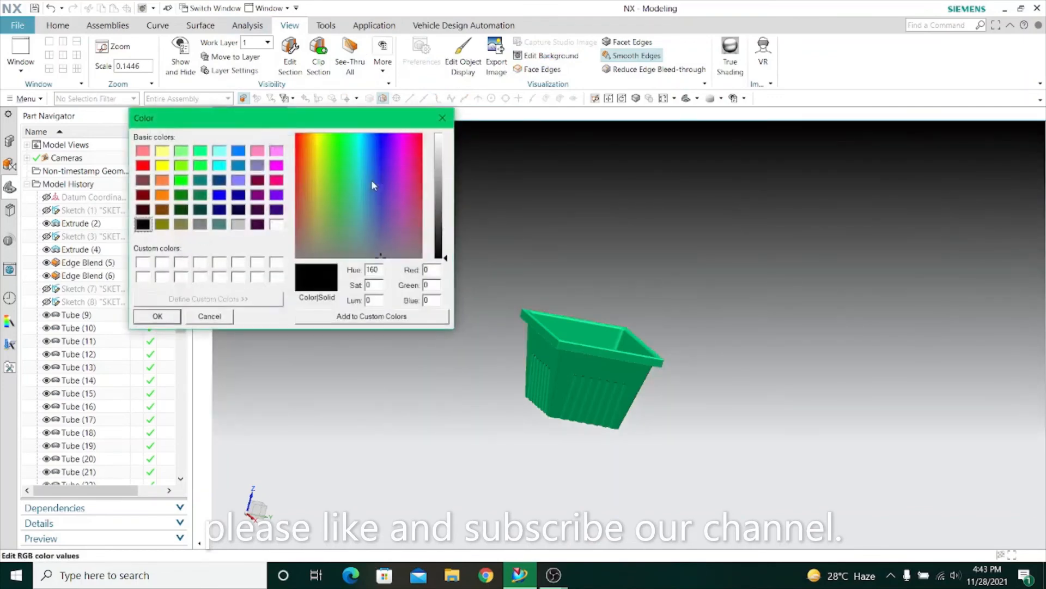
click(157, 316)
click(364, 201)
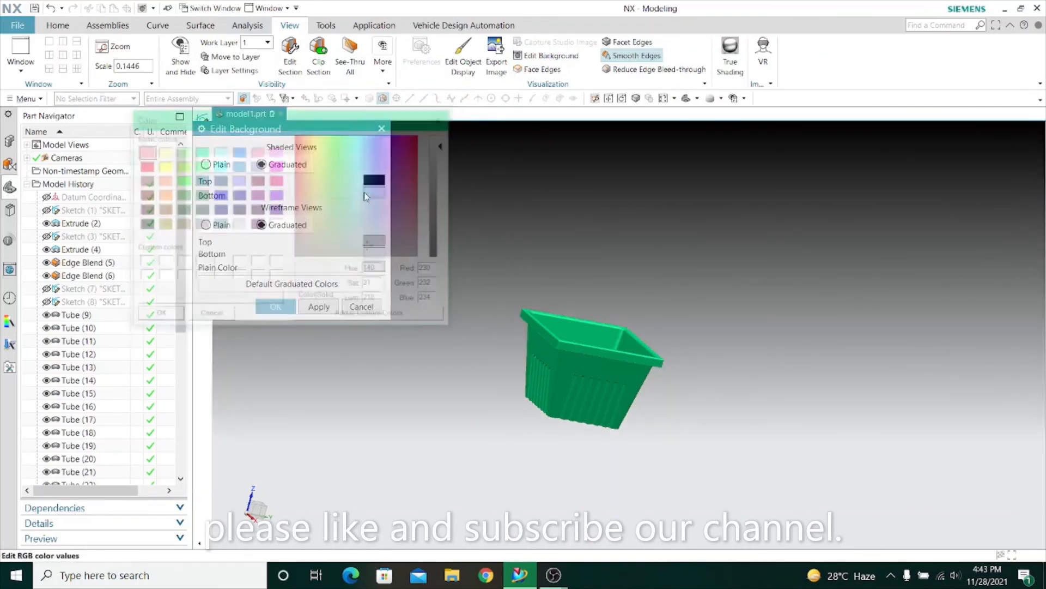
click(157, 317)
click(267, 305)
Section the container with a plane normal to X and examine the wall and rim cross-section
middle_drag(273, 305, 608, 165)
click(707, 113)
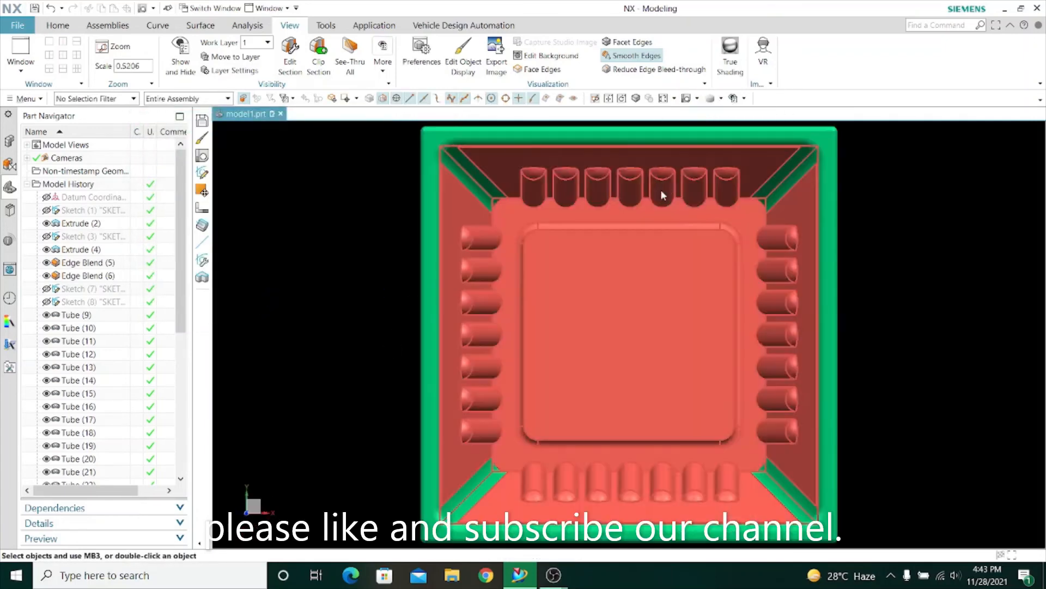
middle_drag(661, 194, 341, 419)
click(290, 58)
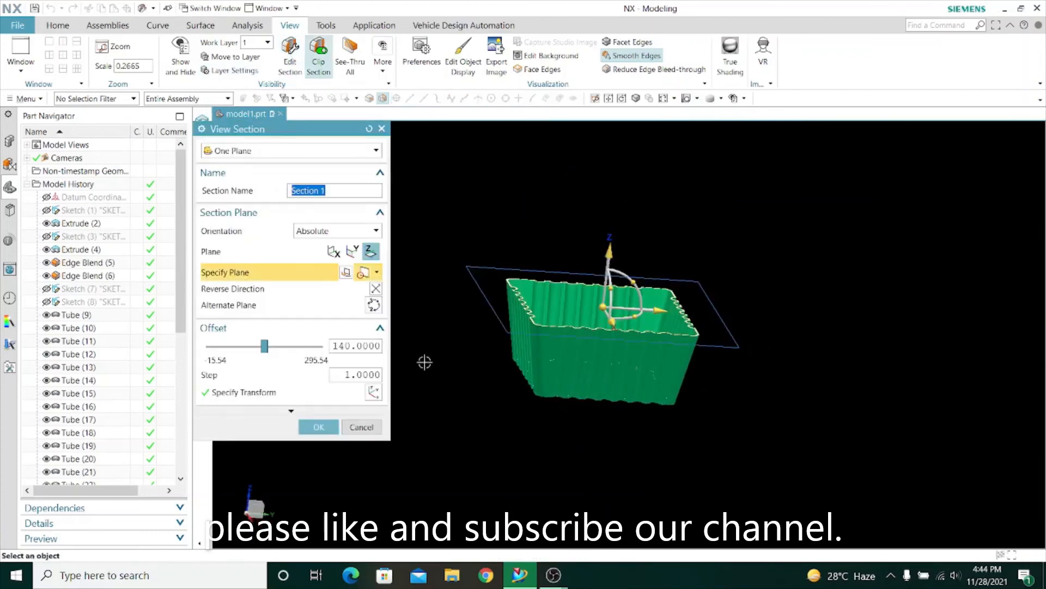
click(333, 251)
middle_drag(507, 409, 588, 392)
scroll(725, 187, up, 3)
scroll(727, 245, up, 2)
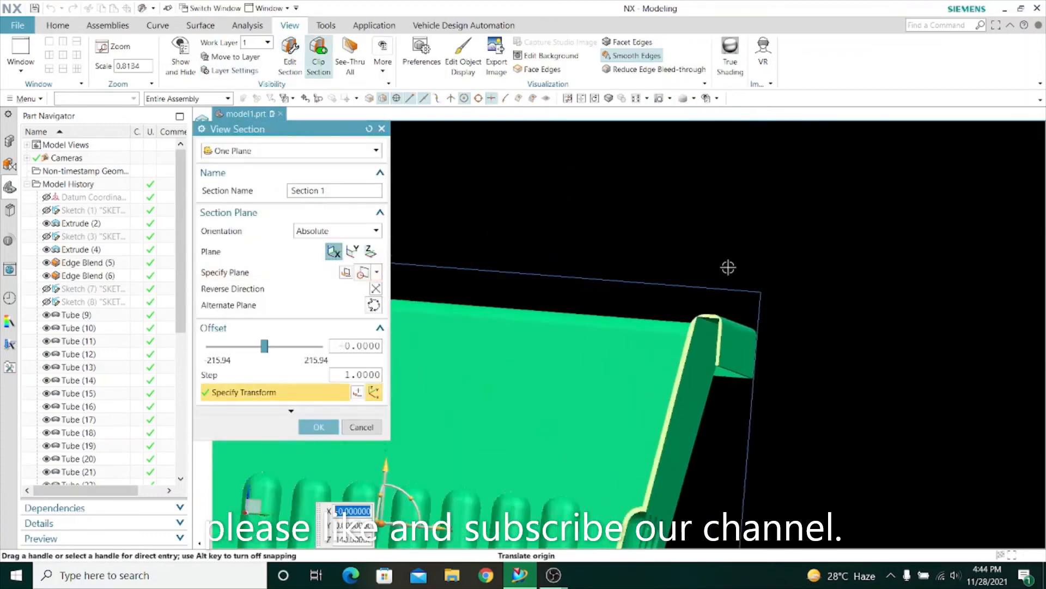
scroll(728, 266, down, 2)
middle_drag(729, 266, 811, 368)
scroll(751, 260, down, 4)
middle_drag(667, 351, 603, 354)
click(354, 427)
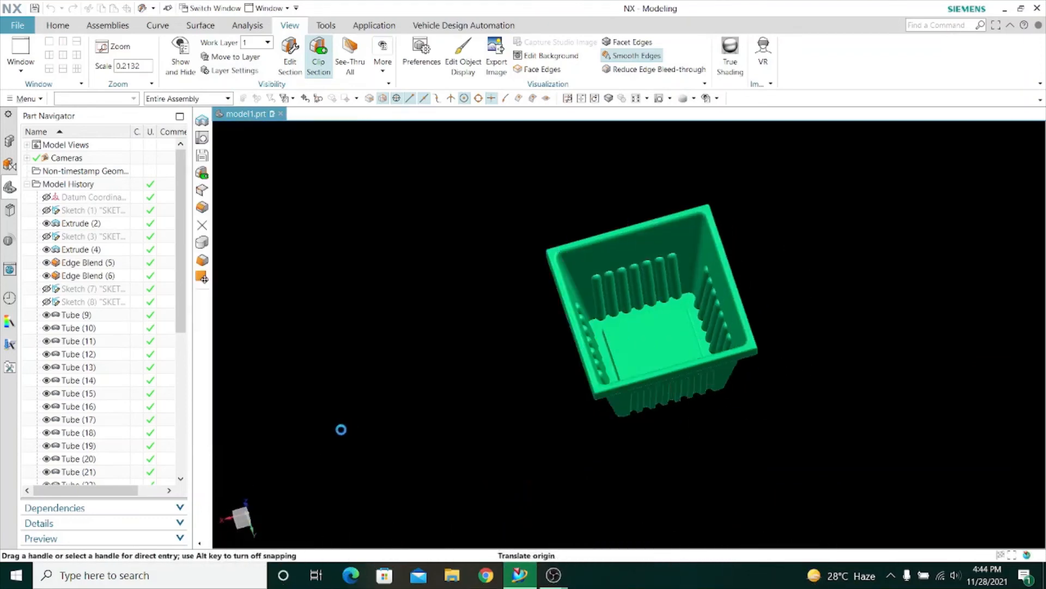
Blend the edge loop where the outer walls meet the rim's underside with a circular 5 mm radius
middle_drag(341, 428, 366, 316)
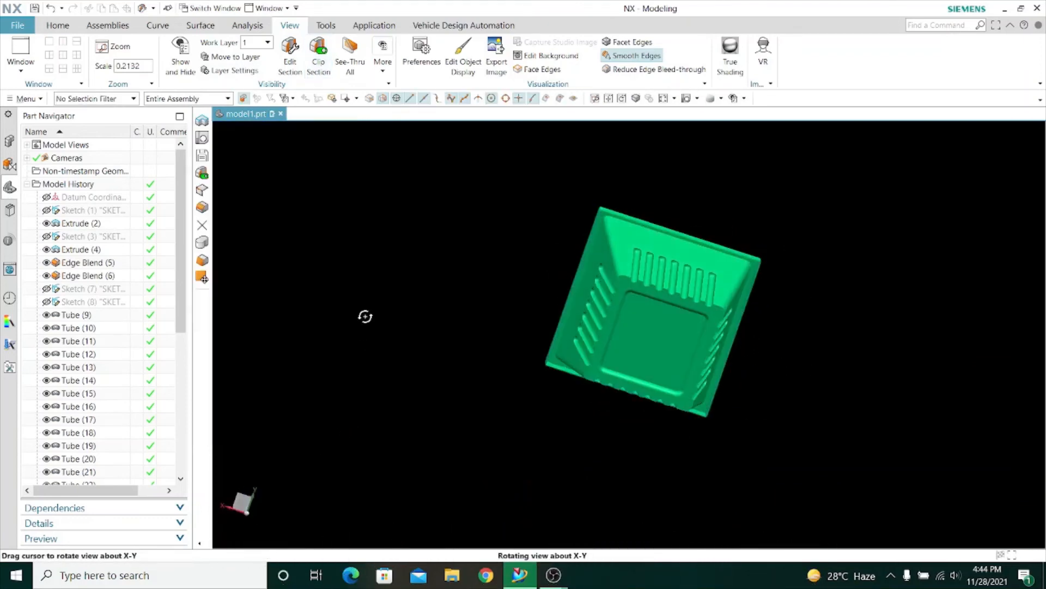
click(65, 28)
scroll(744, 304, up, 5)
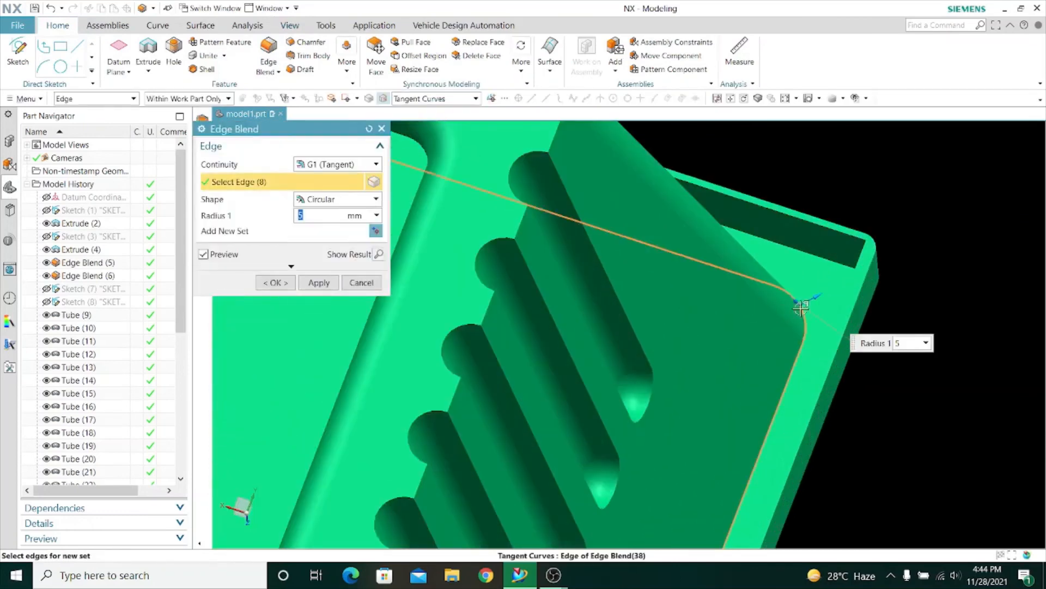
click(801, 308)
scroll(771, 285, down, 8)
middle_drag(289, 293, 488, 315)
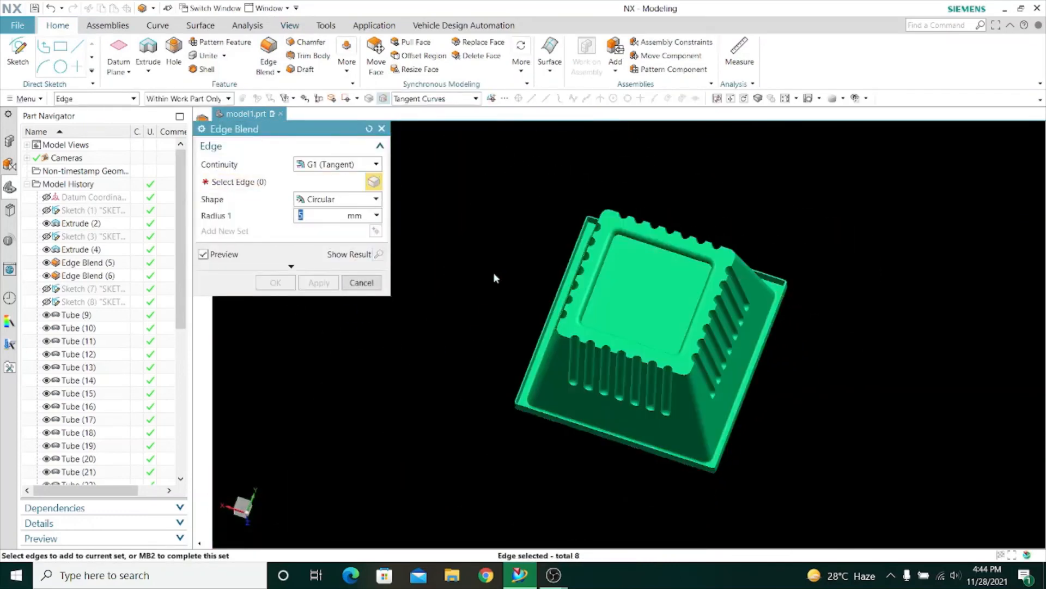
Blend the four inner edges beneath the rim, where its outer skirt meets the underside, with a 5 mm radius
scroll(680, 260, up, 5)
click(720, 253)
scroll(561, 206, down, 6)
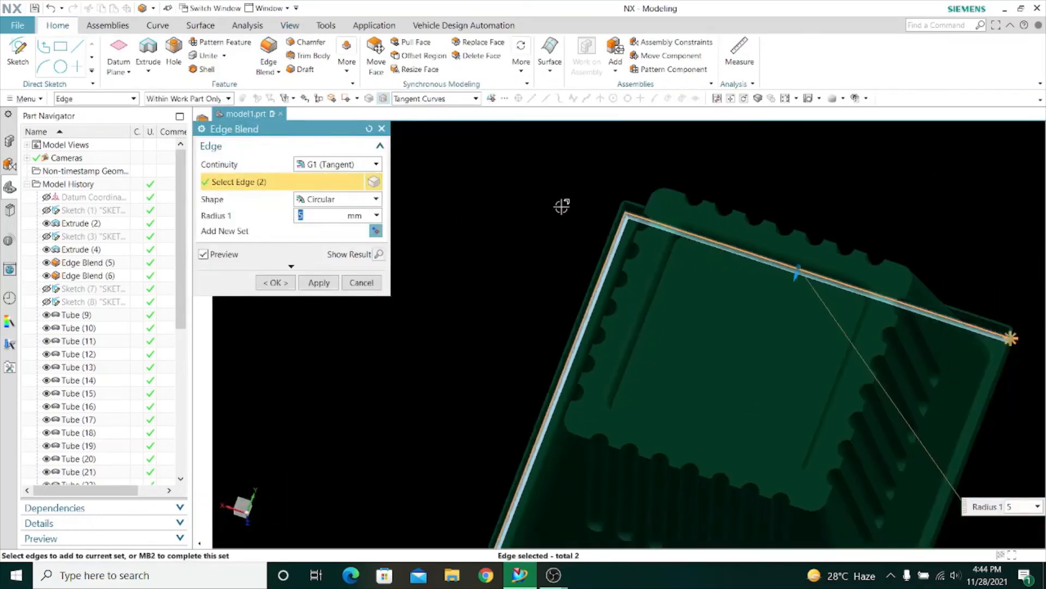
scroll(516, 364, up, 6)
click(509, 366)
scroll(457, 347, down, 6)
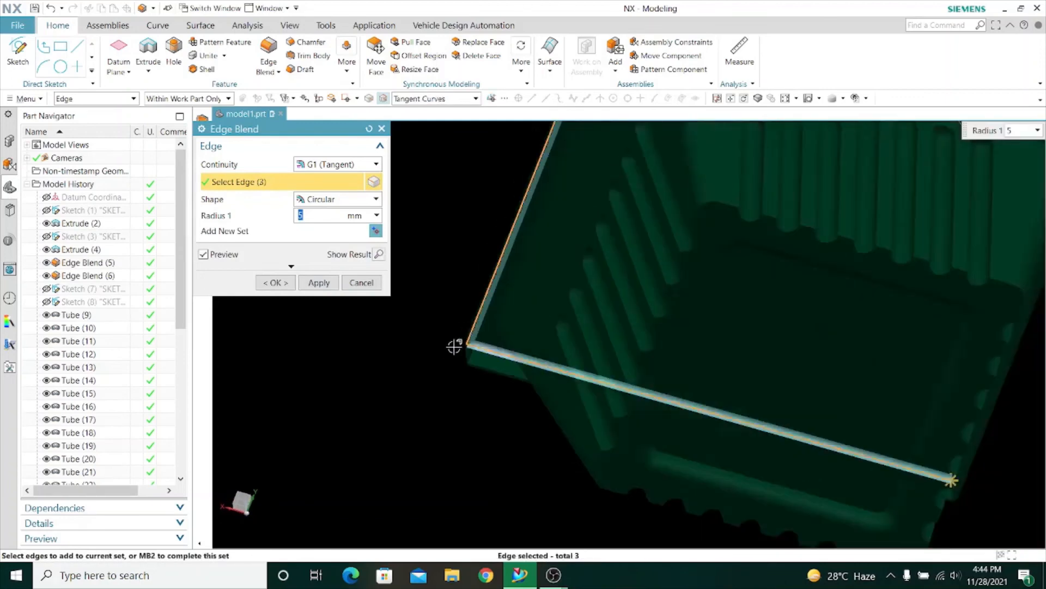
middle_drag(444, 305, 427, 384)
scroll(714, 302, up, 5)
click(806, 280)
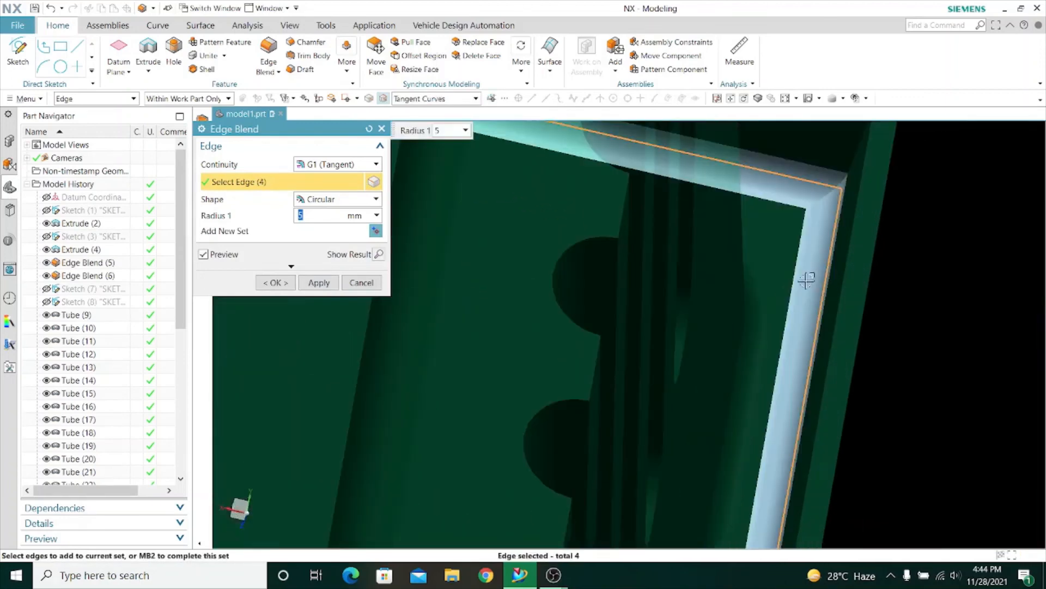
click(319, 283)
Blend the short inner corner edges at the four corners beneath the rim with a circular 5 mm radius
click(848, 155)
scroll(806, 201, down, 8)
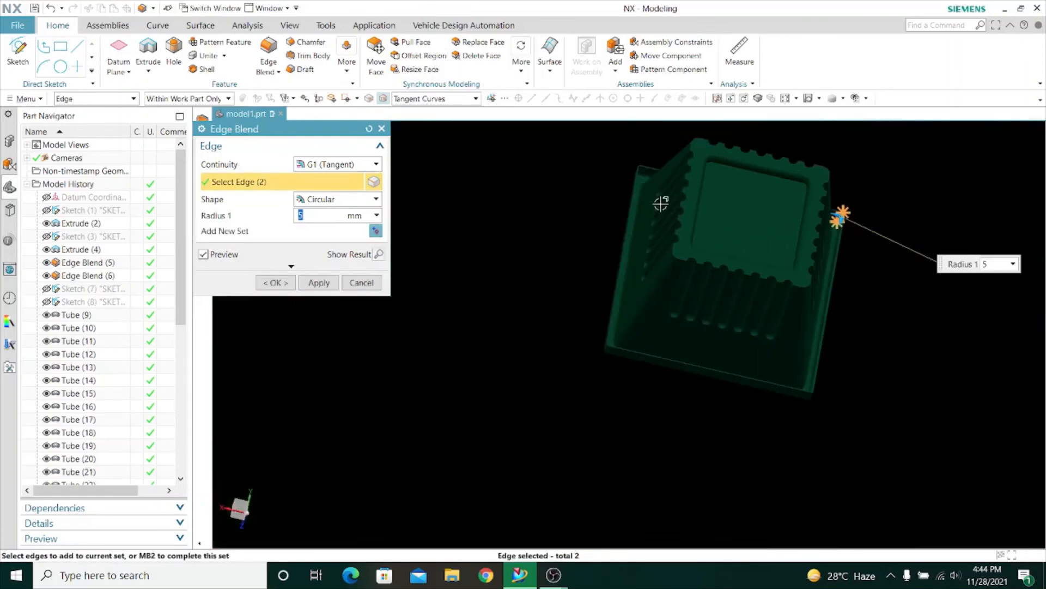
middle_drag(665, 206, 530, 286)
scroll(654, 187, up, 5)
click(701, 198)
scroll(596, 180, down, 6)
scroll(584, 264, up, 6)
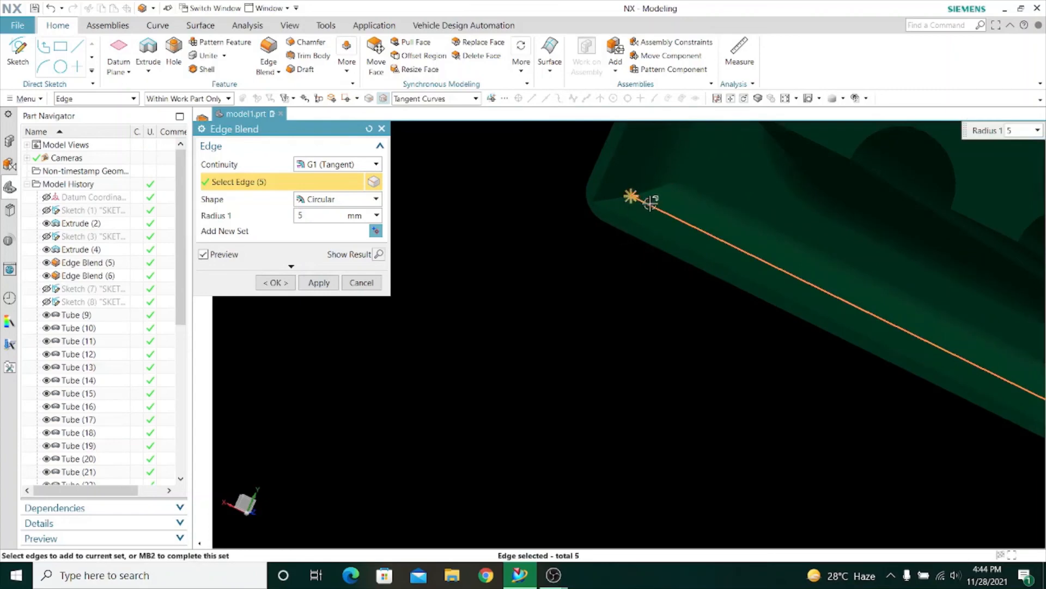
scroll(530, 253, down, 9)
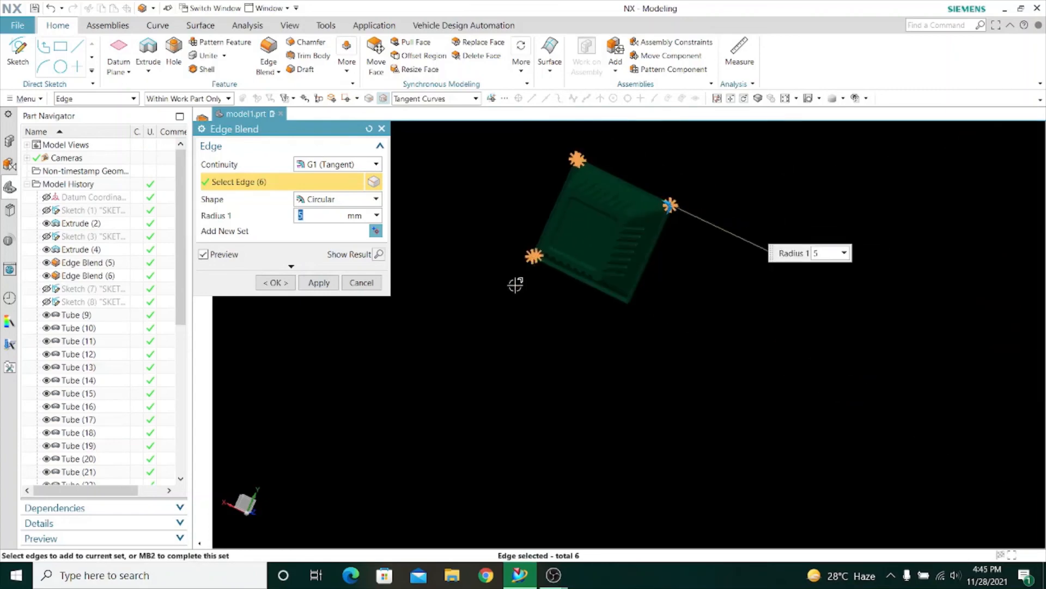
middle_drag(516, 285, 567, 288)
scroll(600, 289, up, 7)
scroll(660, 284, up, 4)
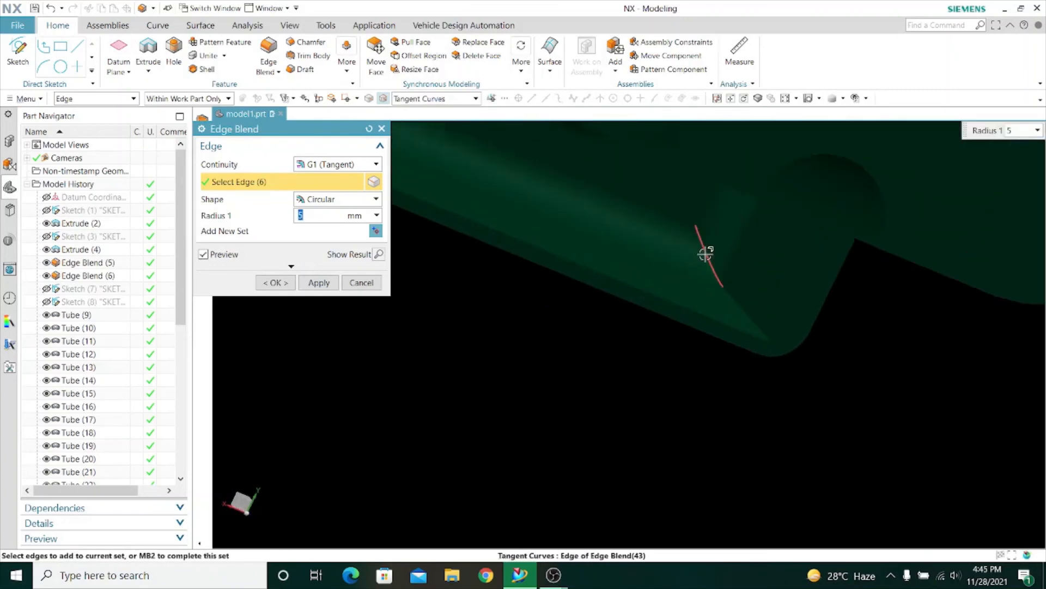
click(705, 254)
scroll(583, 284, down, 5)
click(362, 283)
Inspect the container's underside and orient the view to look straight down into it
scroll(724, 430, down, 5)
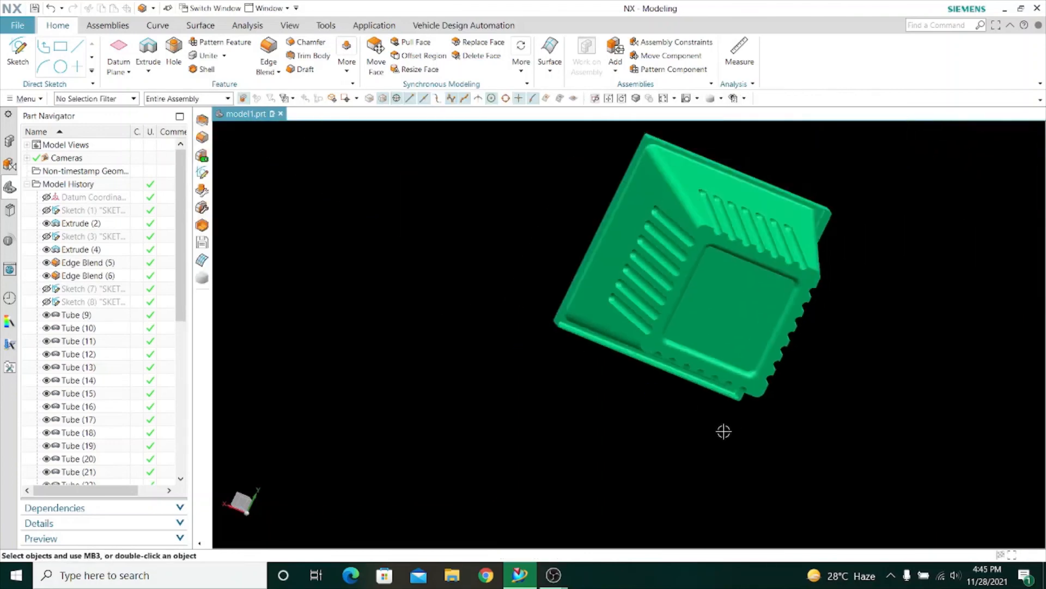
middle_drag(724, 430, 467, 392)
scroll(502, 434, down, 2)
click(686, 98)
scroll(578, 305, down, 3)
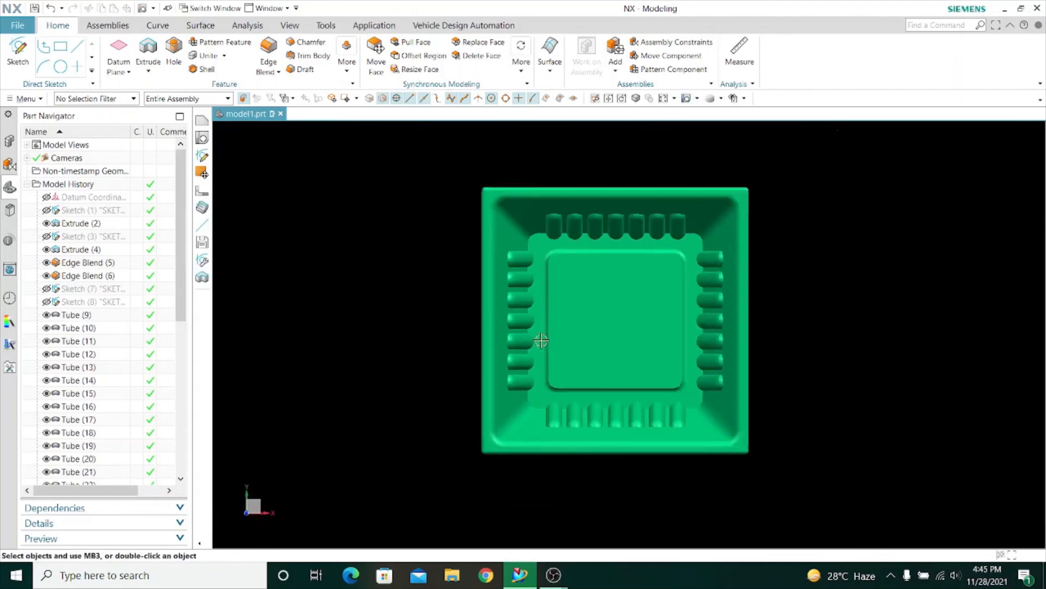